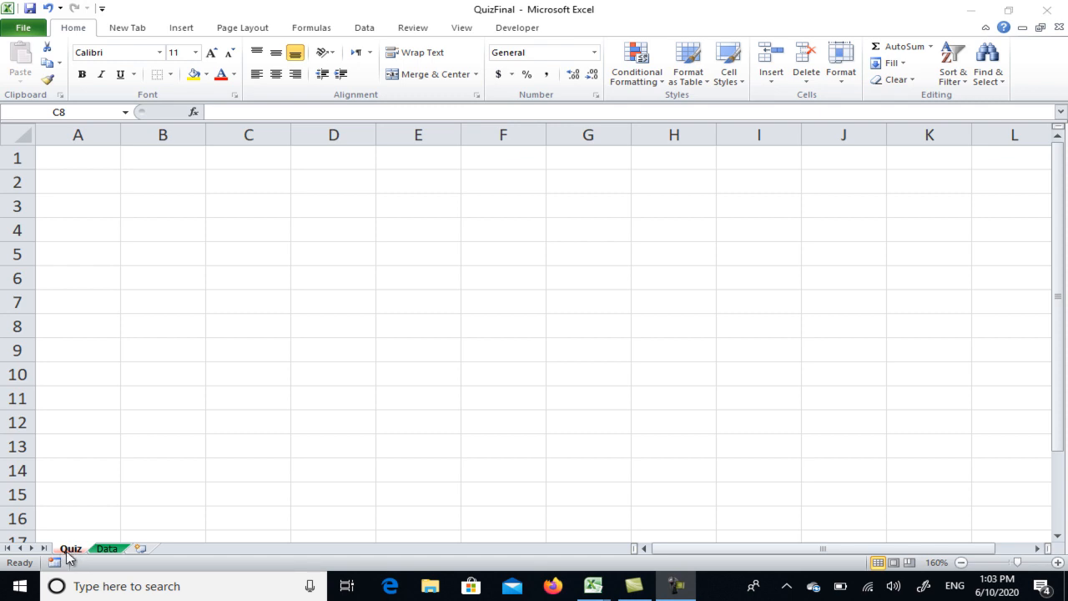
# - Examine the empty Quiz sheet and the Data sheet's row 4 column headings from Q.No to Marks
pyautogui.click(71, 557)
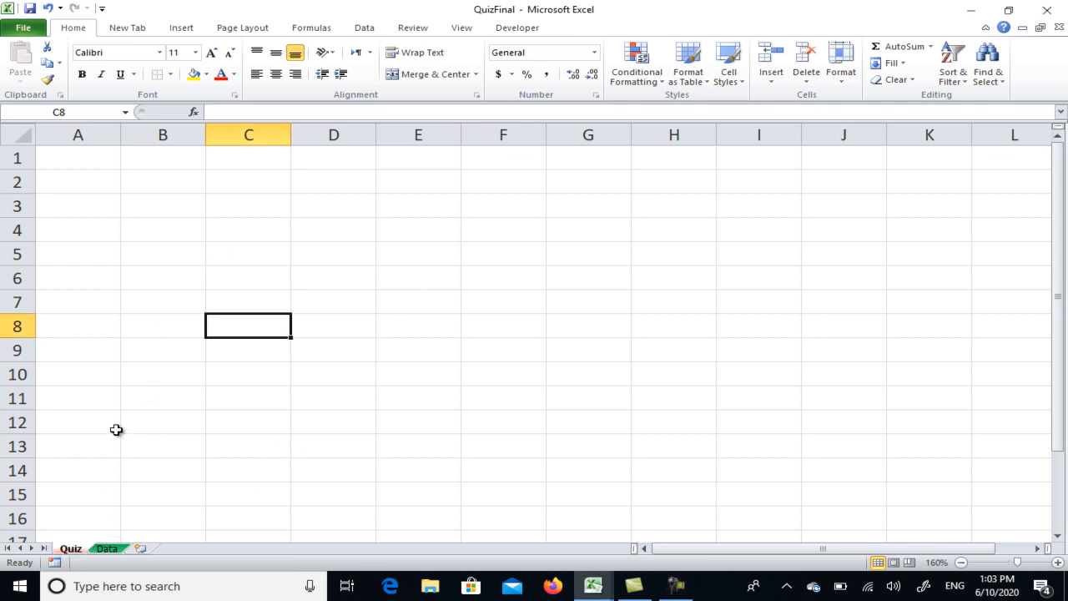
pyautogui.click(107, 548)
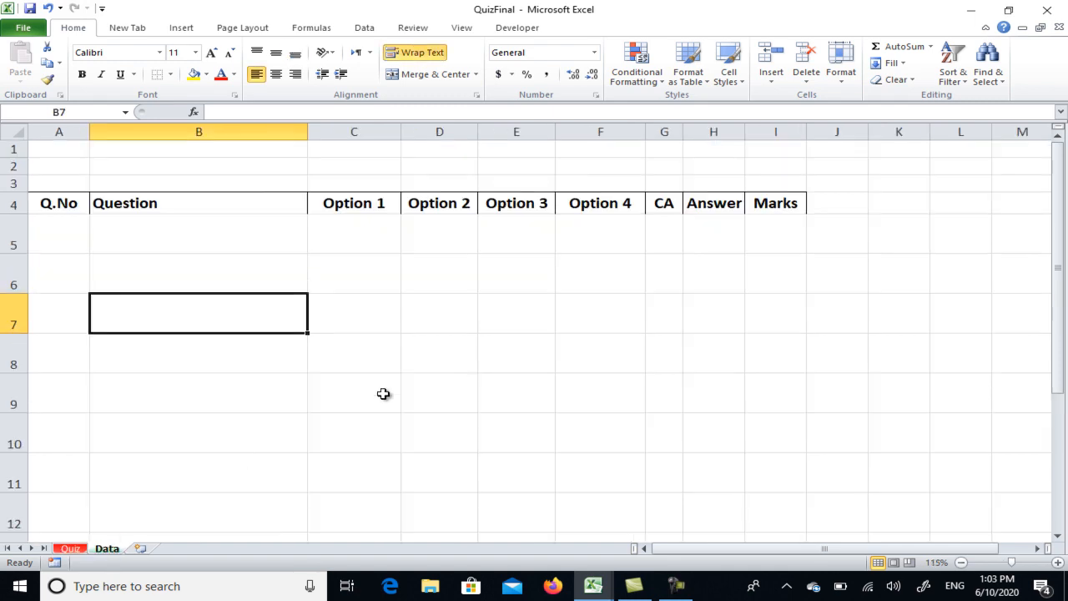
pyautogui.click(322, 404)
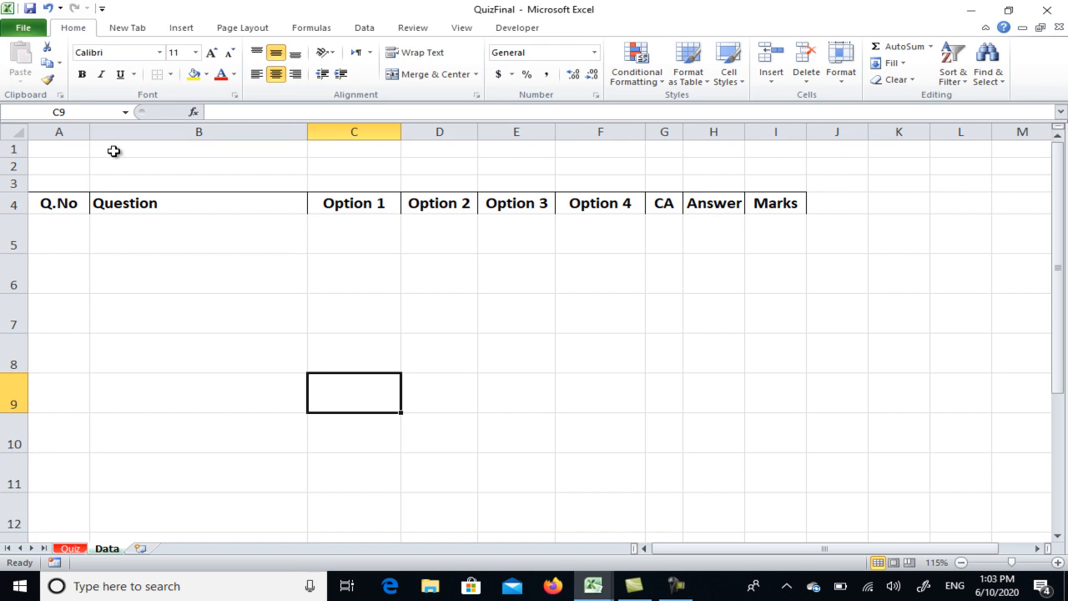
pyautogui.click(58, 208)
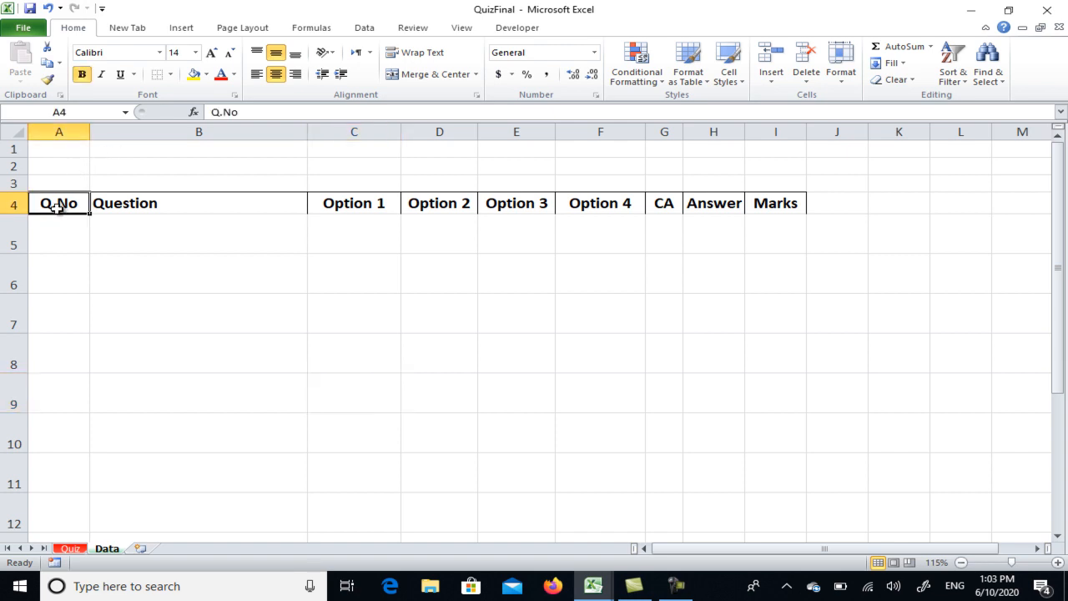
pyautogui.click(122, 206)
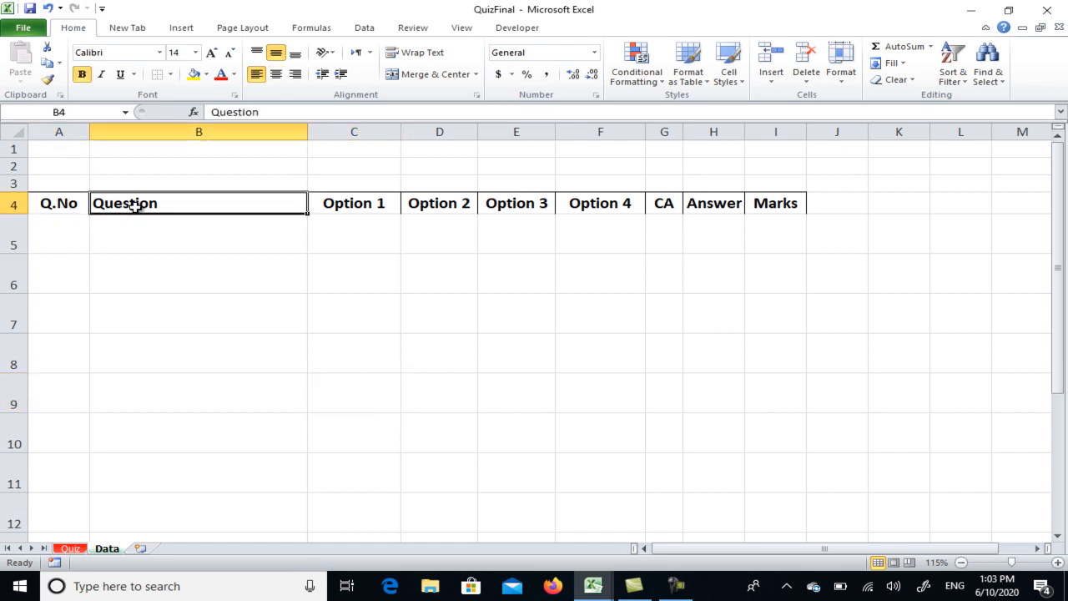
pyautogui.click(364, 204)
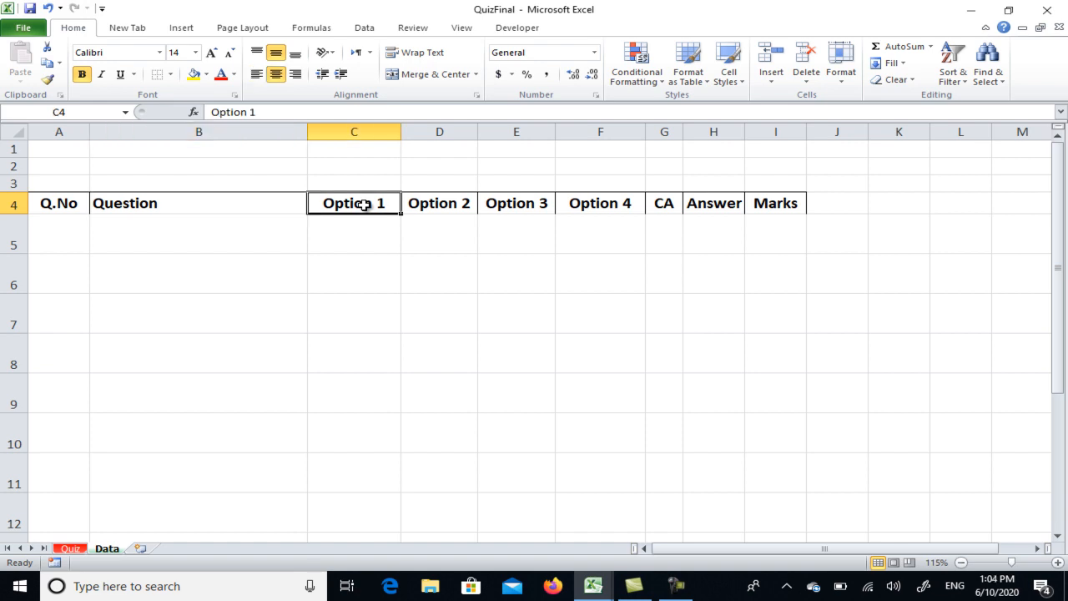
pyautogui.click(445, 201)
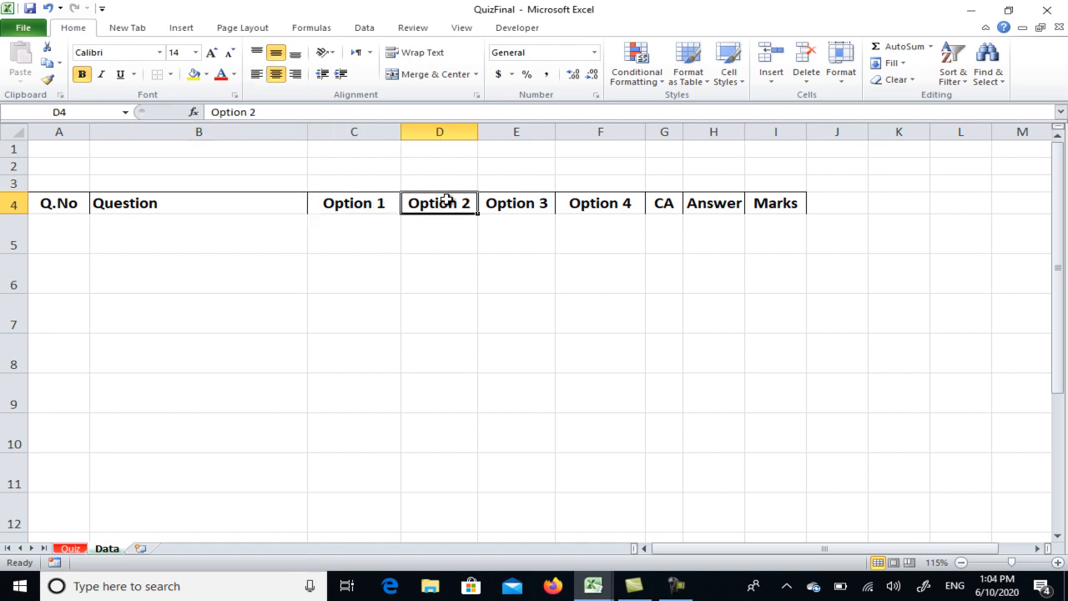
pyautogui.click(508, 204)
pyautogui.click(615, 205)
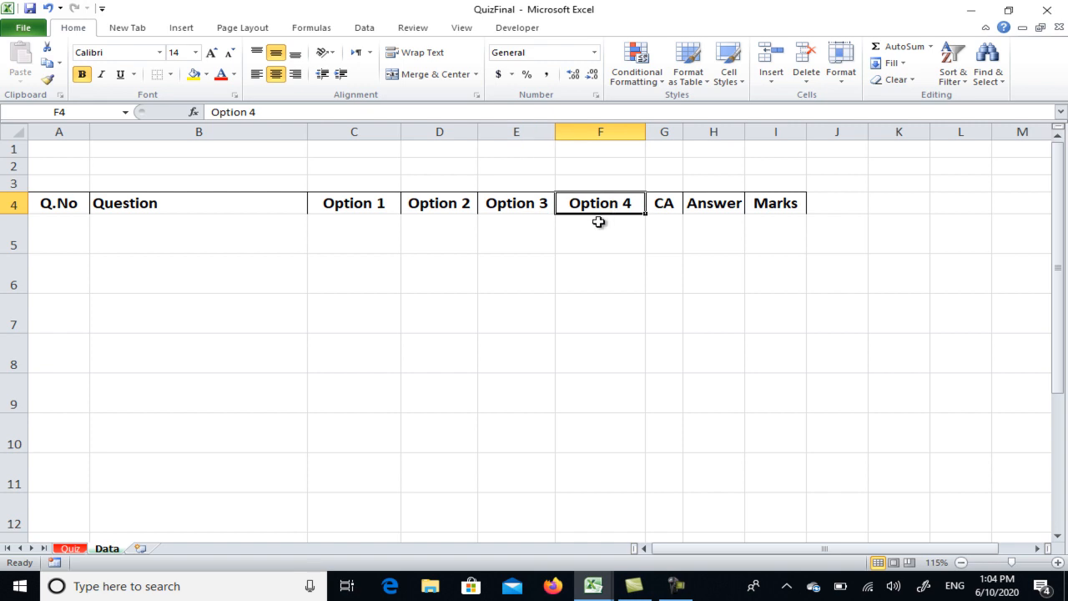
pyautogui.click(663, 205)
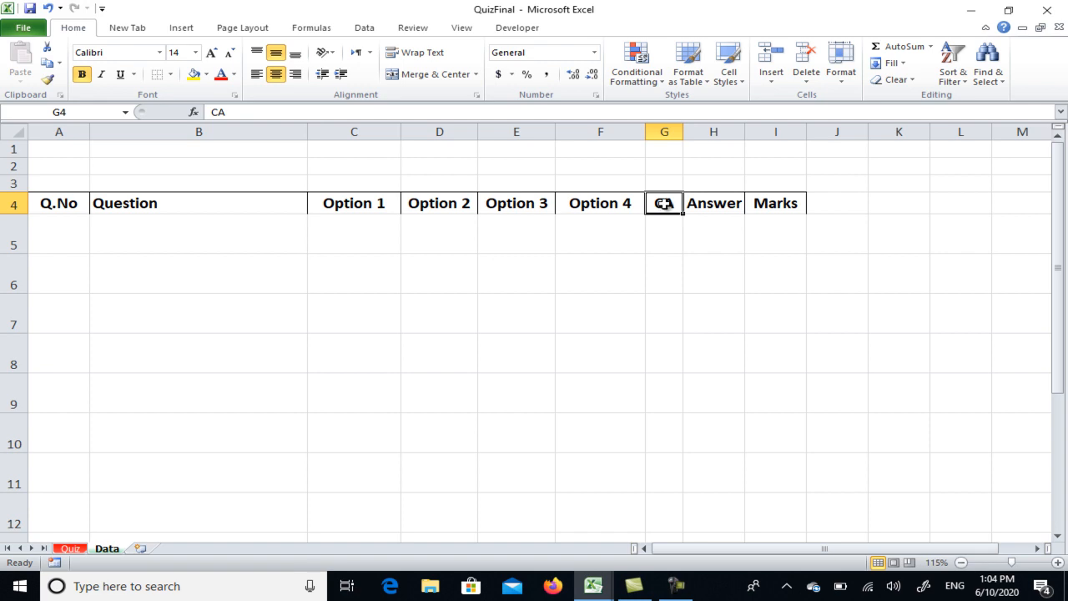
pyautogui.click(727, 204)
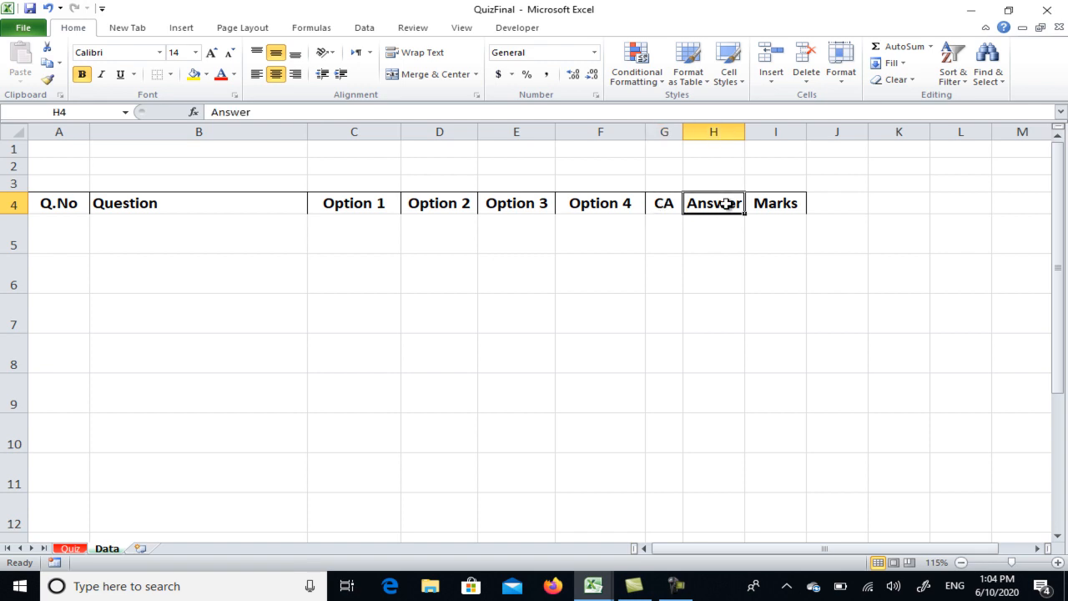
pyautogui.click(781, 203)
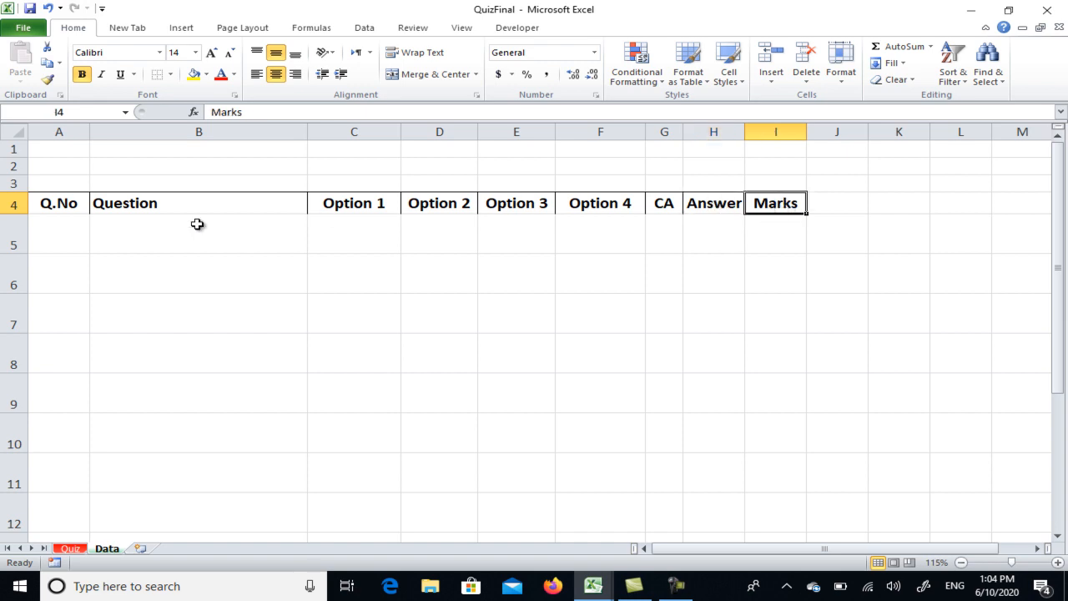
# - Number the questions 1 to 10 in the Q.No column of the Data sheet, from A5 down to A14
pyautogui.click(59, 232)
pyautogui.write('1')
pyautogui.press('Return')
pyautogui.write('2')
pyautogui.press('Return')
pyautogui.write('3')
pyautogui.press('Return')
pyautogui.moveTo(58, 232); pyautogui.dragTo(74, 493)
pyautogui.scroll(2, 377, 327)
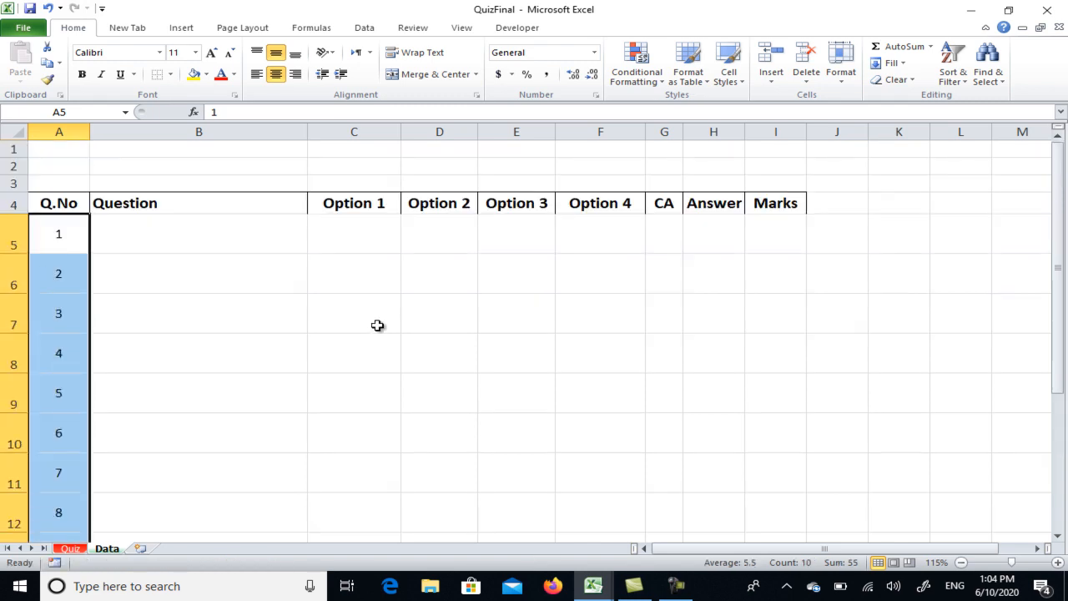
pyautogui.click(174, 238)
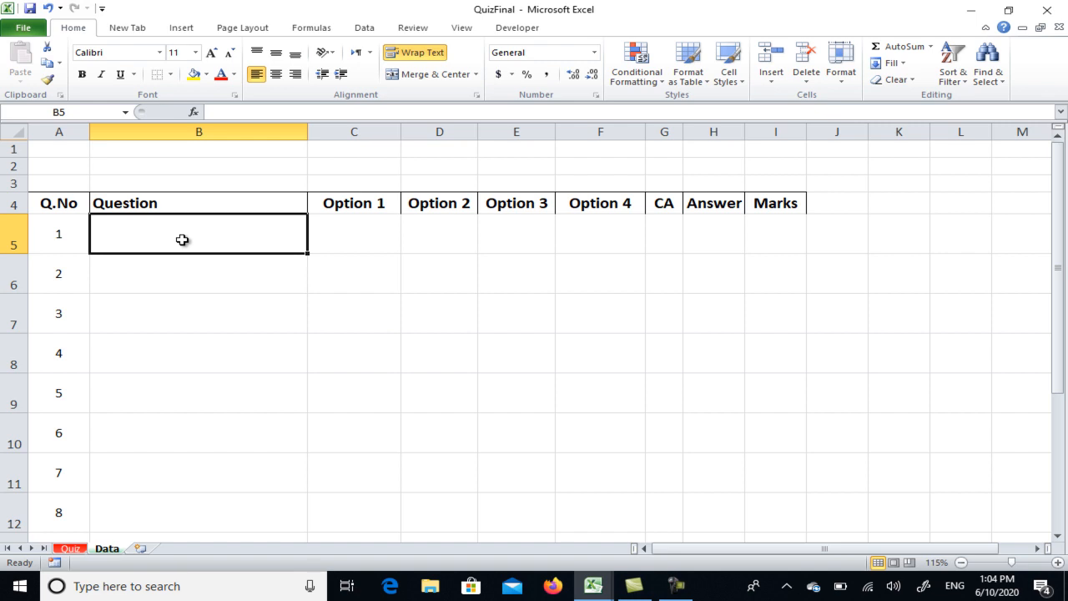
pyautogui.click(379, 234)
pyautogui.click(441, 241)
pyautogui.click(526, 238)
pyautogui.click(622, 233)
pyautogui.click(670, 238)
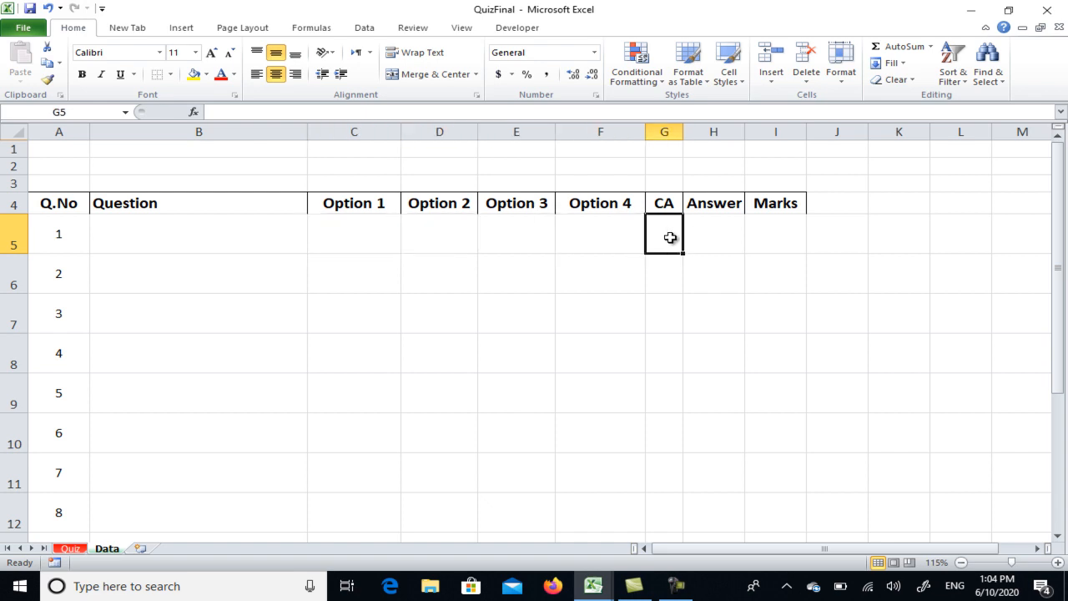
pyautogui.click(689, 585)
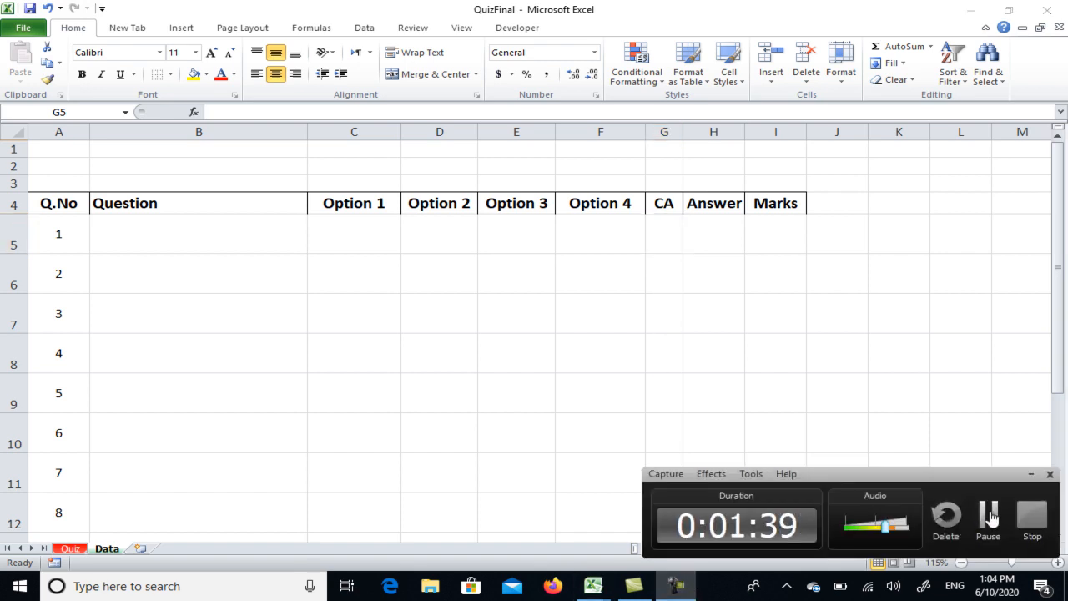
pyautogui.click(985, 514)
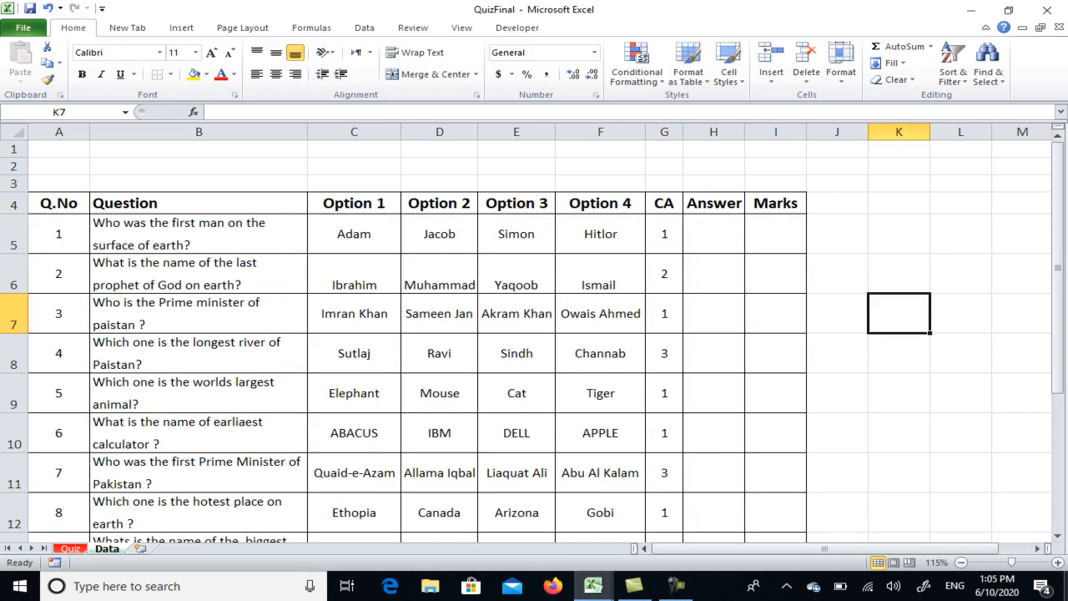
# - Set the questions and options in B5:F14 to Left (Indent) horizontal and Distributed vertical alignment, and widen the Option 2 column slightly
pyautogui.click(949, 494)
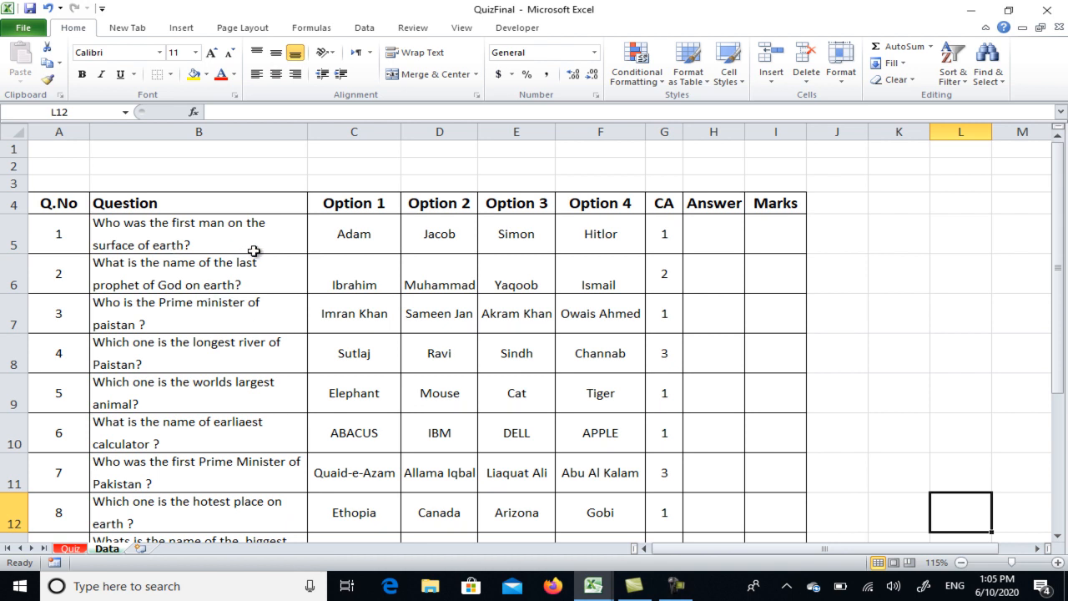
pyautogui.scroll(-3, 250, 251)
pyautogui.scroll(3, 158, 266)
pyautogui.moveTo(173, 230); pyautogui.dragTo(612, 488)
pyautogui.rightClick(243, 288)
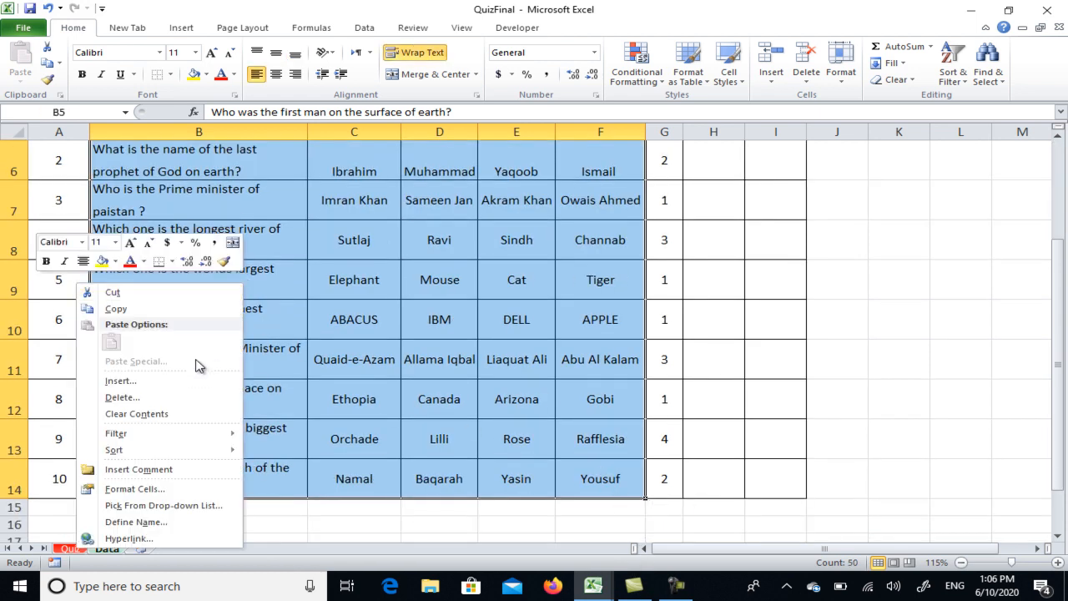
pyautogui.click(148, 492)
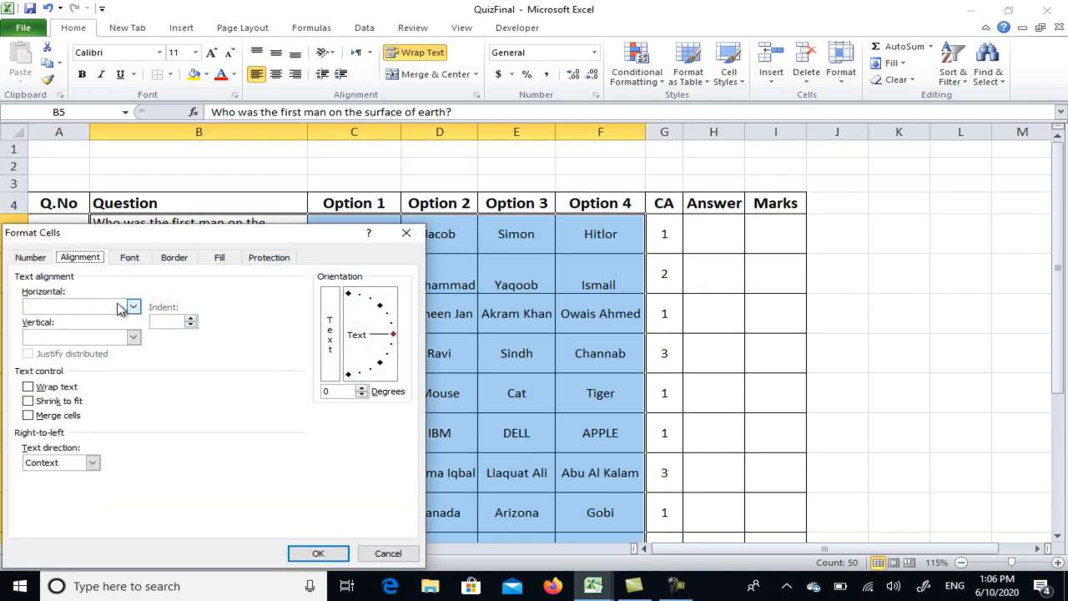
pyautogui.click(135, 337)
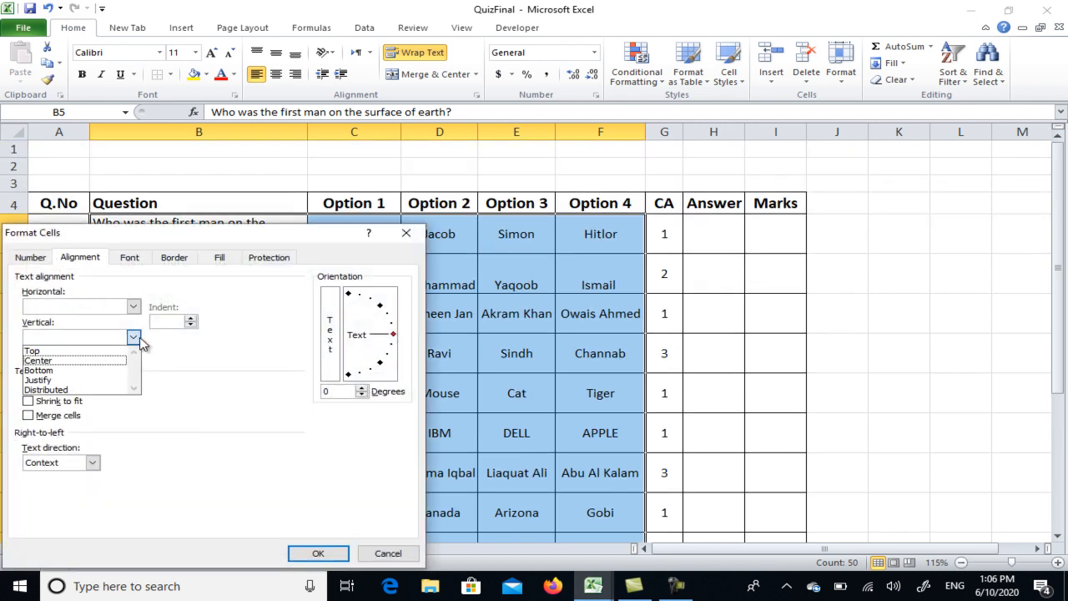
pyautogui.click(81, 390)
pyautogui.click(134, 307)
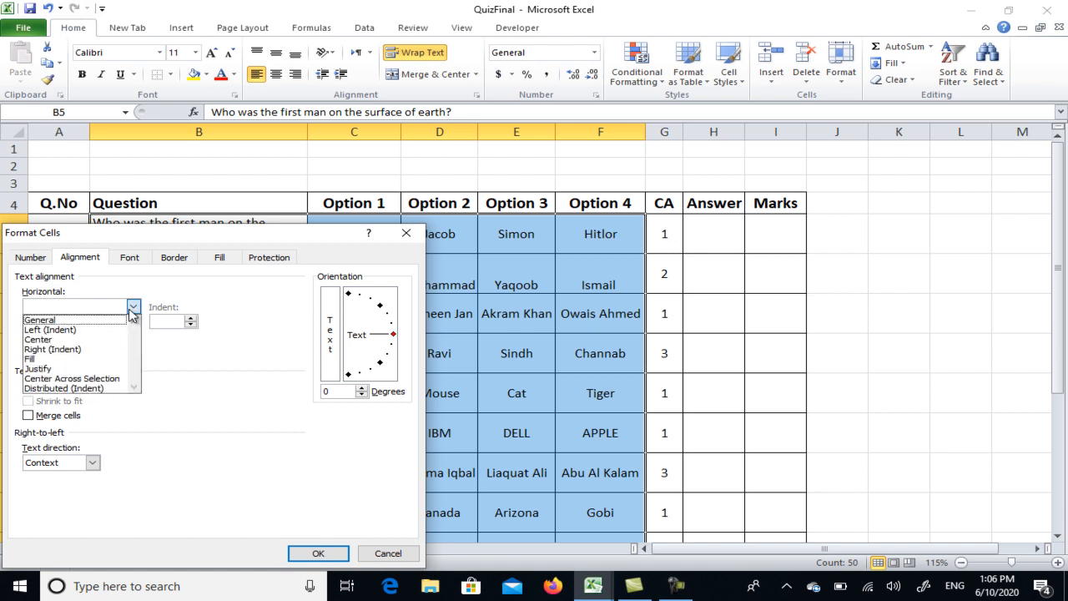
pyautogui.click(70, 330)
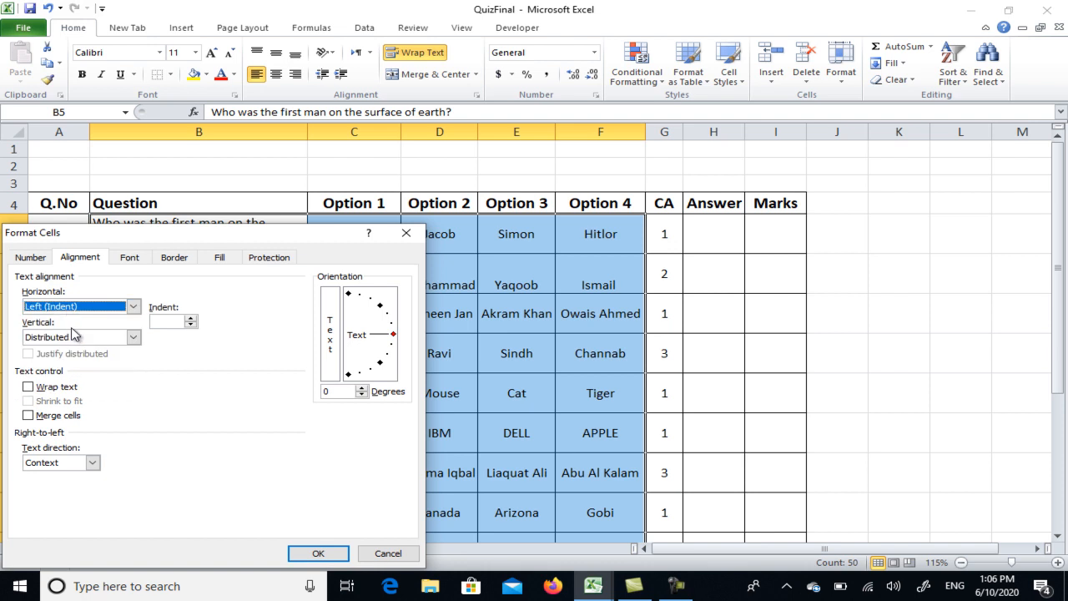
pyautogui.click(318, 553)
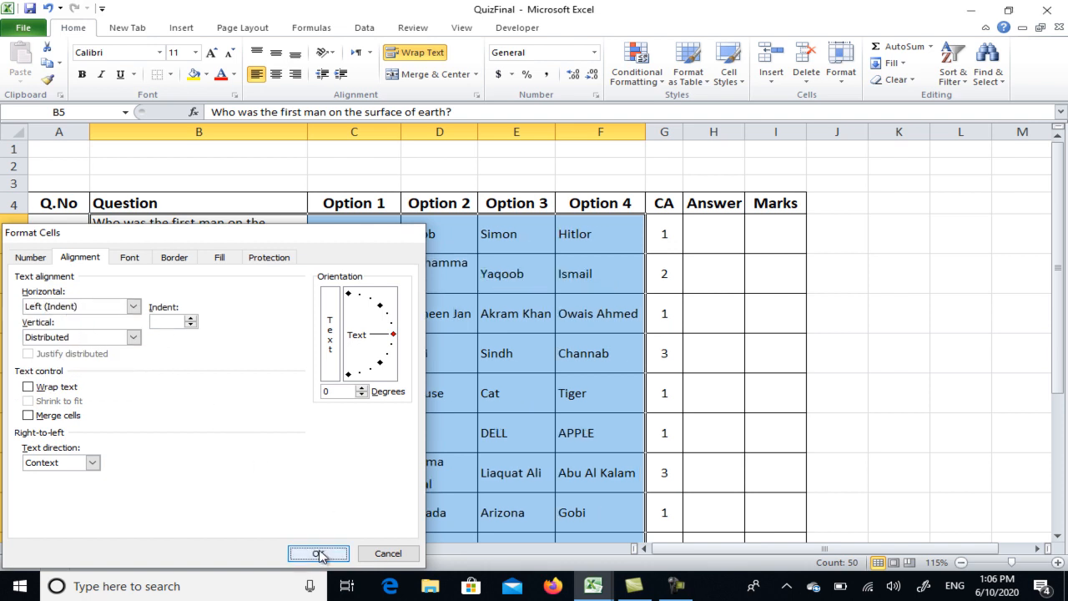
pyautogui.click(218, 275)
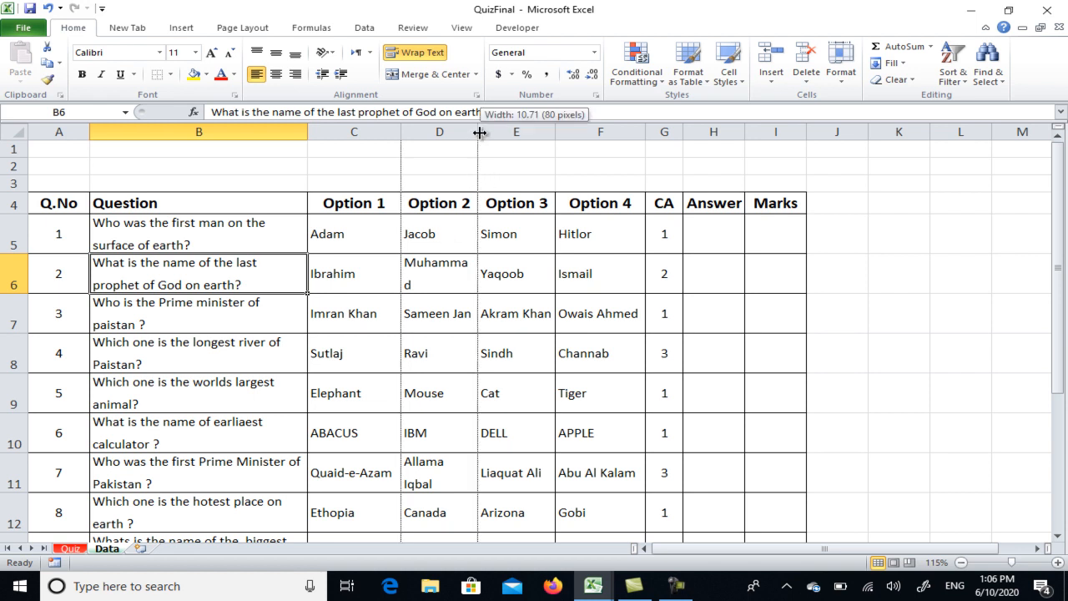
pyautogui.moveTo(480, 133); pyautogui.dragTo(490, 134)
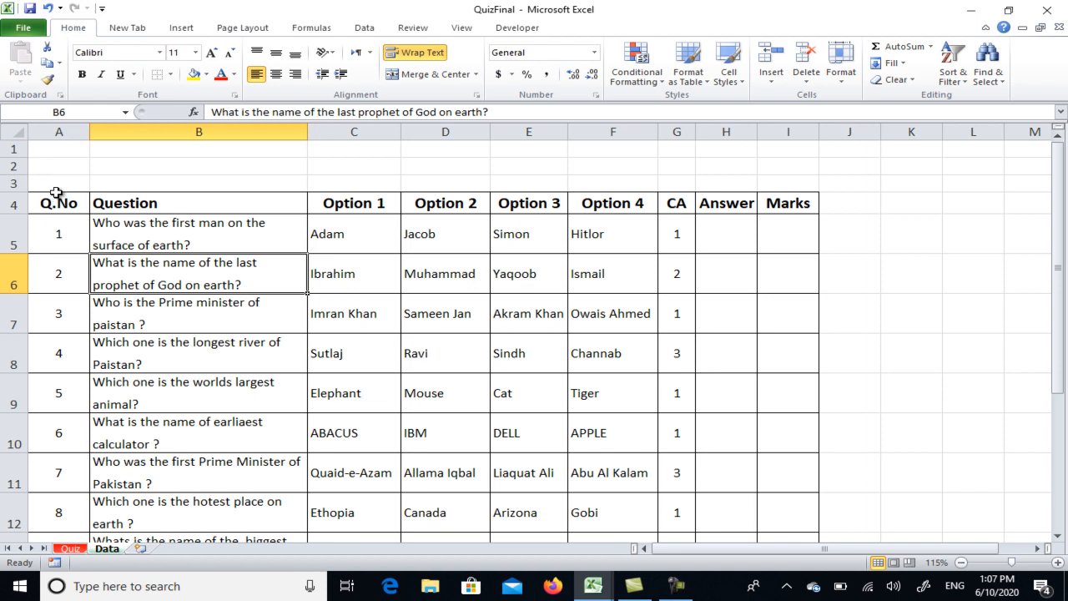
# - Enter the headings Q.No in A4 and Question in B4 of the Quiz sheet
pyautogui.click(67, 550)
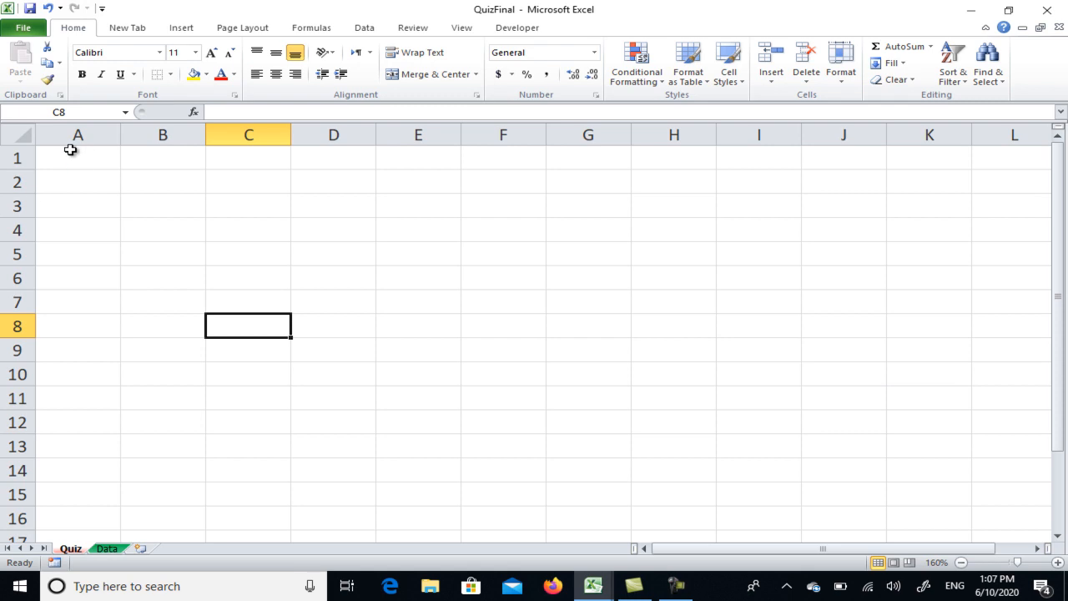
pyautogui.moveTo(71, 150); pyautogui.dragTo(79, 176)
pyautogui.click(76, 199)
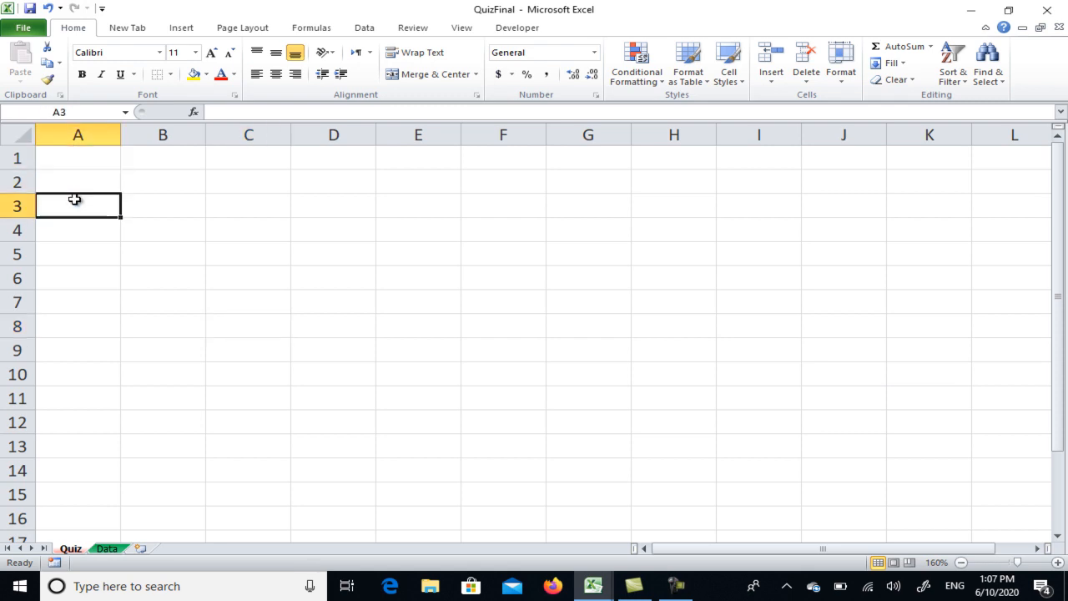
pyautogui.click(72, 230)
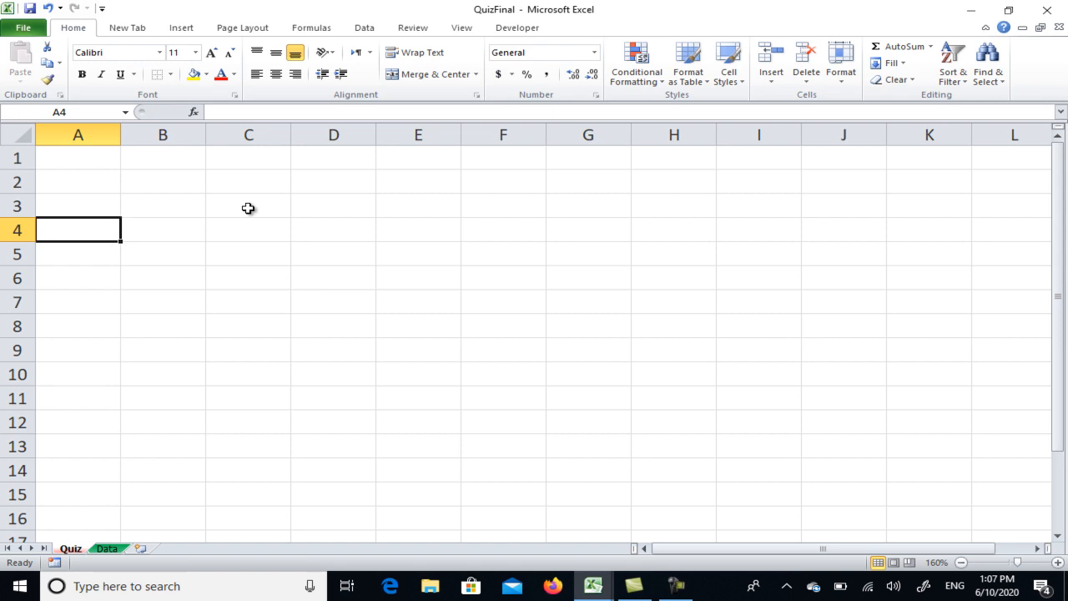
pyautogui.write('Q.No')
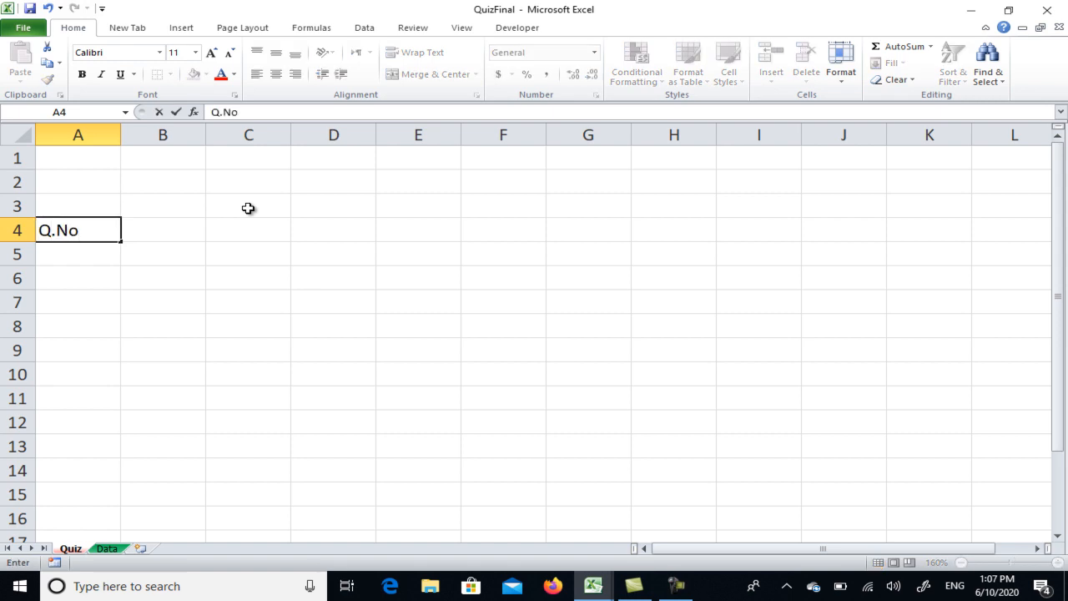
pyautogui.press('Tab')
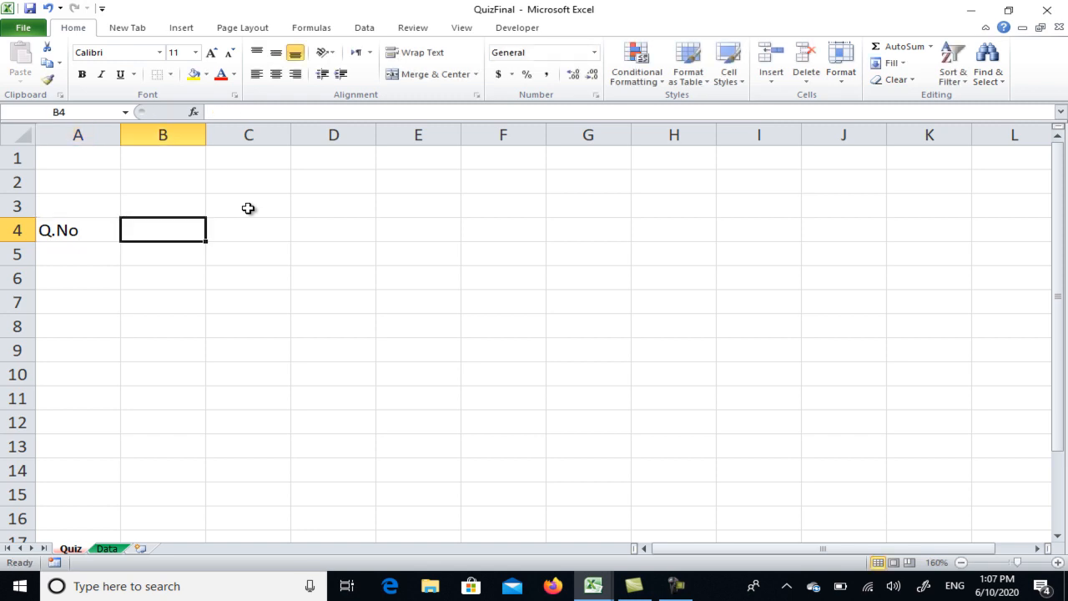
pyautogui.write('Questio')
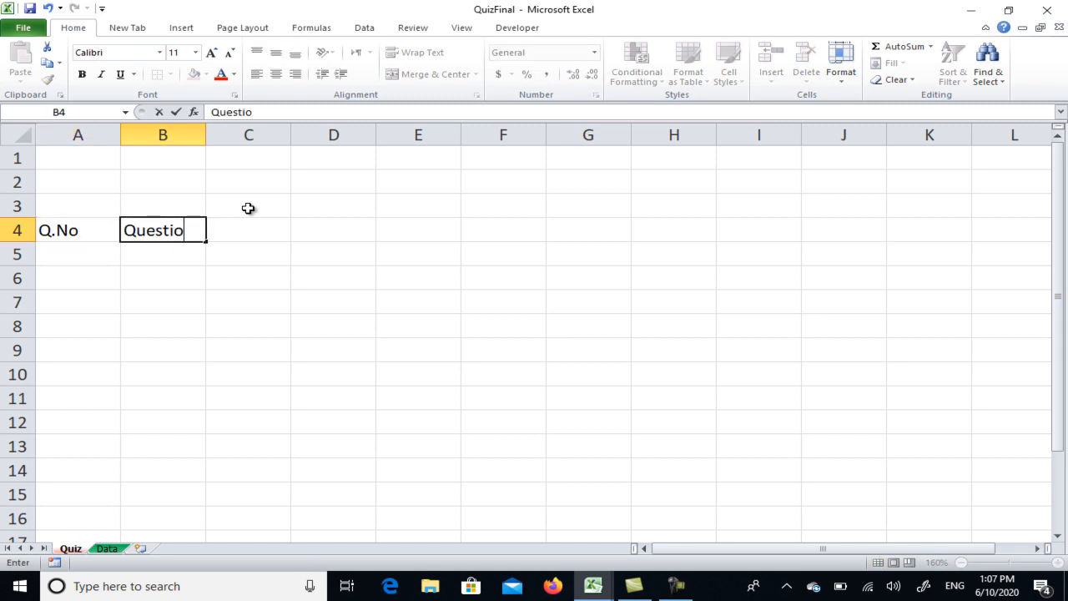
pyautogui.write('n')
pyautogui.press('Tab')
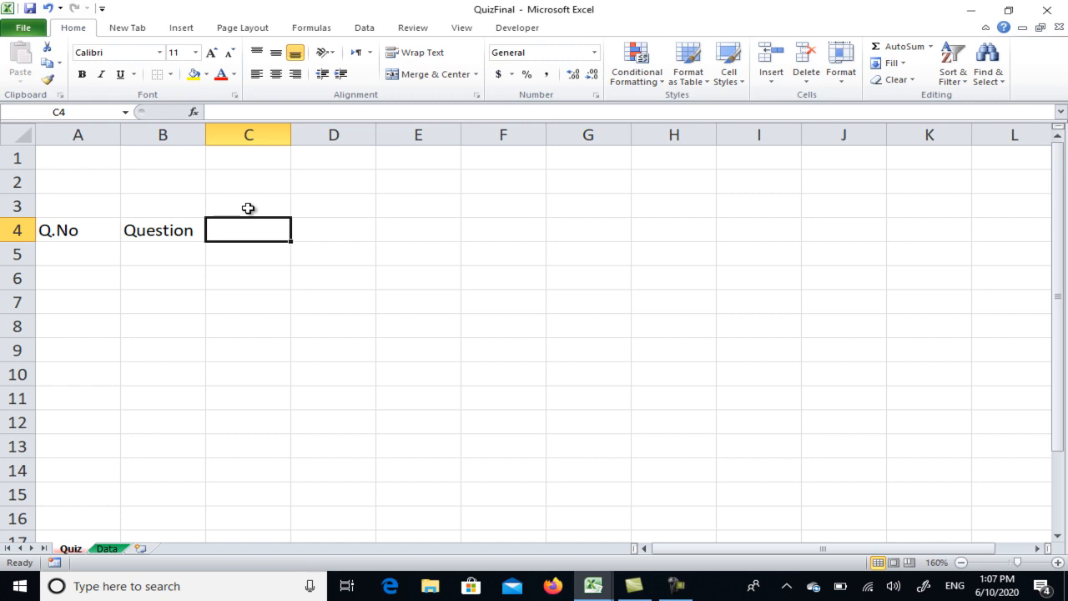
# - Enter the headings Option 1, Option 2, Option 3 and Option 4 in cells C4 to F4
pyautogui.write('Option 1')
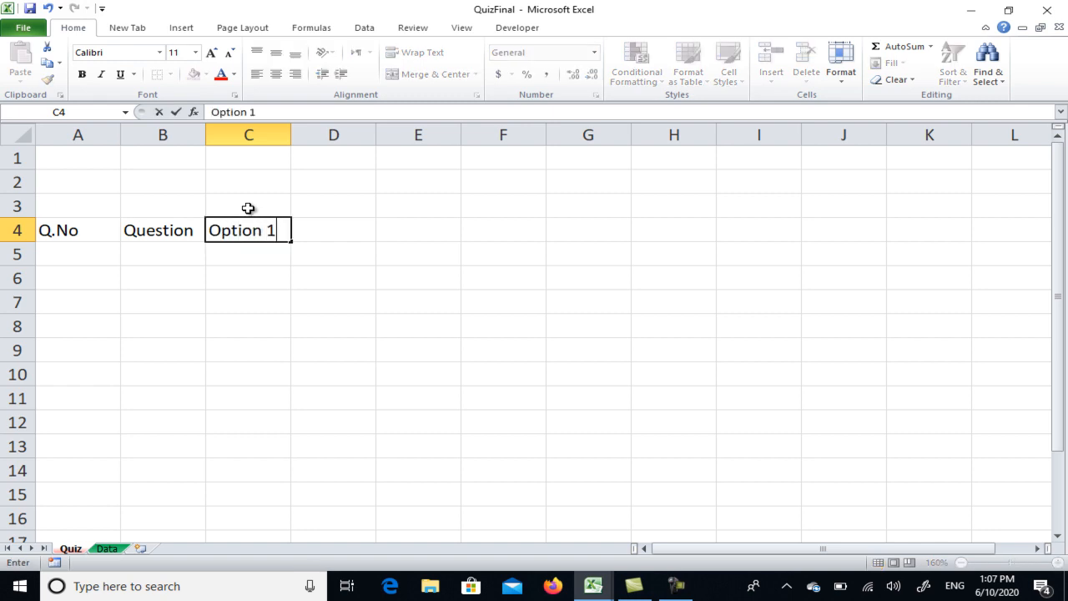
pyautogui.press('Tab')
pyautogui.write('Option 2')
pyautogui.press('Tab')
pyautogui.write('Option 3')
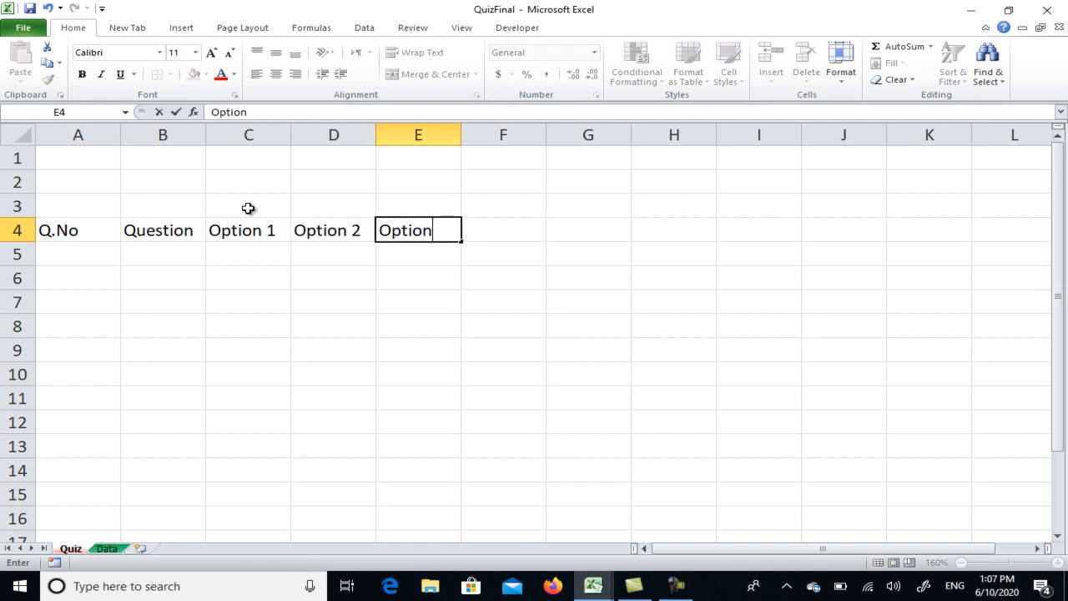
pyautogui.press('Tab')
pyautogui.write('Option 4')
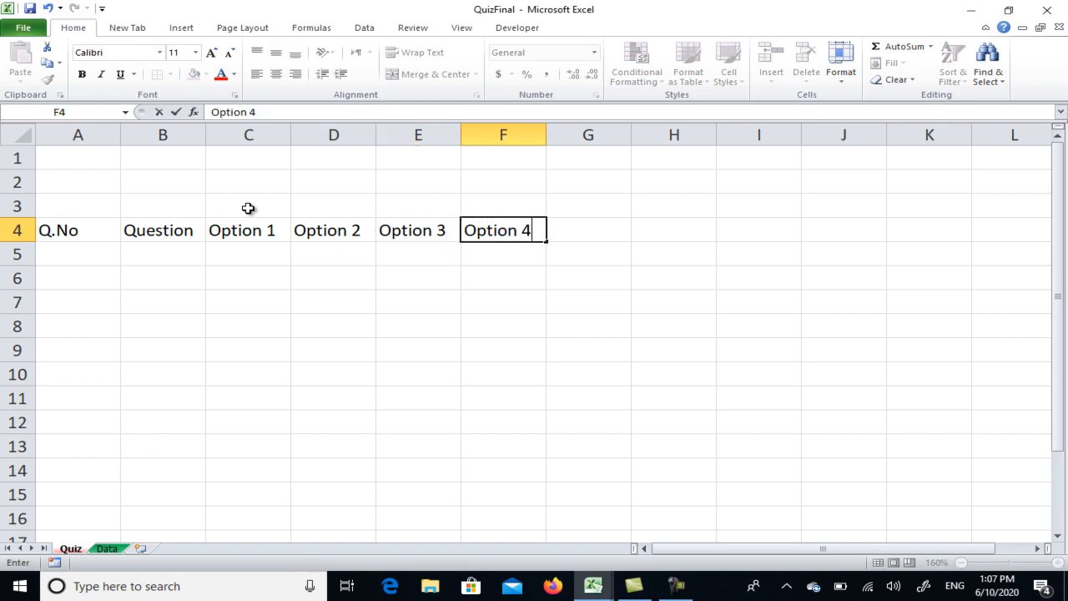
# - Enter the heading Answer in cell G4 of the Quiz sheet
pyautogui.press('Tab')
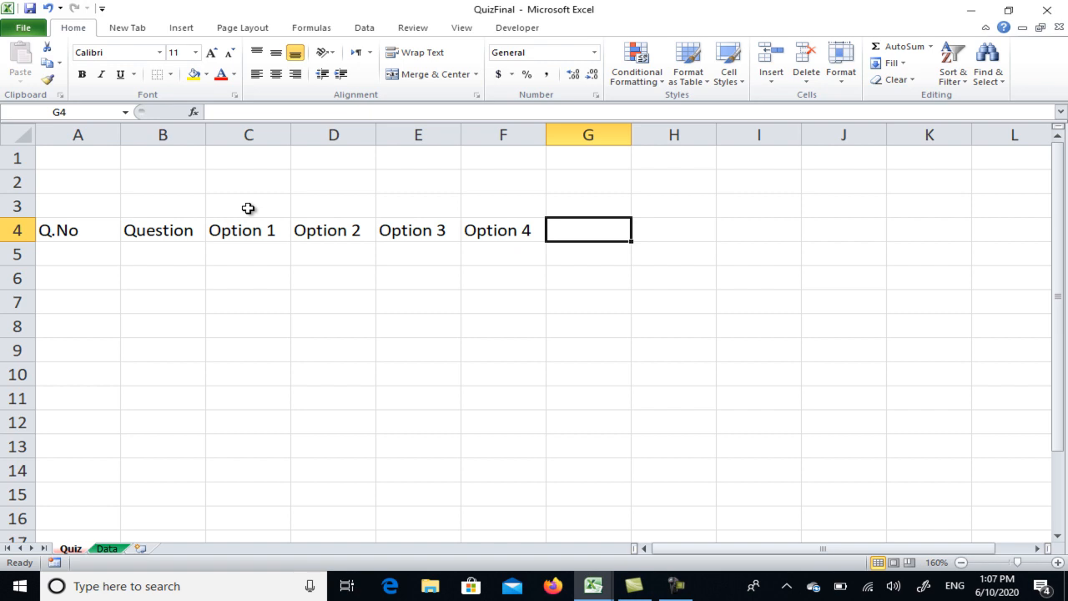
pyautogui.write('Answer')
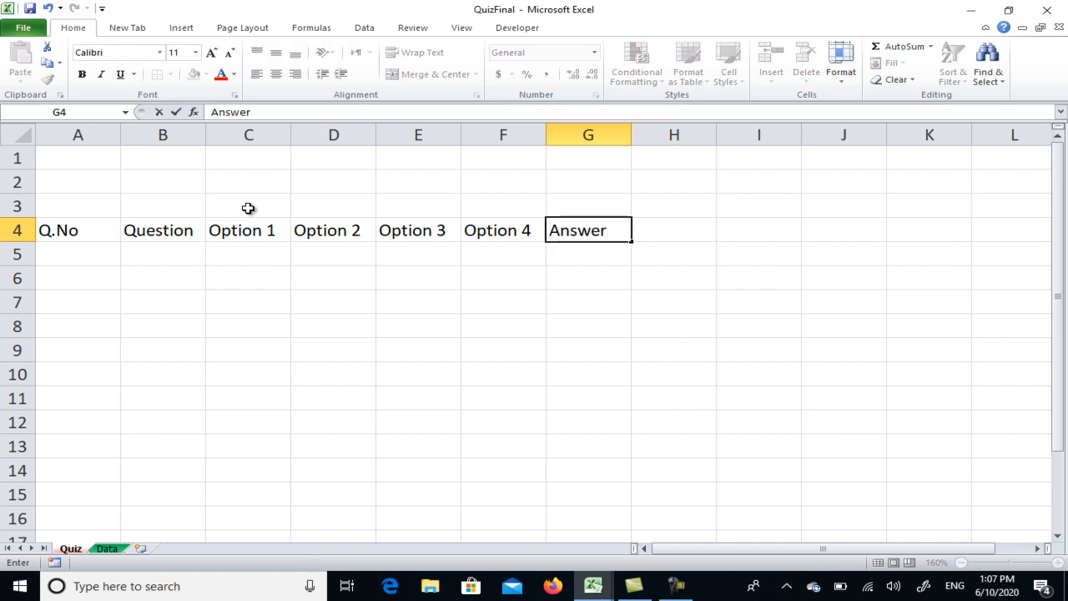
pyautogui.press('Return')
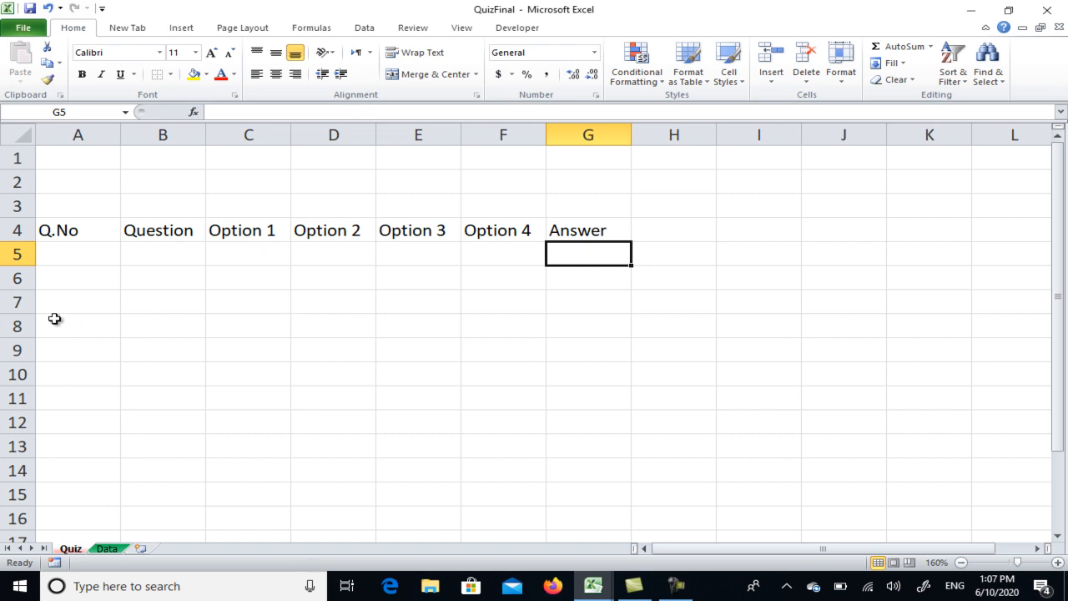
# - Widen the Question column of the Quiz sheet to about three times its width
pyautogui.click(74, 260)
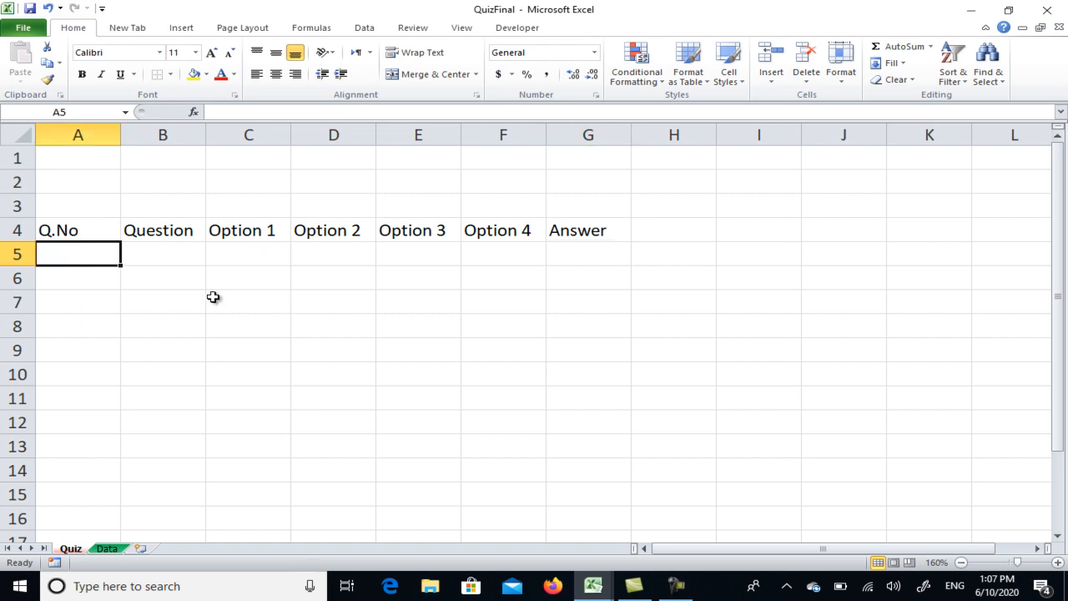
pyautogui.press('Tab')
pyautogui.press('Tab')
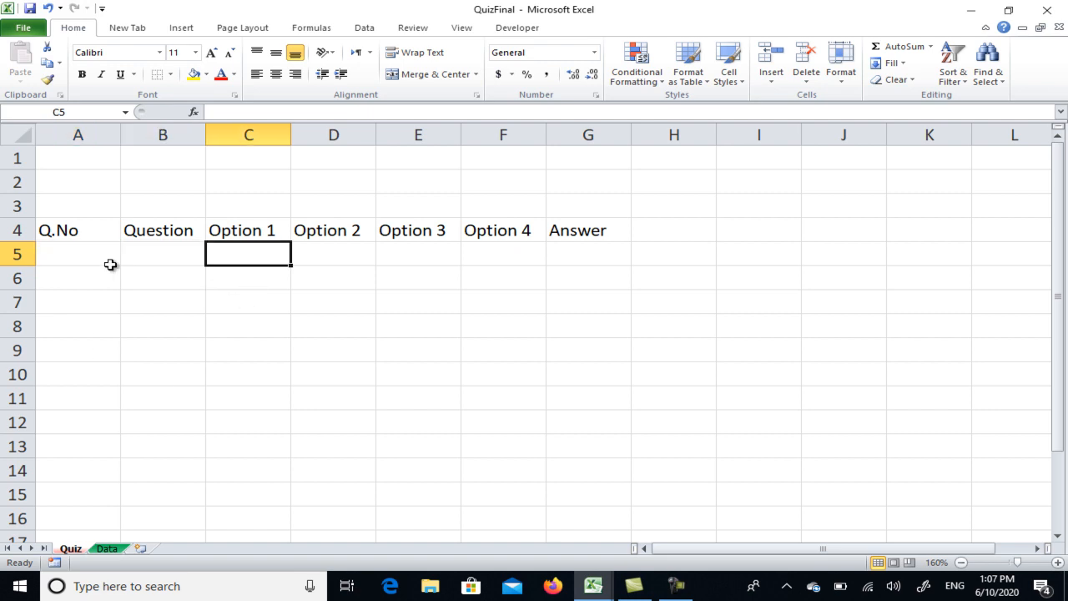
pyautogui.moveTo(207, 126); pyautogui.dragTo(375, 124)
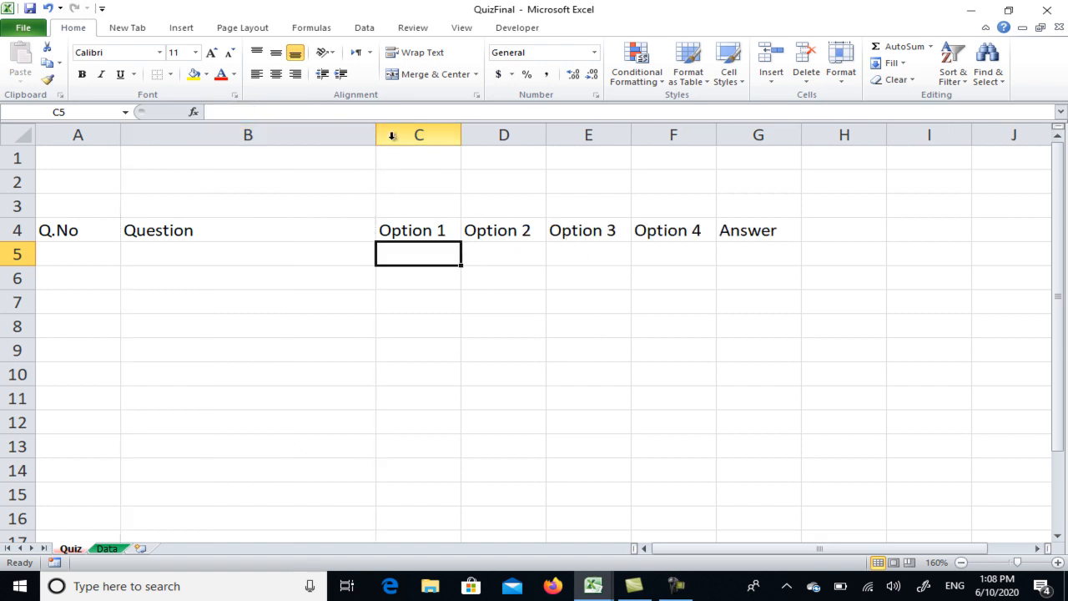
pyautogui.moveTo(377, 135); pyautogui.dragTo(384, 135)
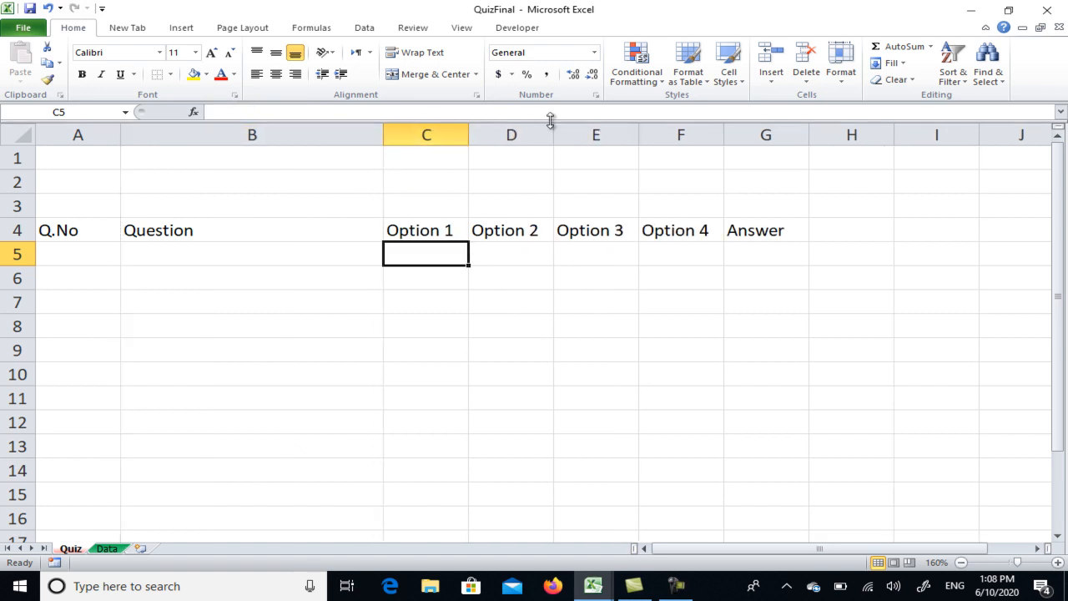
# - Widen the four option columns C to F equally, keeping the Answer column within view
pyautogui.moveTo(468, 138); pyautogui.dragTo(658, 134)
pyautogui.moveTo(730, 127); pyautogui.dragTo(818, 127)
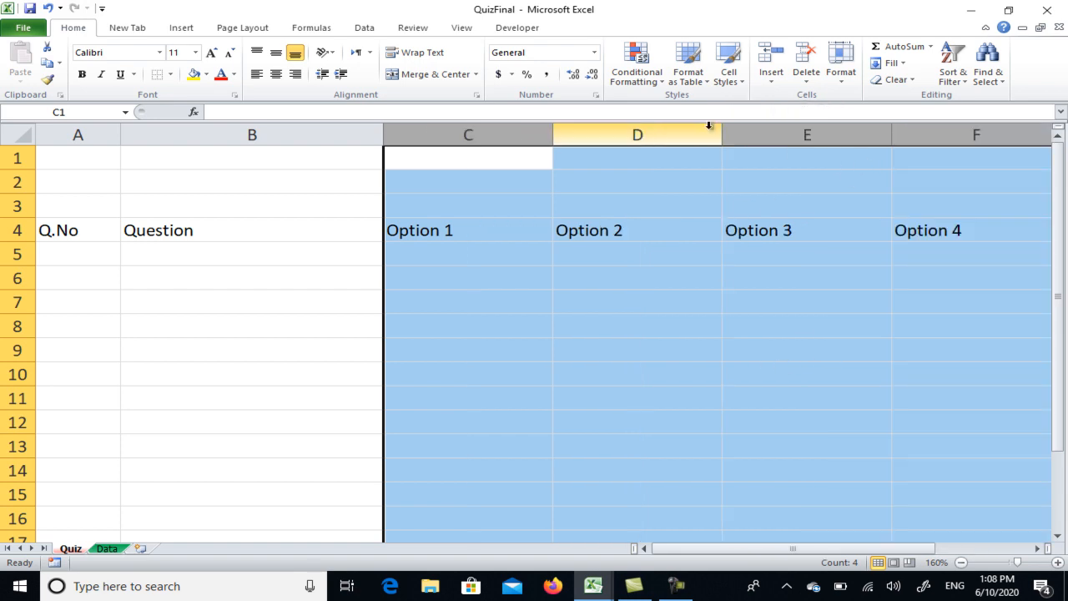
pyautogui.moveTo(558, 138); pyautogui.dragTo(529, 143)
pyautogui.click(538, 348)
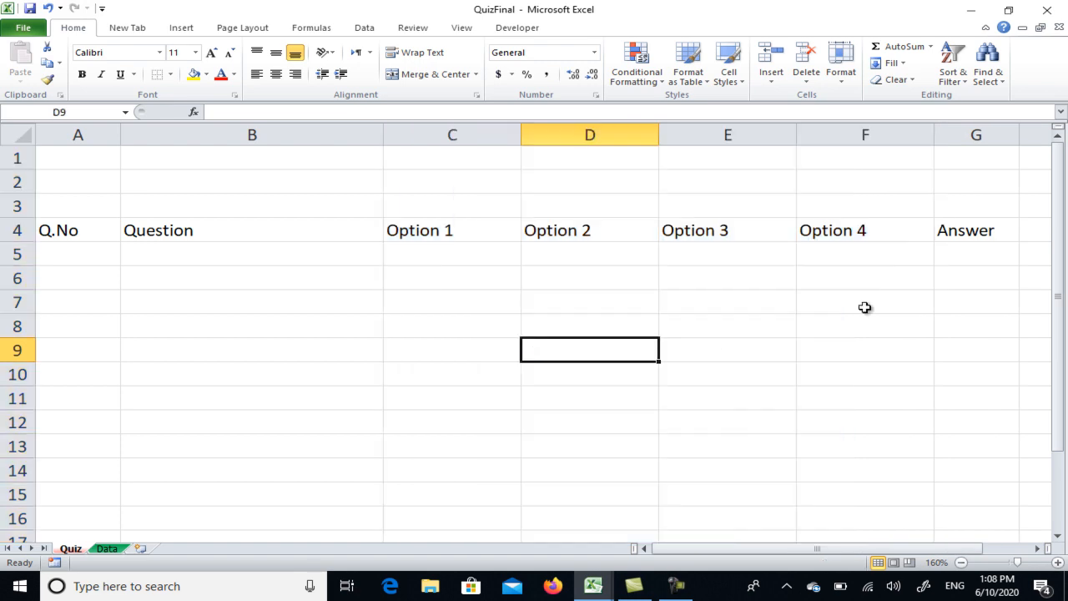
# - Make the headings in A4:G4 bold at 14 pt and centre them horizontally and vertically
pyautogui.moveTo(83, 231); pyautogui.dragTo(944, 232)
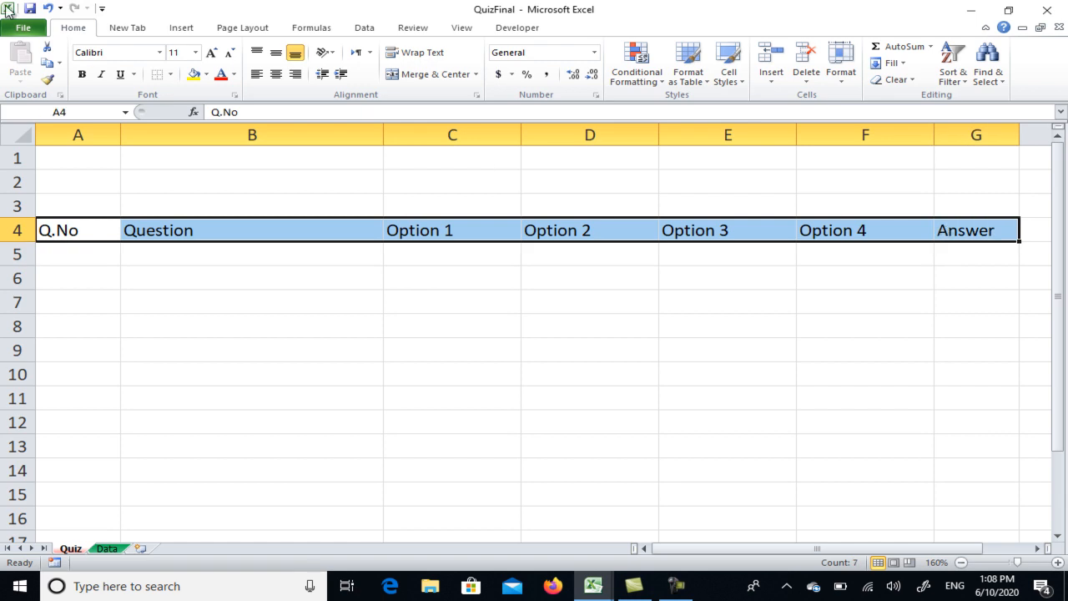
pyautogui.click(82, 74)
pyautogui.click(212, 52)
pyautogui.click(212, 53)
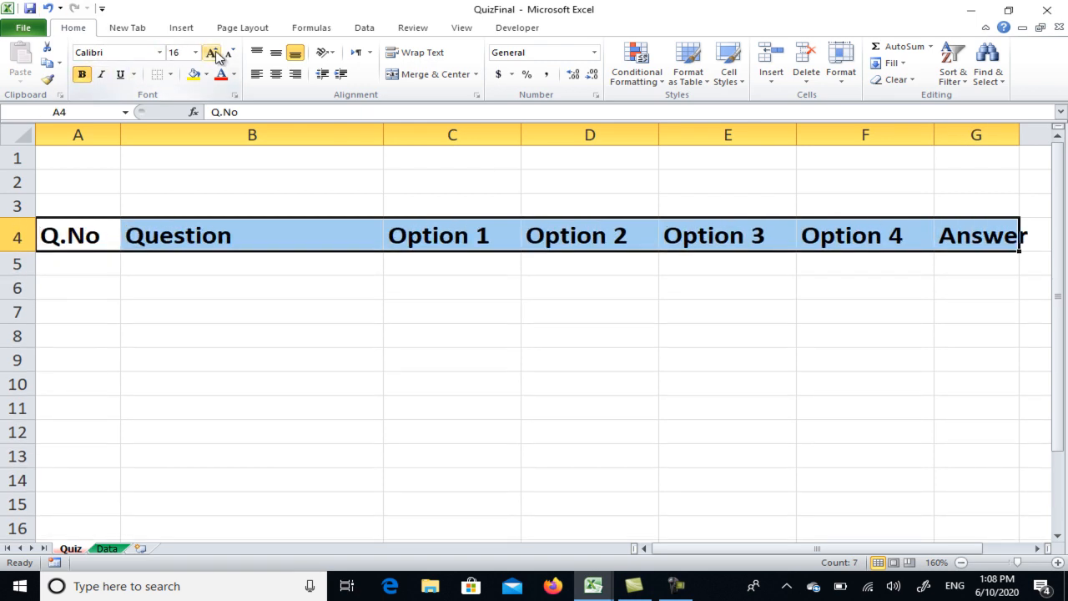
pyautogui.click(212, 53)
pyautogui.click(212, 53)
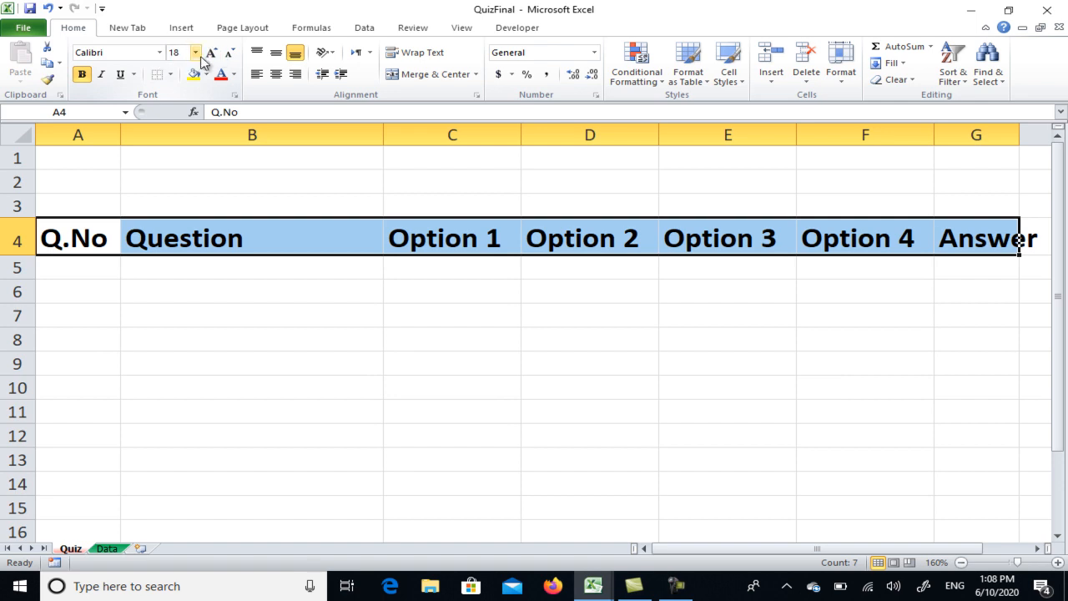
pyautogui.click(232, 54)
pyautogui.click(232, 54)
pyautogui.click(232, 54)
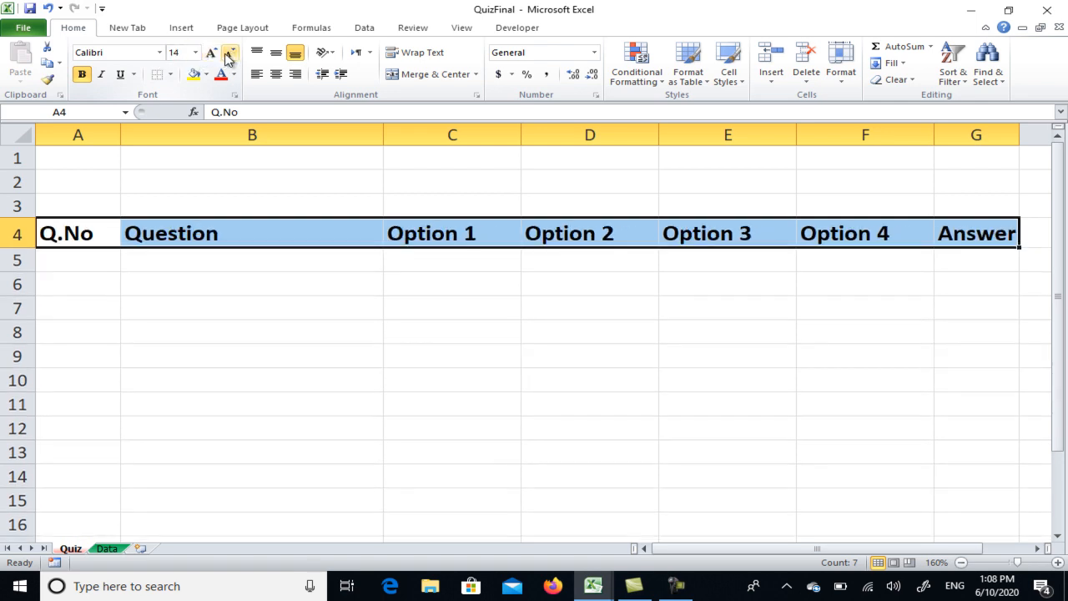
pyautogui.click(277, 75)
pyautogui.click(276, 53)
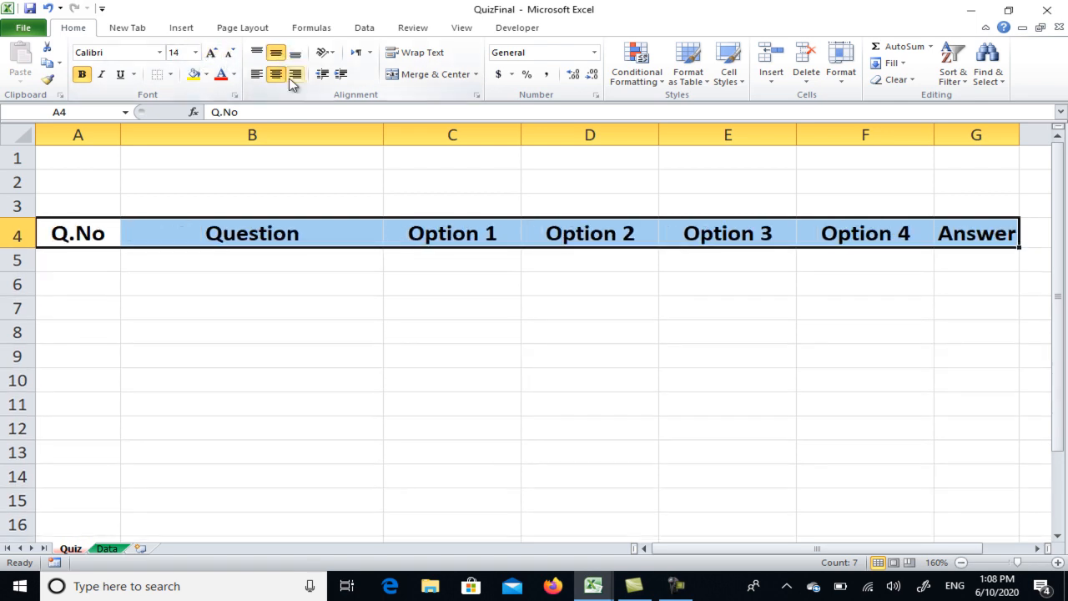
# - Link cell A5 of the Quiz sheet to the first question number with the formula =Data!A5
pyautogui.click(67, 252)
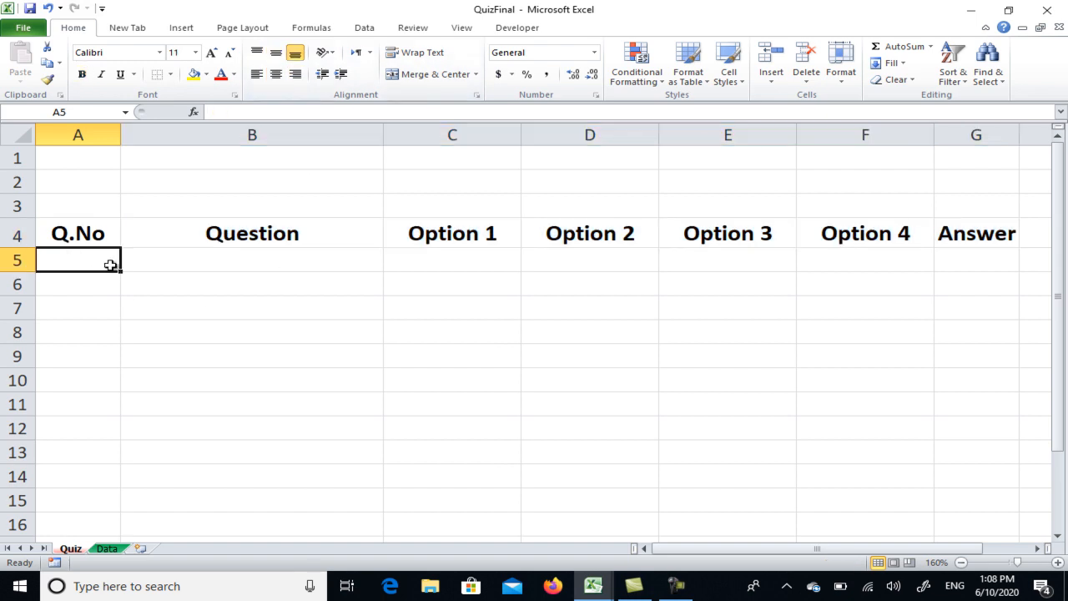
pyautogui.click(66, 304)
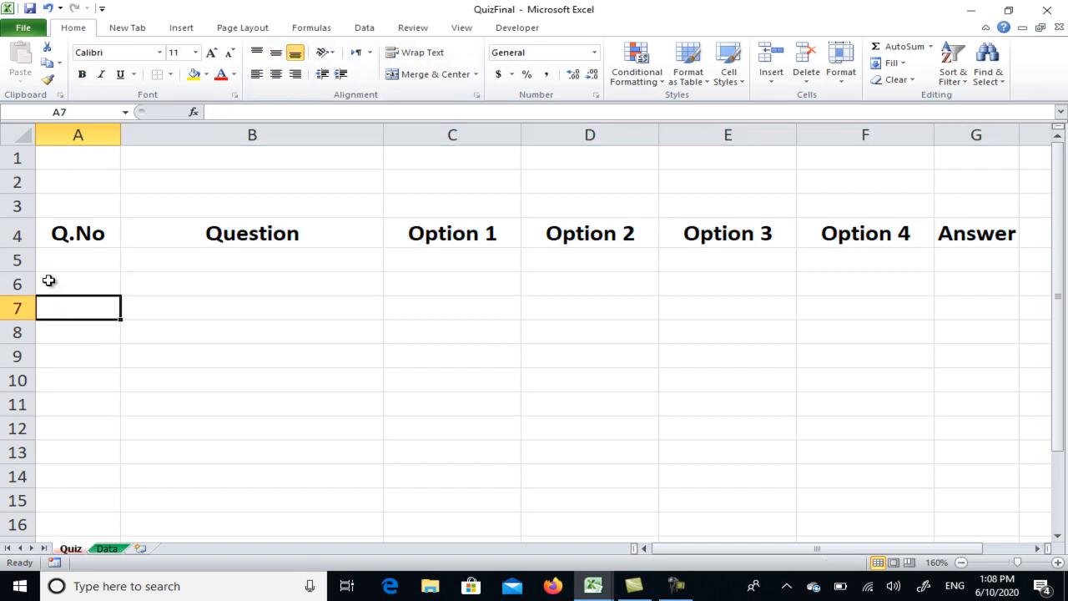
pyautogui.click(64, 267)
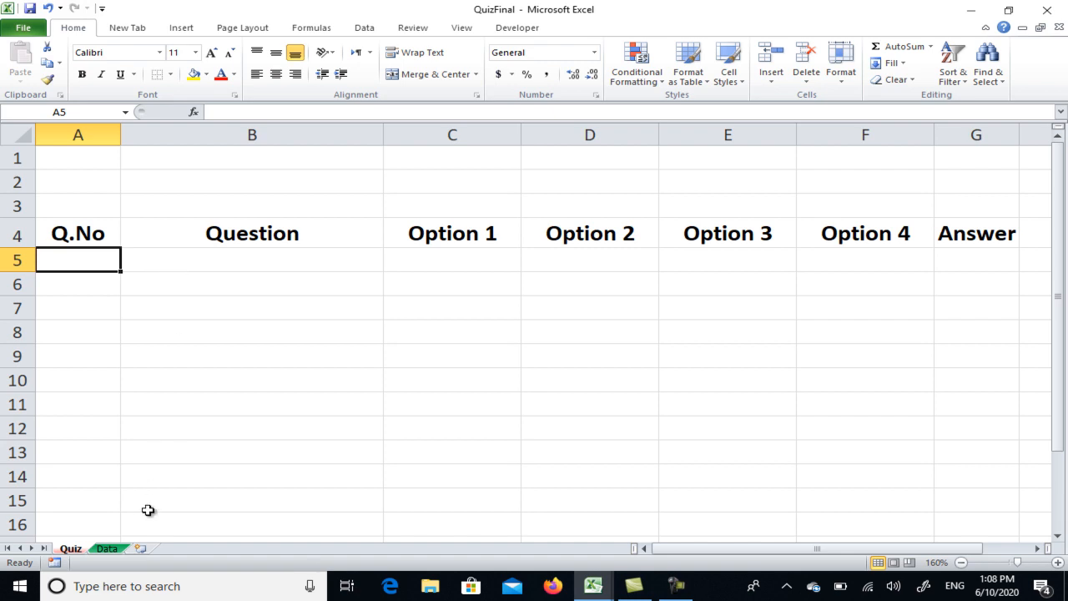
pyautogui.click(106, 550)
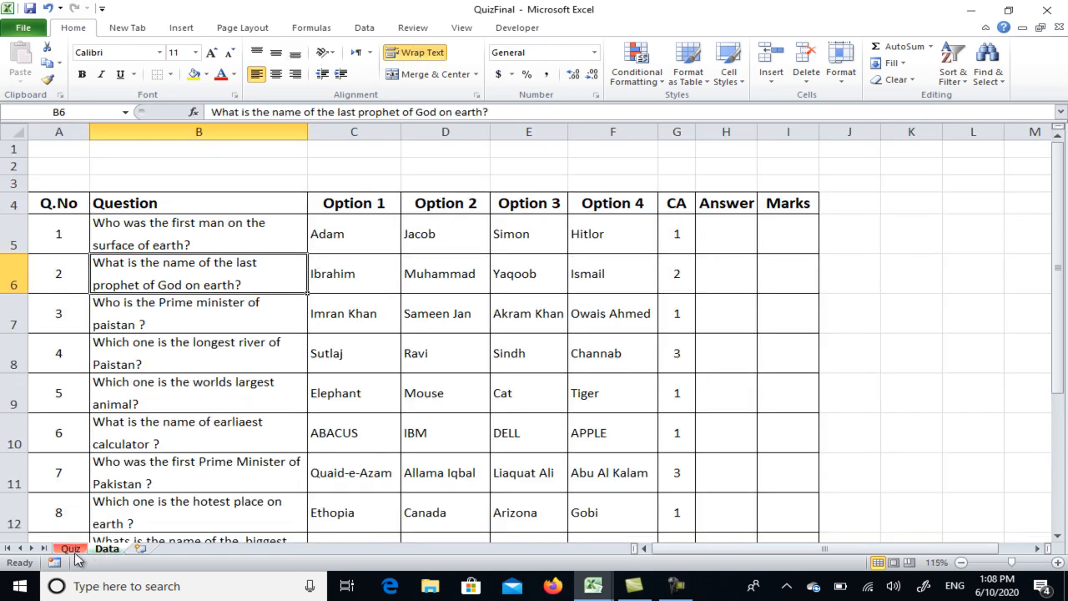
pyautogui.click(70, 548)
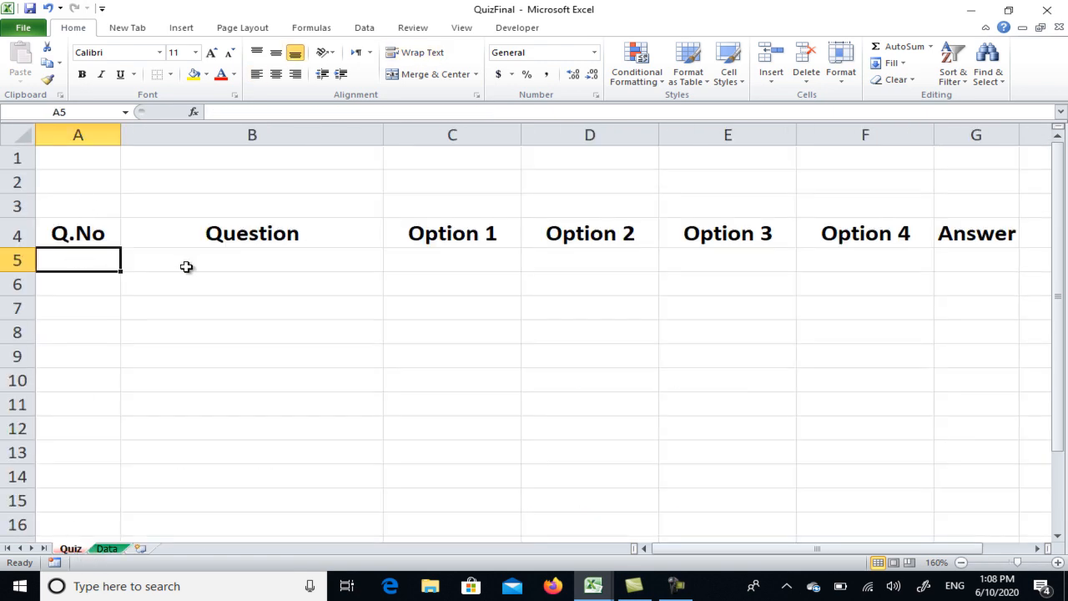
pyautogui.write('=')
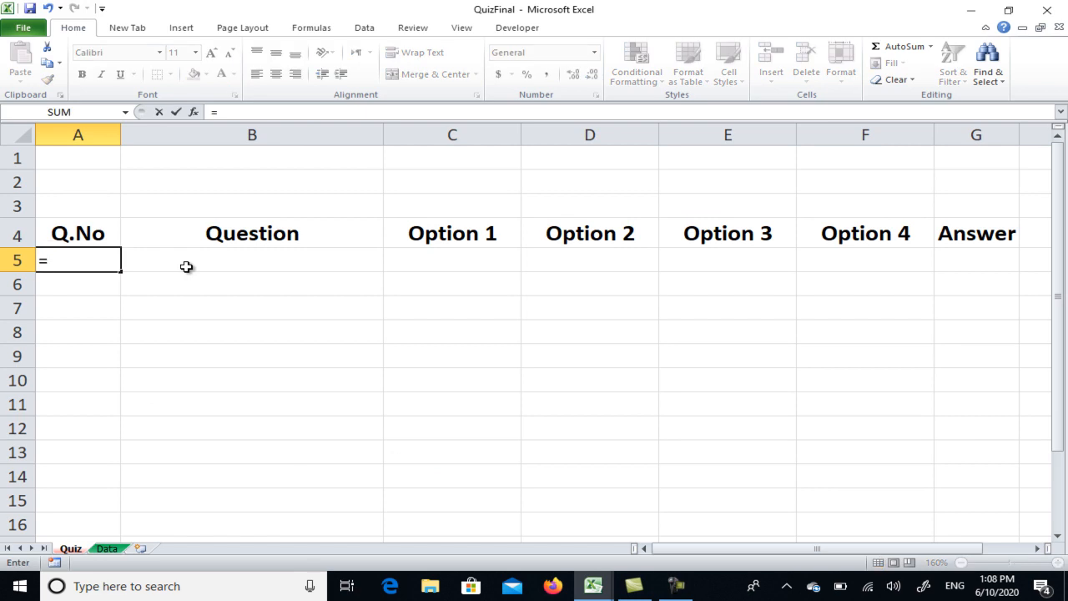
pyautogui.write('Data')
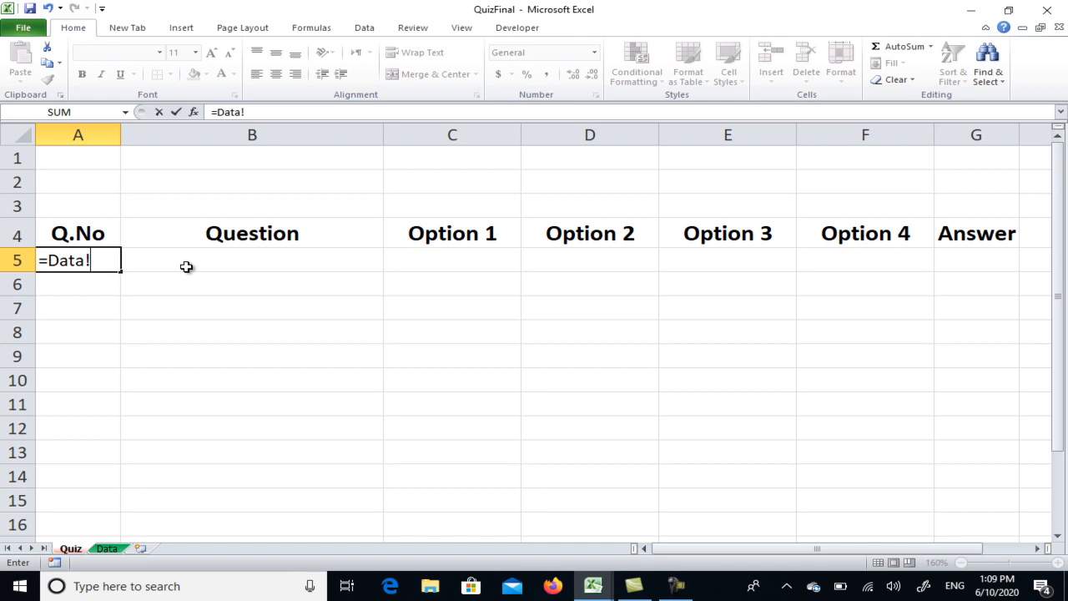
pyautogui.write('!A5')
pyautogui.press('Return')
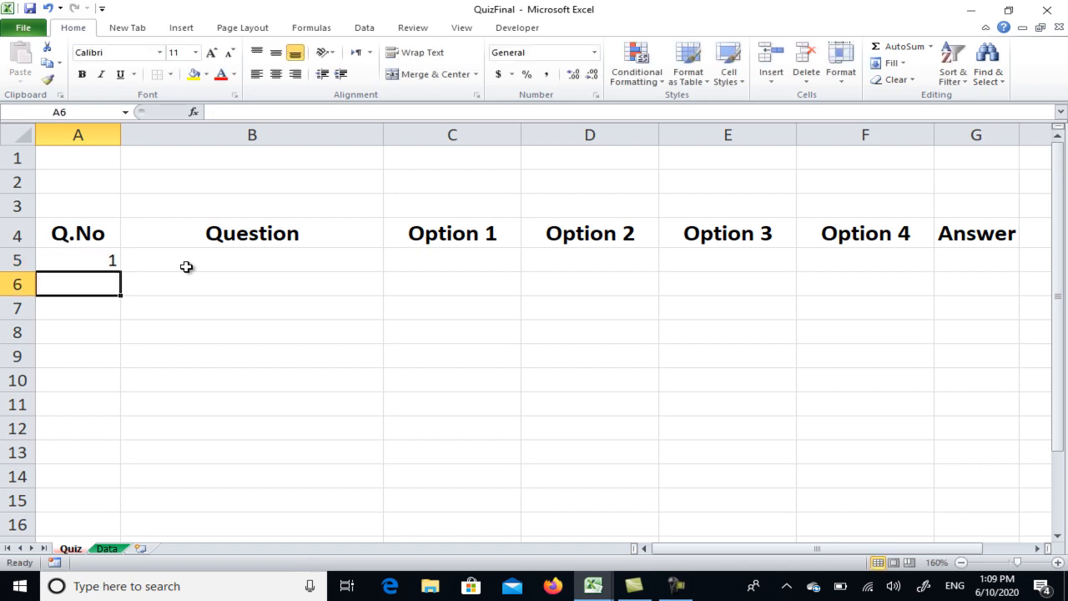
# - Fill the Q.No formula from A5 down to A14 and centre the numbers horizontally and vertically
pyautogui.click(107, 548)
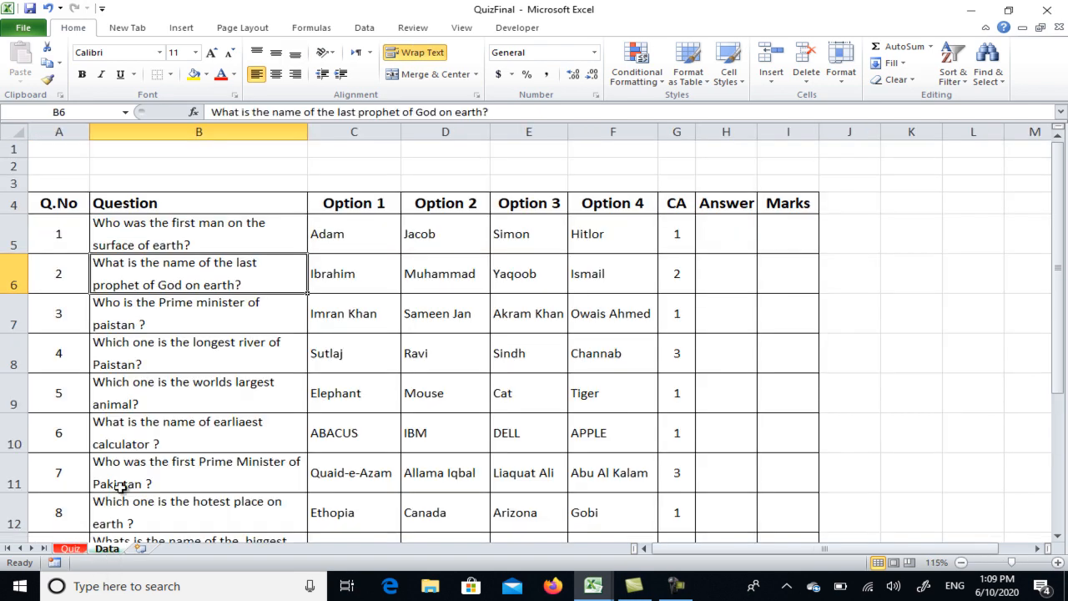
pyautogui.click(52, 244)
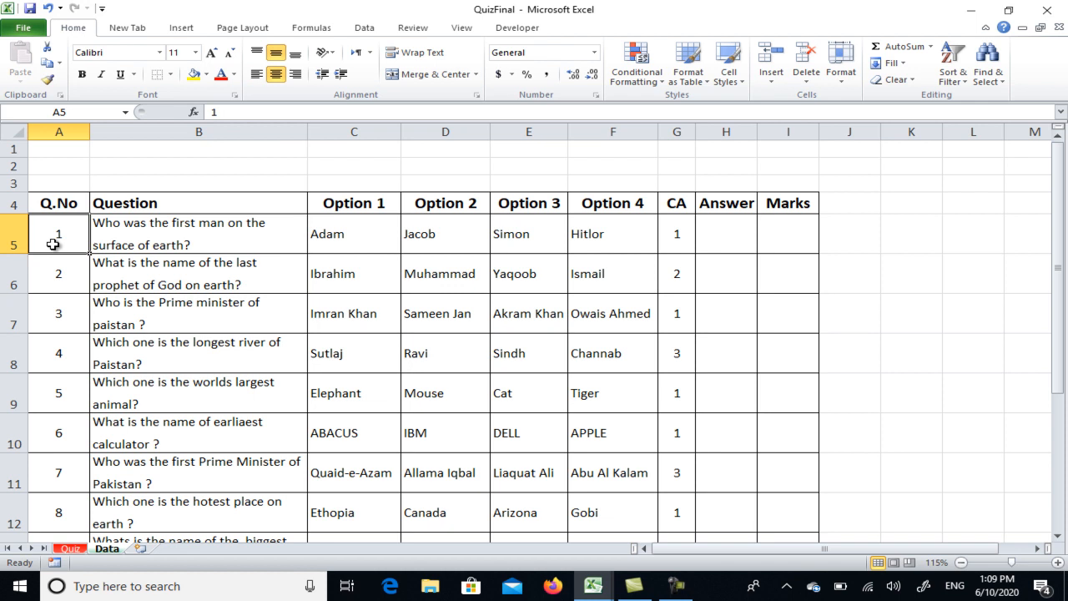
pyautogui.click(70, 548)
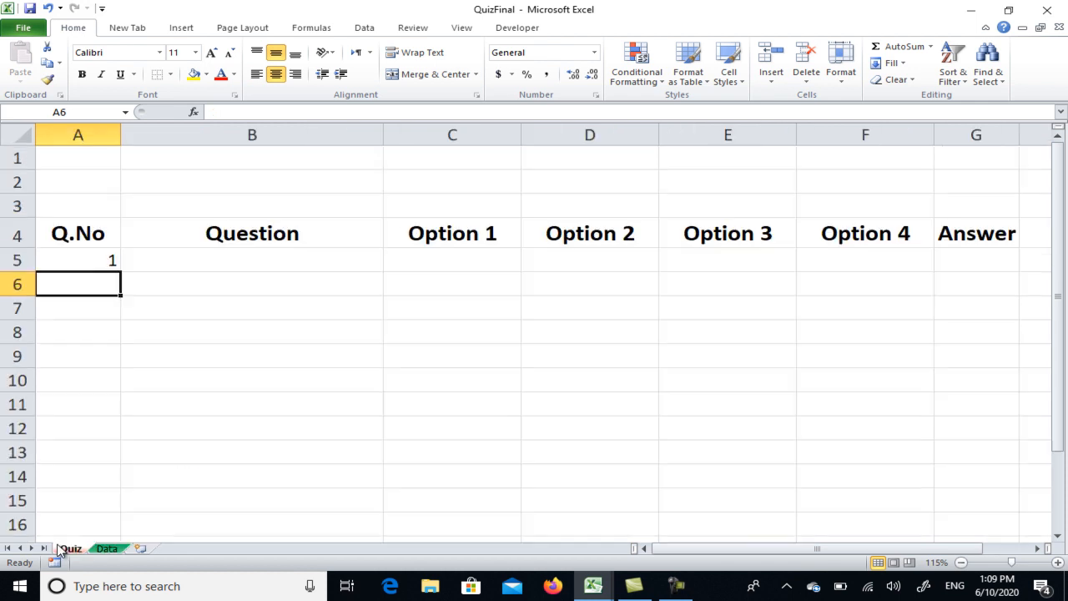
pyautogui.click(96, 256)
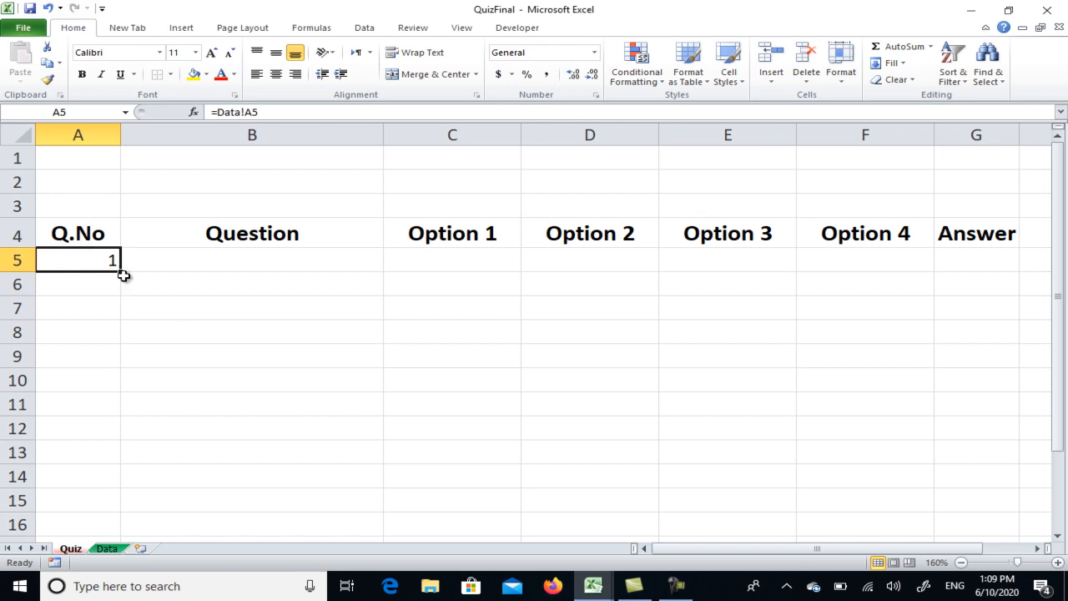
pyautogui.moveTo(123, 271); pyautogui.dragTo(124, 484)
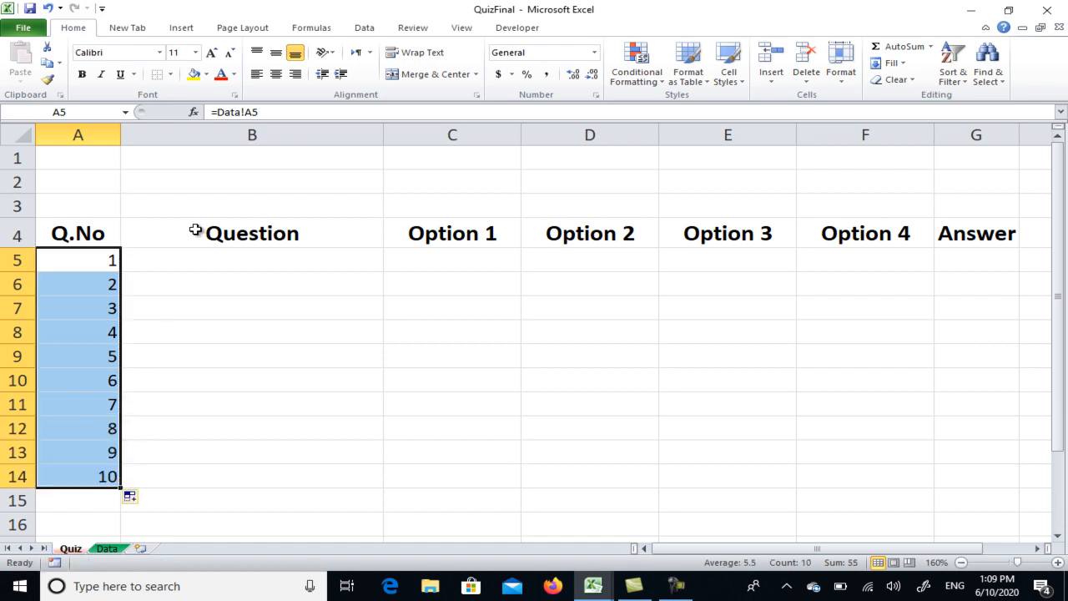
pyautogui.click(276, 74)
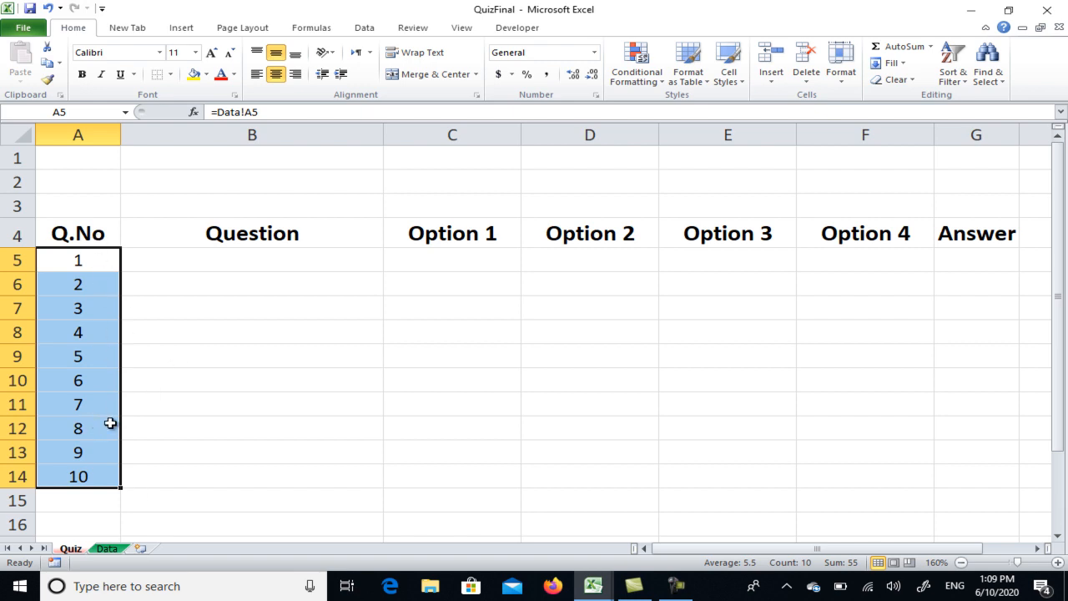
# - Link cell B5 of the Quiz sheet to the first question with the formula =Data!B5
pyautogui.click(204, 251)
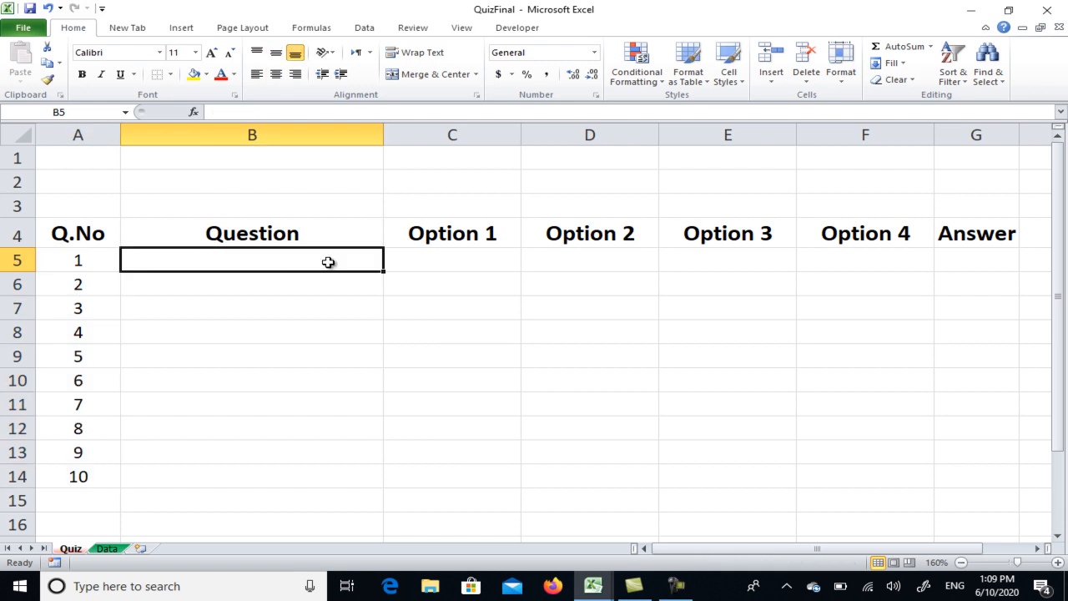
pyautogui.write('=')
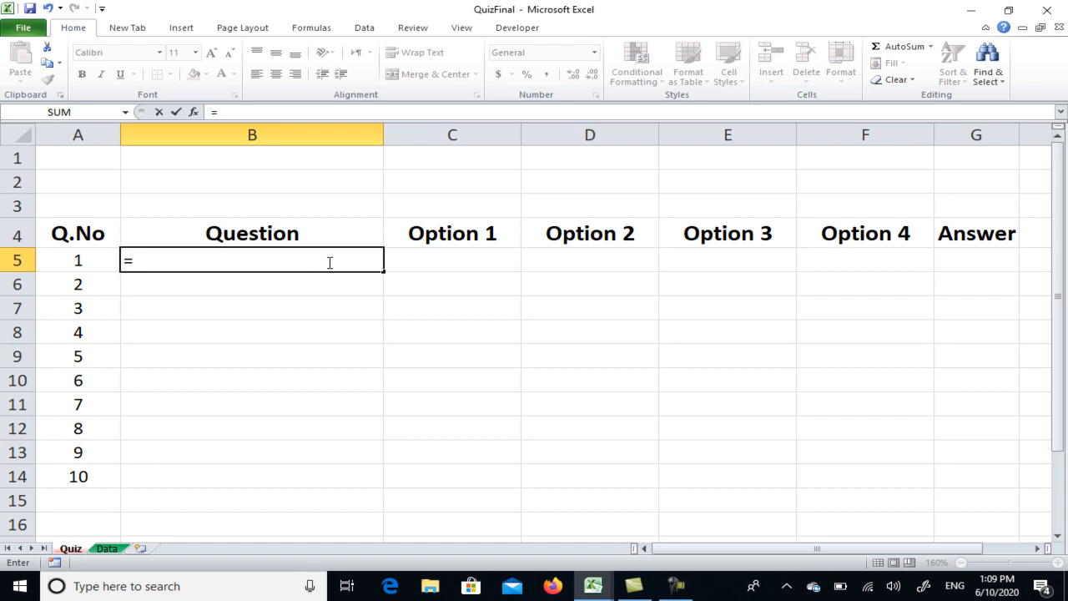
pyautogui.write('Data')
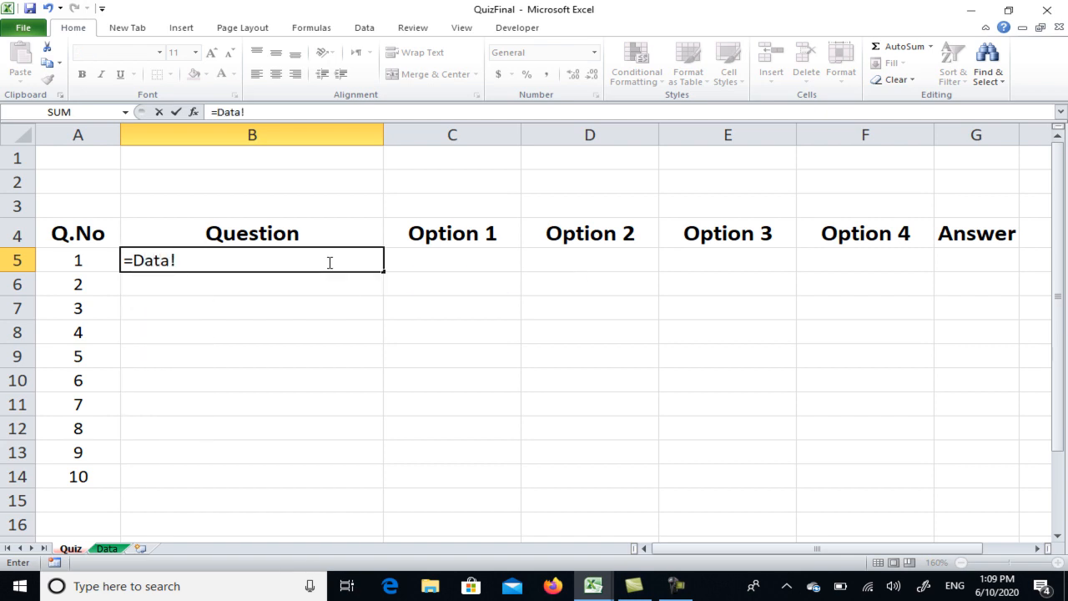
pyautogui.write('!B5')
pyautogui.press('Return')
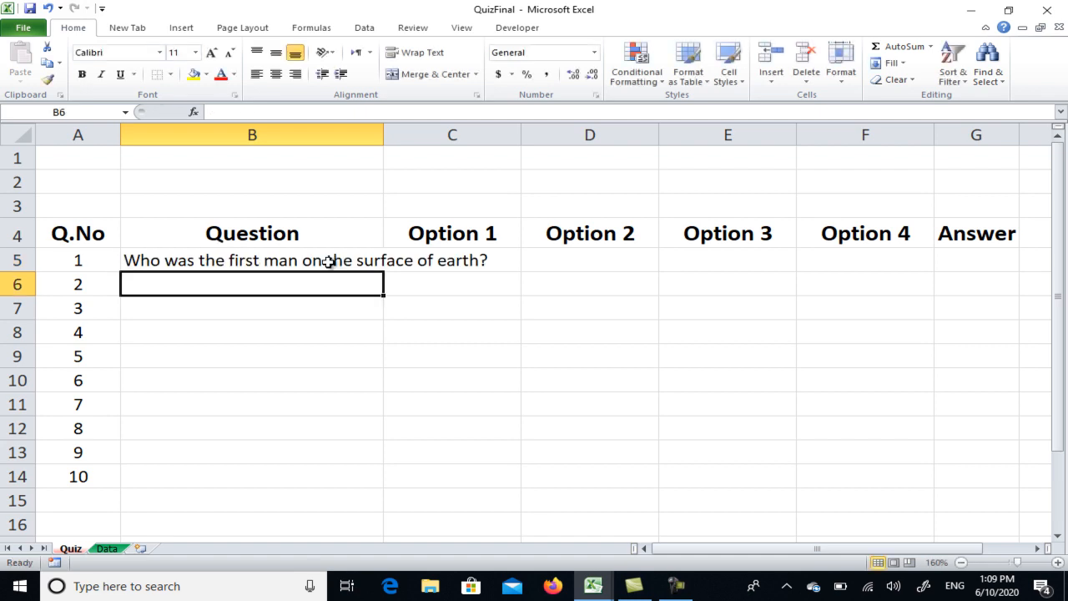
pyautogui.click(330, 261)
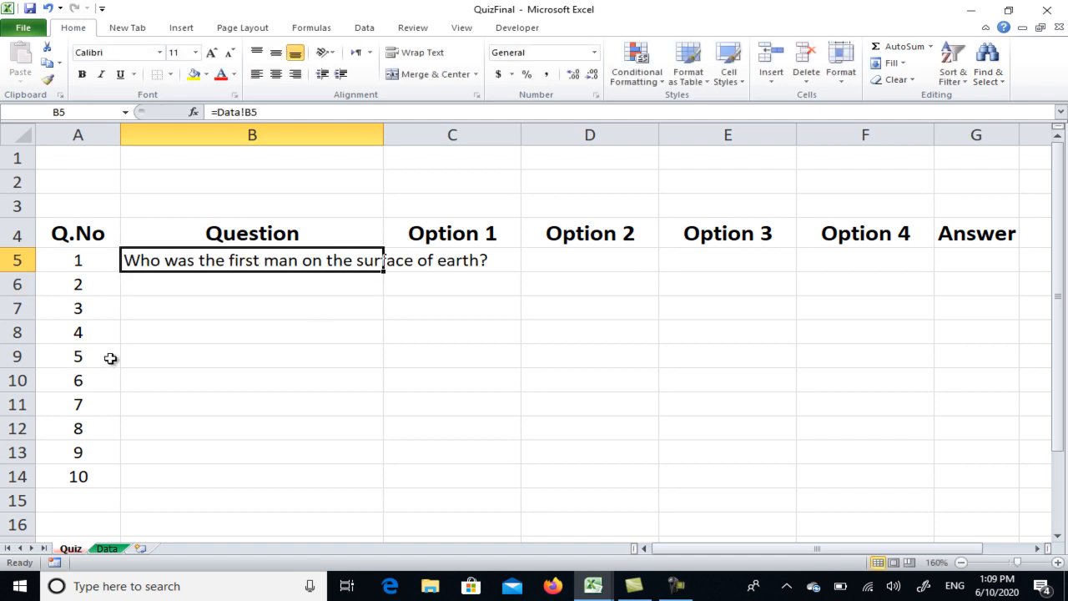
# - Format rows 5 to 14 with Left (Indent) horizontal alignment and Distributed vertical alignment
pyautogui.moveTo(28, 255); pyautogui.dragTo(28, 477)
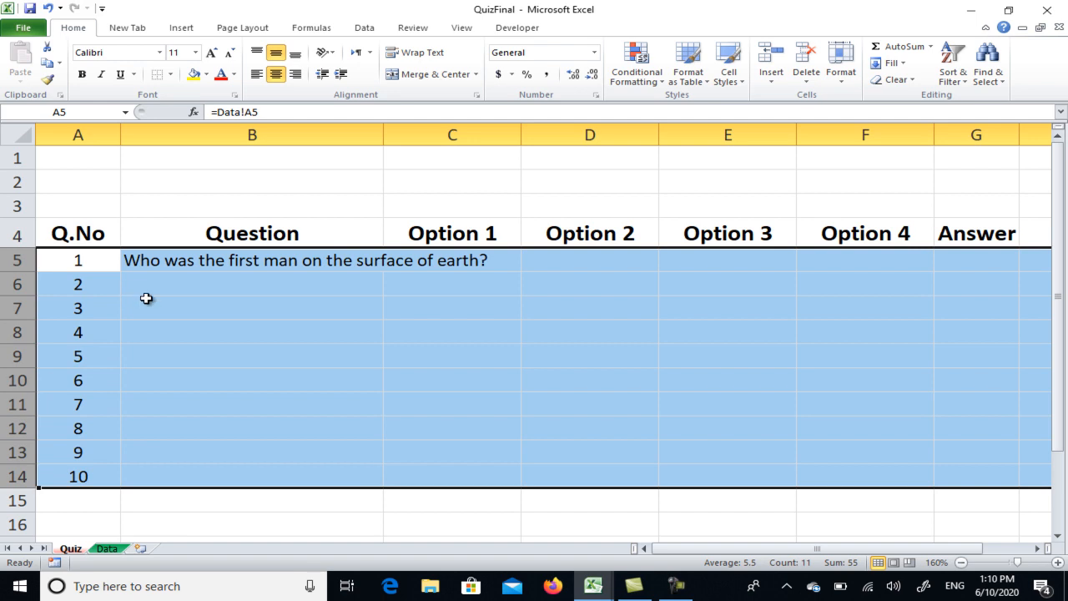
pyautogui.rightClick(139, 284)
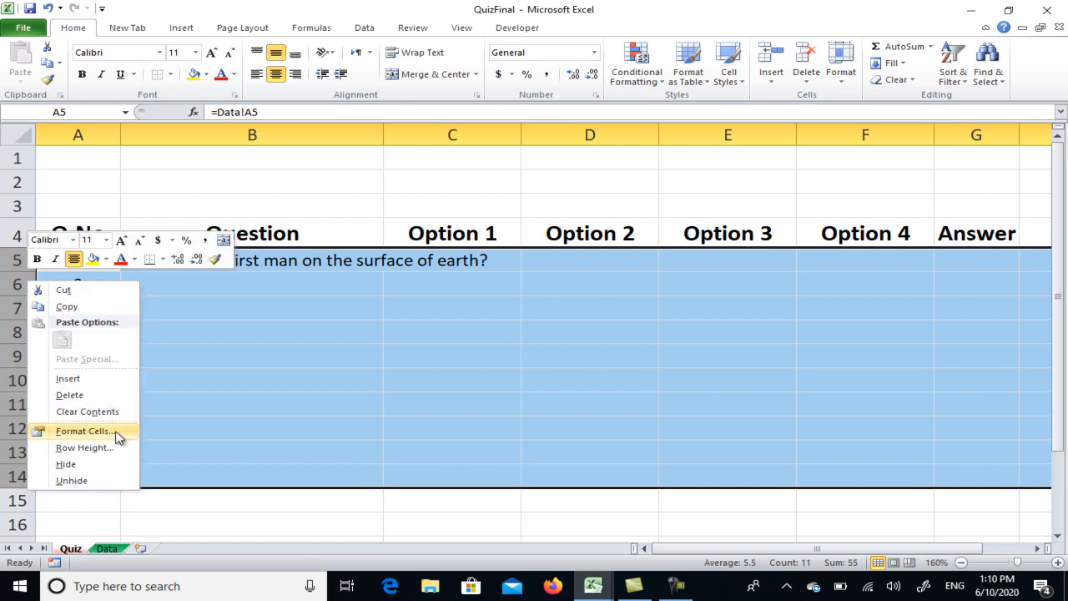
pyautogui.click(118, 433)
pyautogui.click(122, 307)
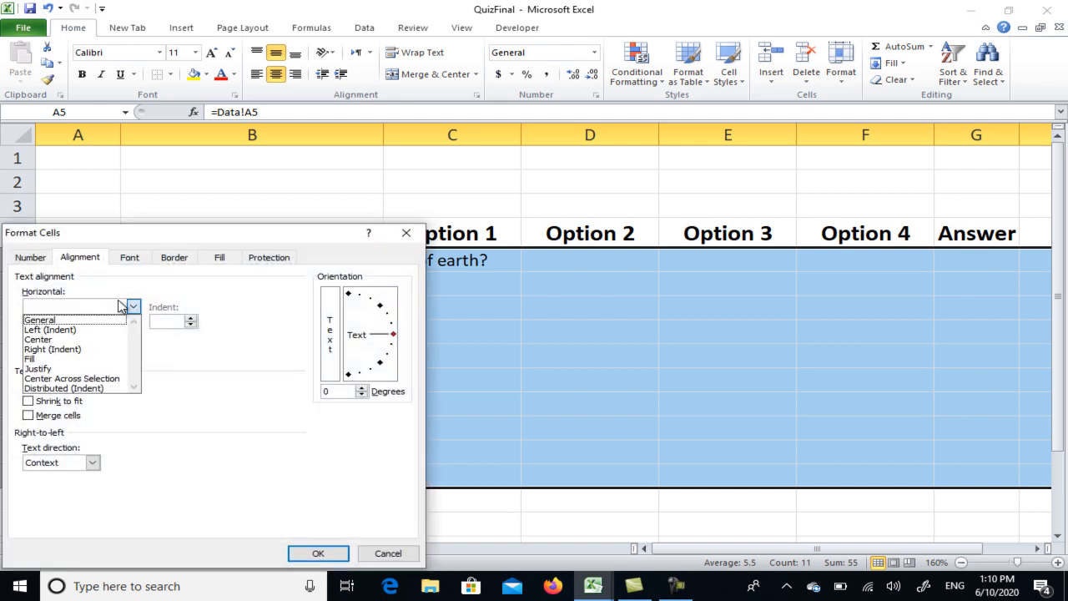
pyautogui.click(67, 331)
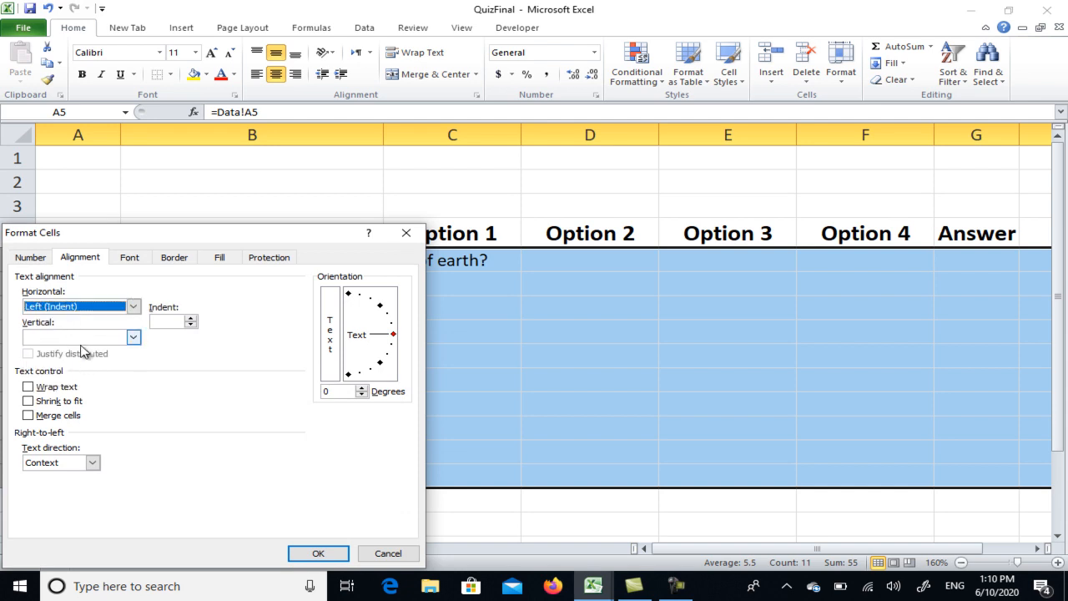
pyautogui.click(91, 336)
pyautogui.click(58, 390)
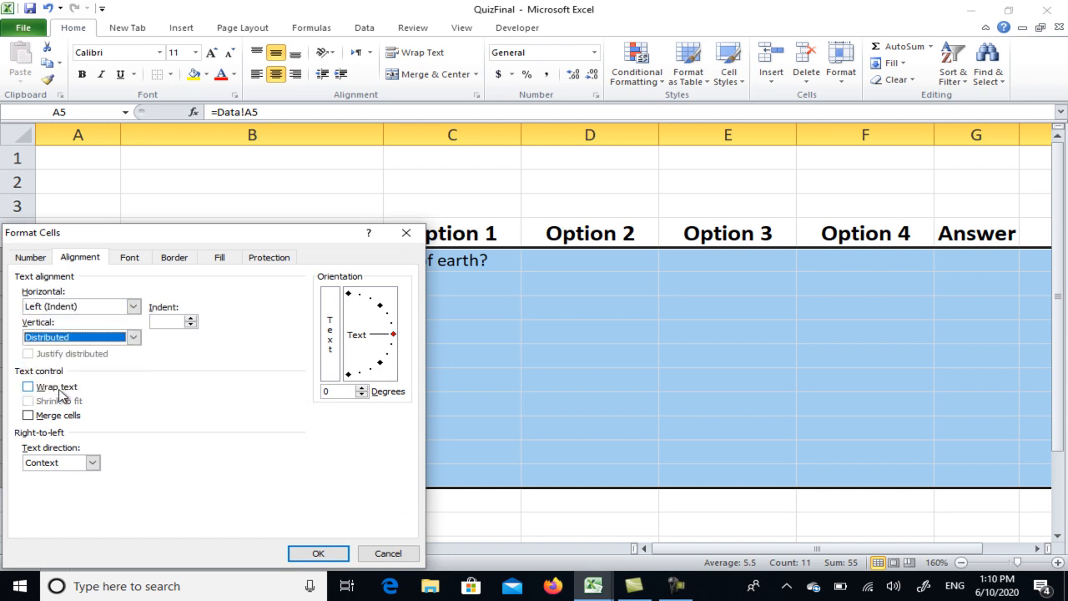
pyautogui.click(312, 553)
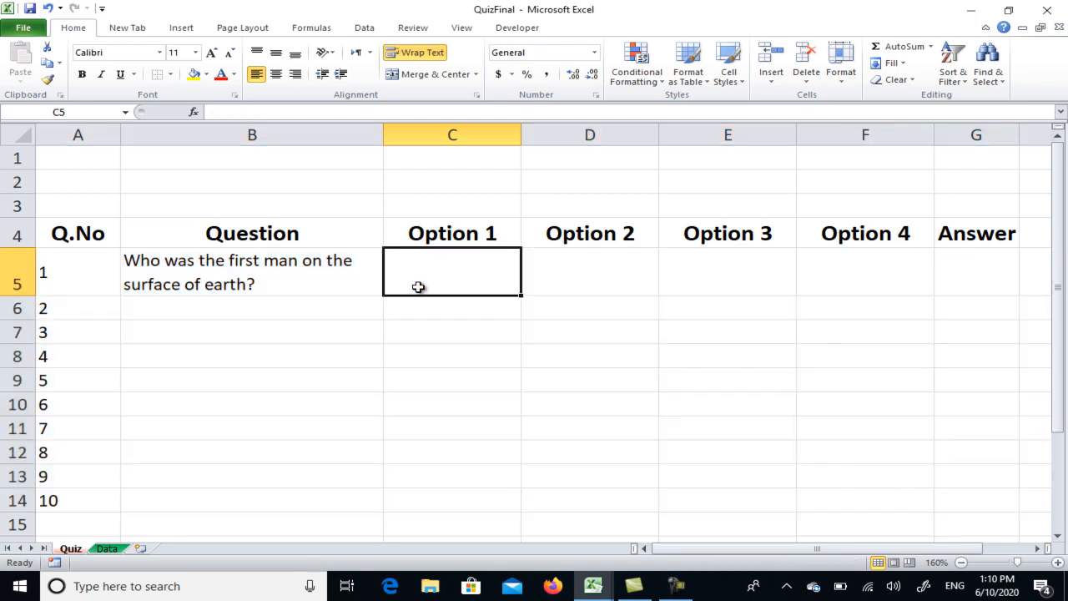
# - Link cell C5 of the Quiz sheet to the first question's Option 1 with the formula =Data!C5
pyautogui.click(415, 285)
pyautogui.write('=')
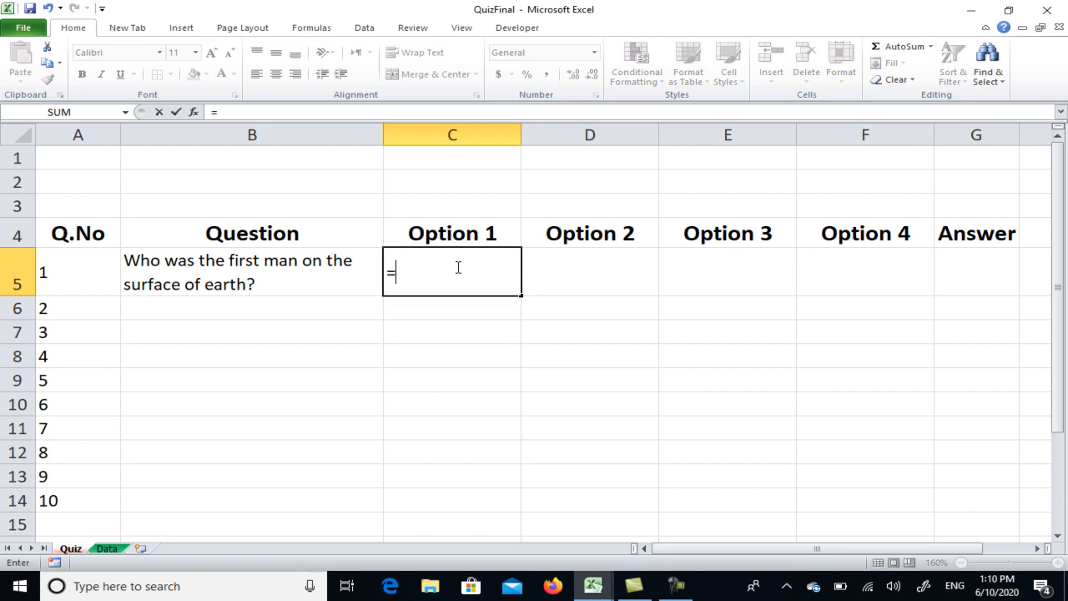
pyautogui.write('Data')
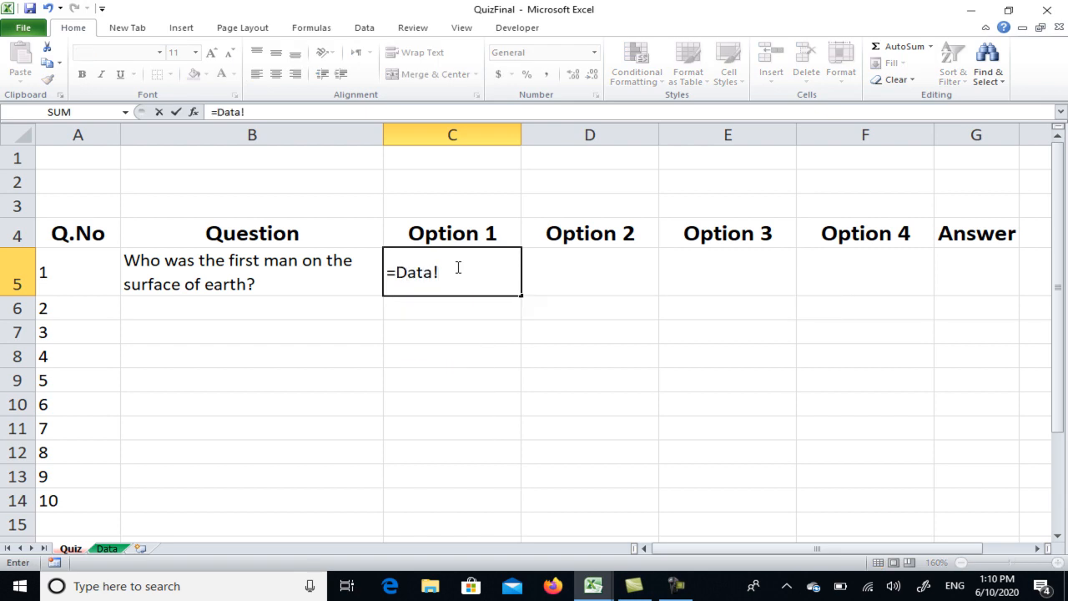
pyautogui.write('!')
pyautogui.click(107, 549)
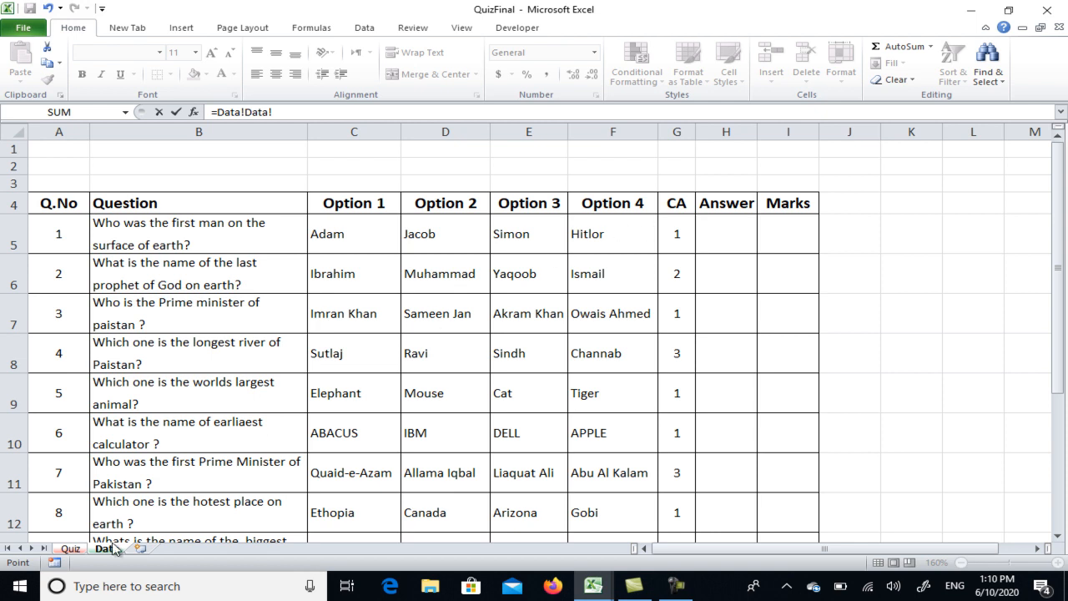
pyautogui.click(70, 550)
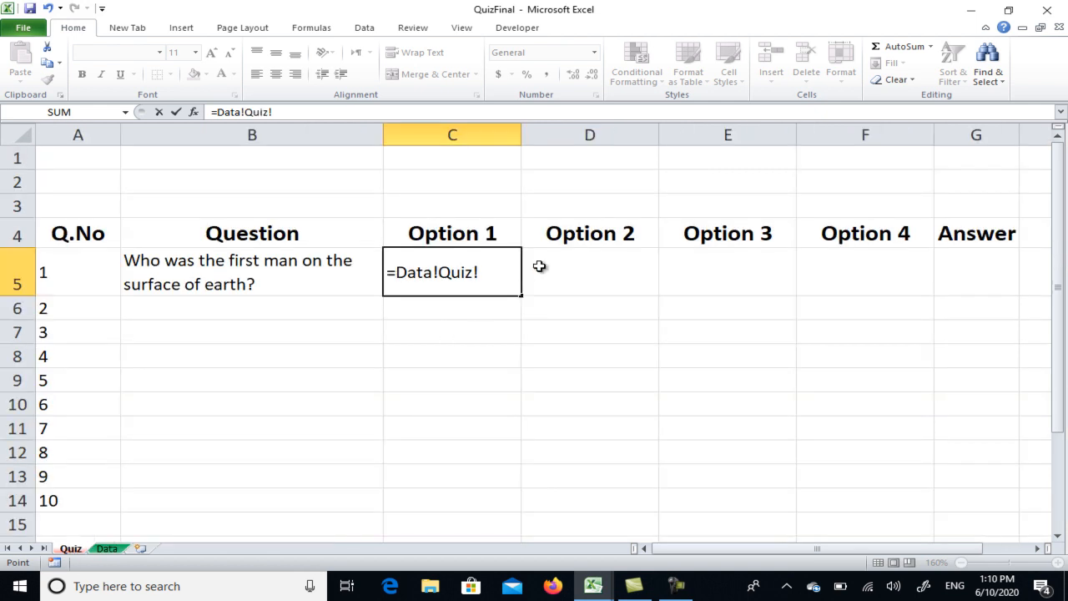
pyautogui.write('C')
pyautogui.press('BackSpace')
pyautogui.press('BackSpace')
pyautogui.press('BackSpace')
pyautogui.press('BackSpace')
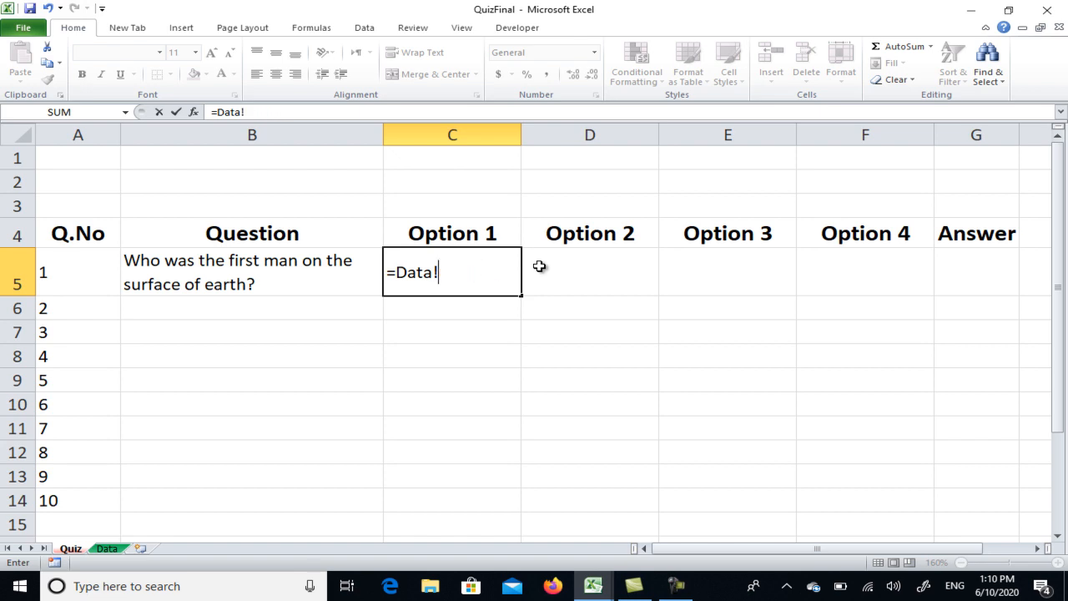
pyautogui.write('C5')
pyautogui.press('Return')
pyautogui.press('Up')
# - Link cell D5 of the Quiz sheet to the first question's Option 2 with the formula =Data!D5
pyautogui.click(540, 266)
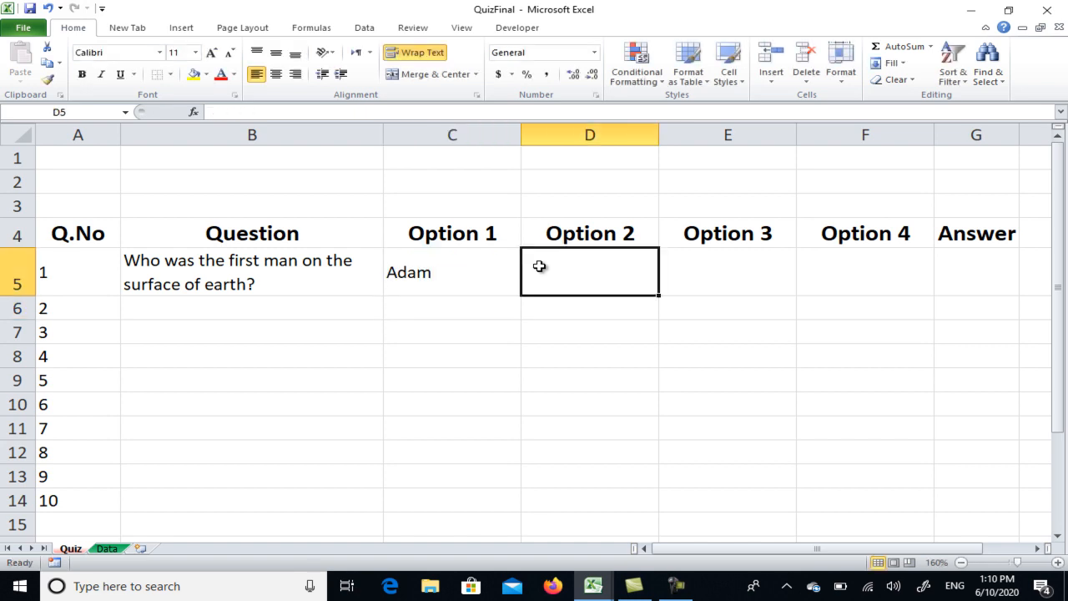
pyautogui.write('=Data')
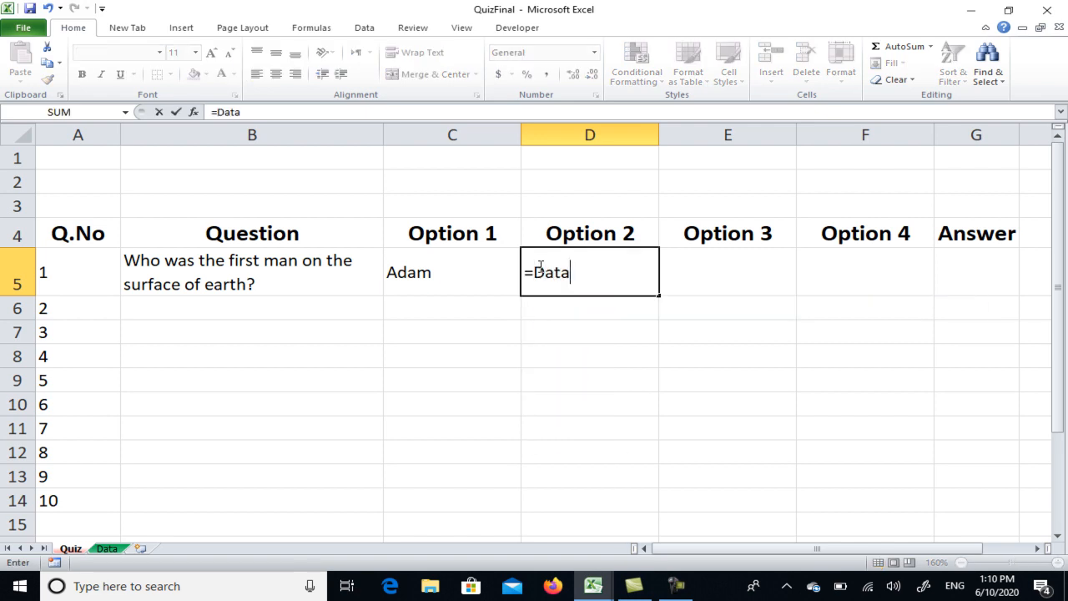
pyautogui.write('!D5')
pyautogui.press('Return')
# - Link cell E5 of the Quiz sheet to the first question's Option 3 with the formula =Data!E5
pyautogui.press('Right')
pyautogui.press('Up')
pyautogui.write('=Data')
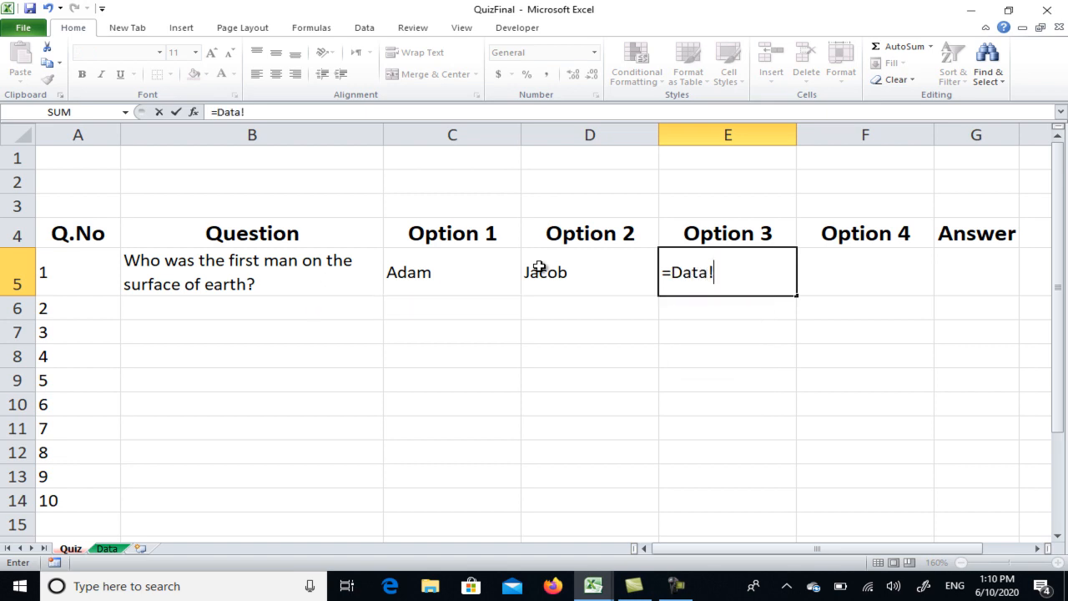
pyautogui.write('!E5')
pyautogui.press('Return')
# - Link cell F5 of the Quiz sheet to the first question's Option 4 with the formula =Data!F5
pyautogui.press('Right')
pyautogui.press('Up')
pyautogui.write('=Dat')
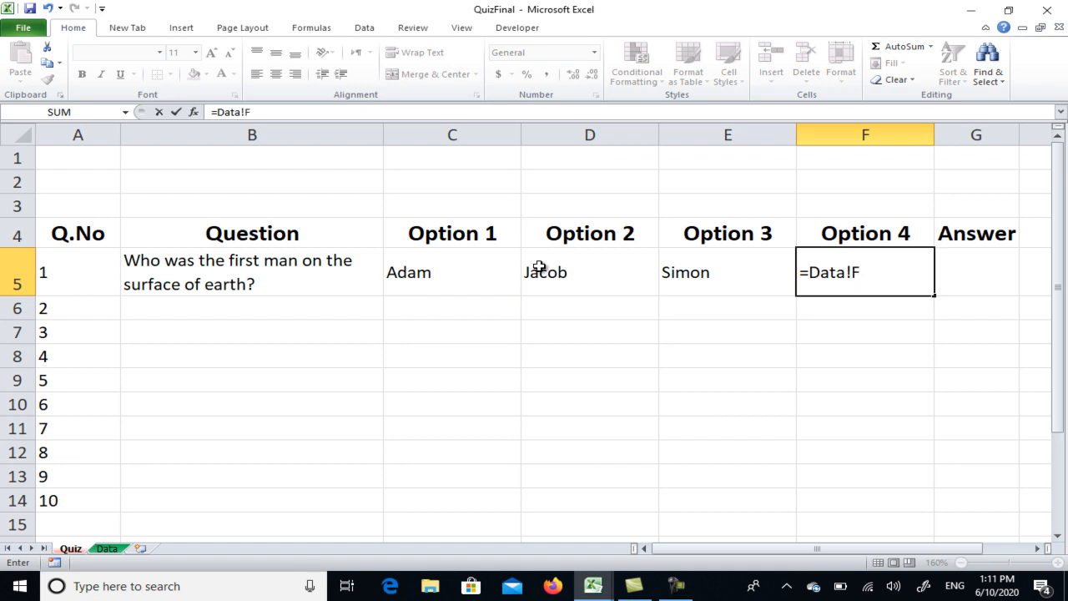
pyautogui.press('Return')
# - Enter 1 as the first question's answer in cell G5
pyautogui.press('Right')
pyautogui.press('Up')
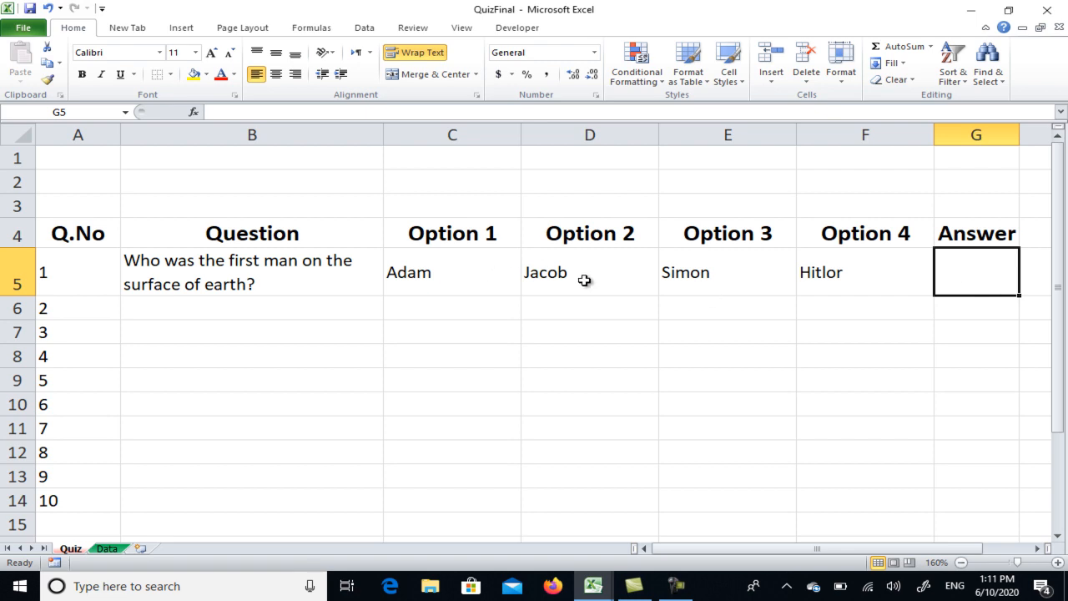
pyautogui.write('2')
pyautogui.press('Return')
pyautogui.click(989, 271)
pyautogui.write('1')
pyautogui.press('Return')
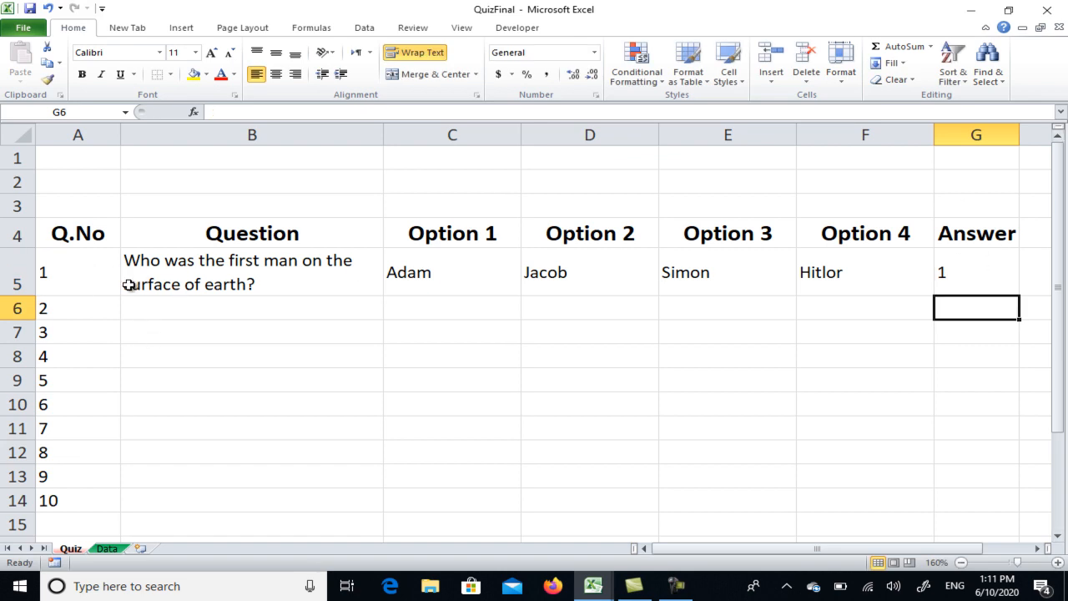
# - Centre cells A5:G14 horizontally and vertically and turn off their text wrapping
pyautogui.moveTo(97, 276); pyautogui.dragTo(973, 504)
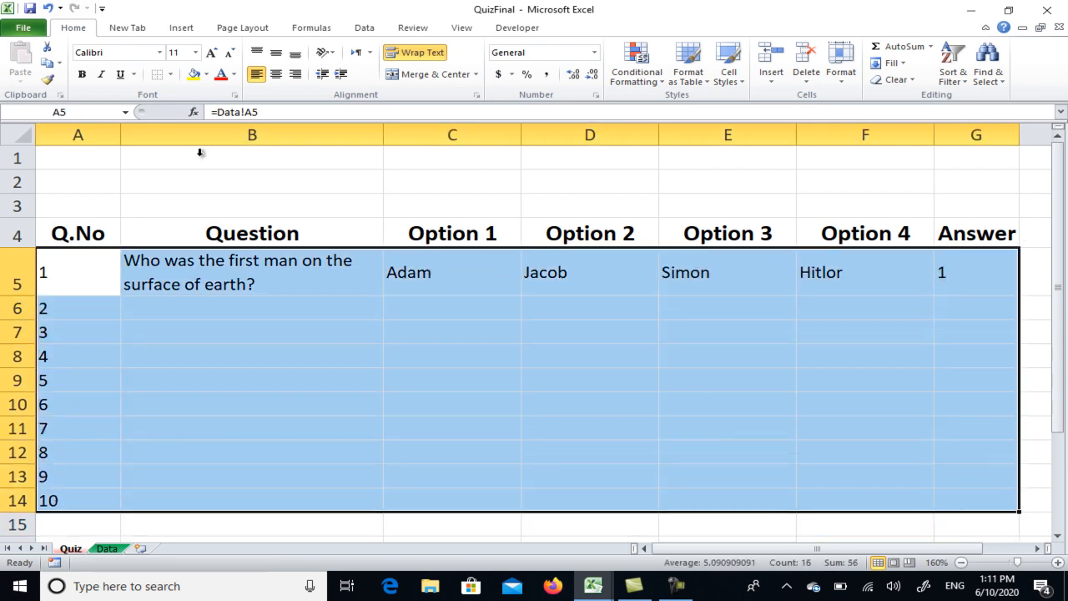
pyautogui.click(275, 74)
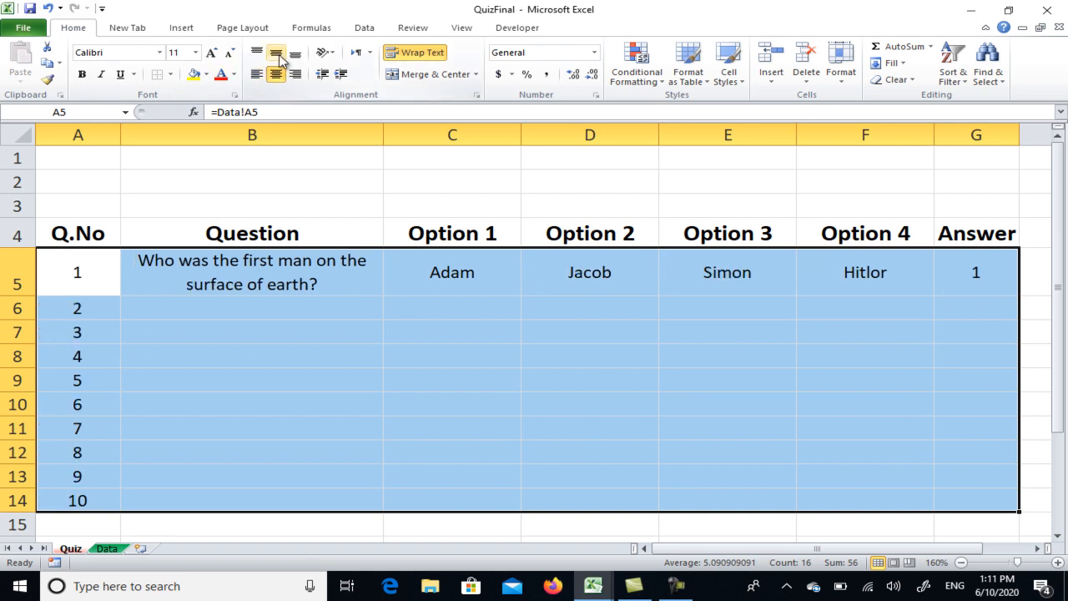
pyautogui.click(415, 52)
# - Apply all borders to cells A5:G14 and make their text bold
pyautogui.click(172, 75)
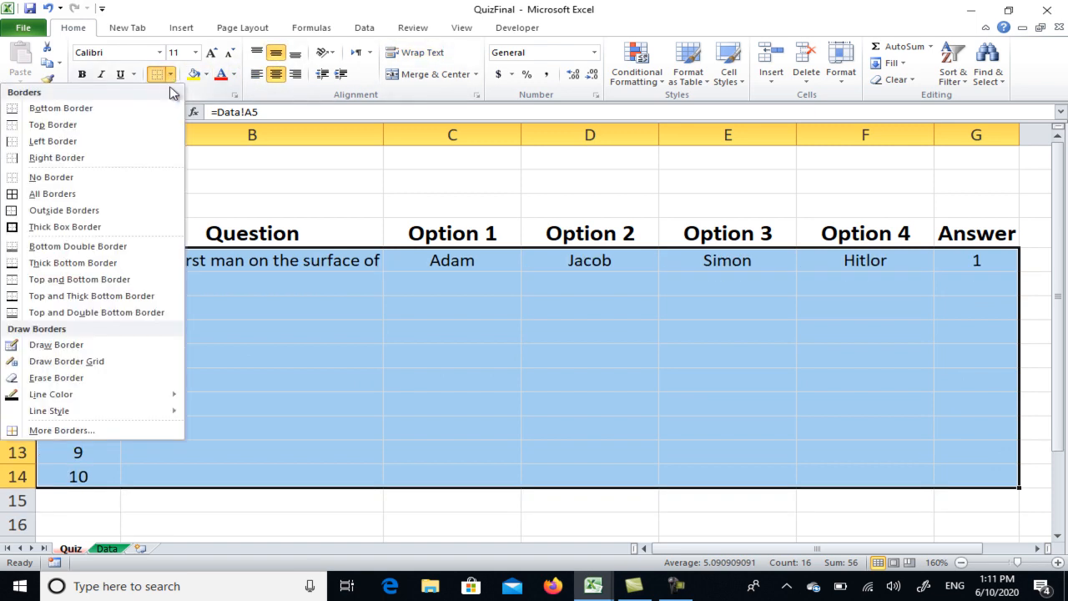
pyautogui.click(41, 195)
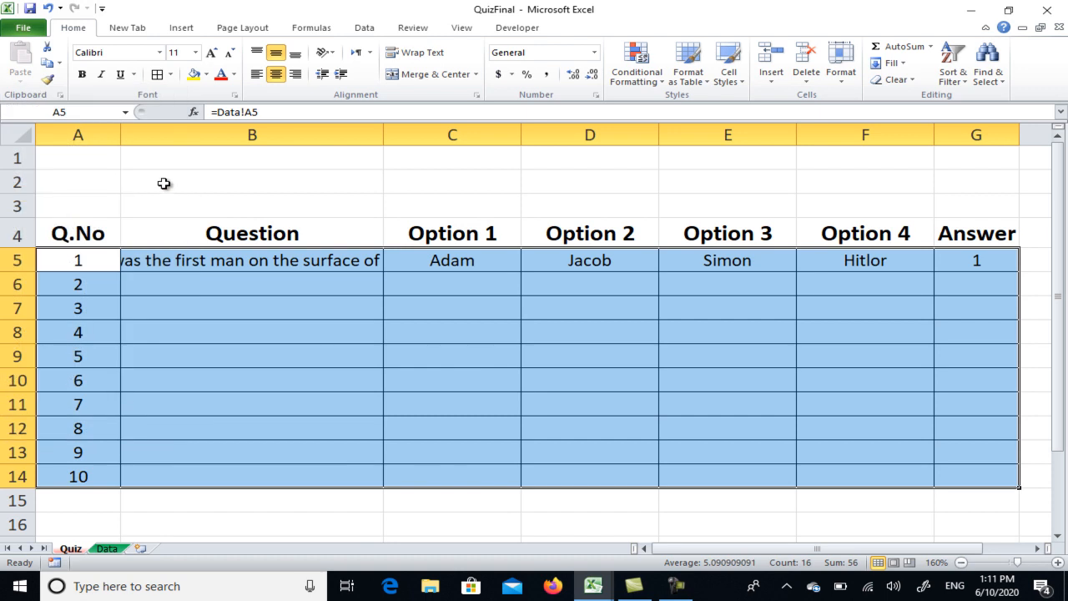
pyautogui.click(82, 76)
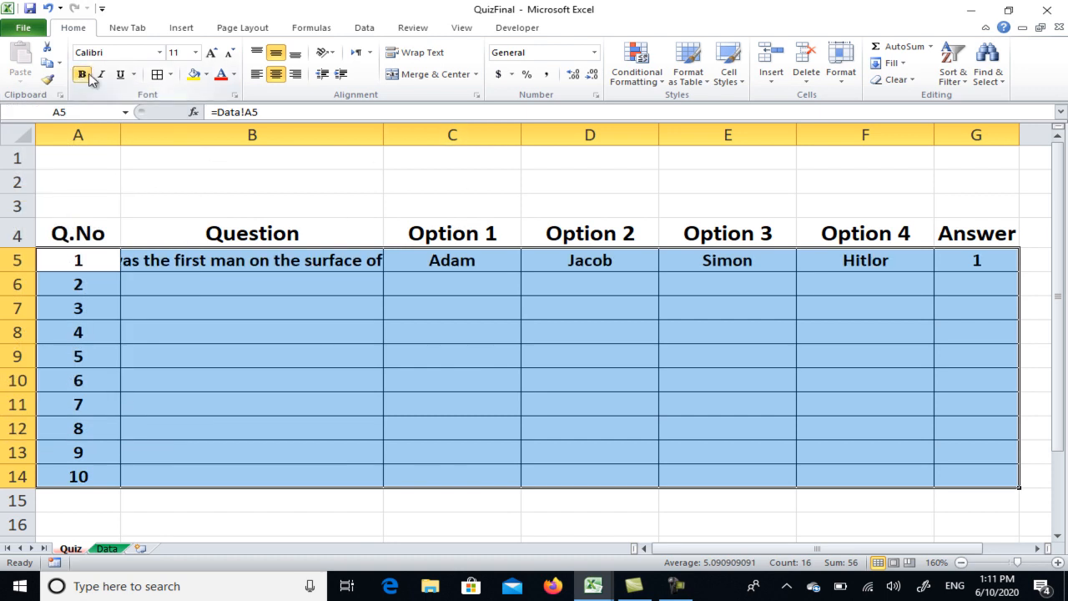
pyautogui.click(556, 311)
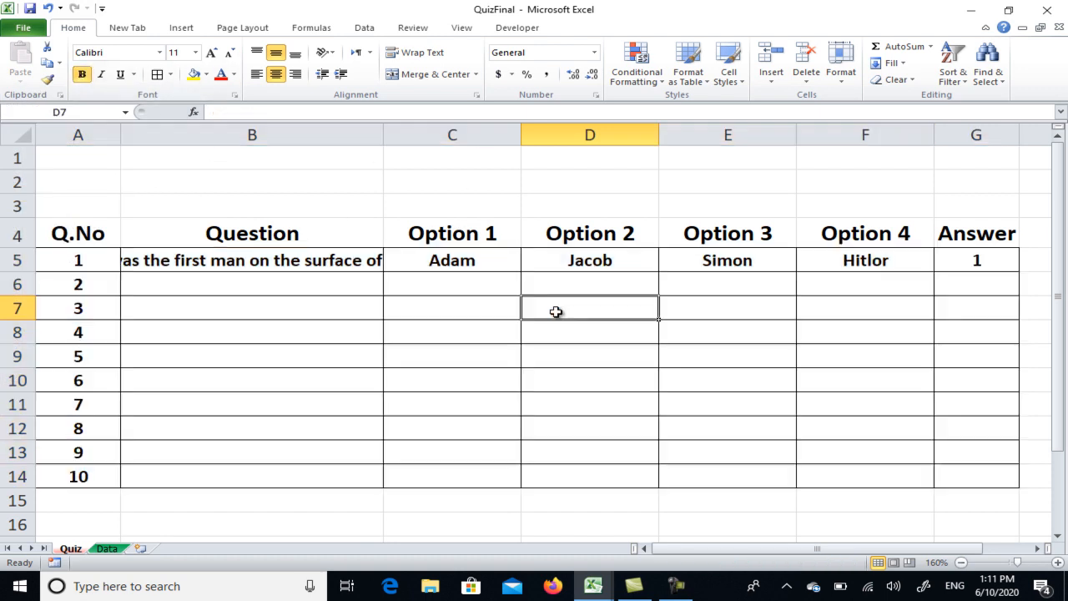
# - Set the vertical alignment of the question cells B5:B14 to Distributed
pyautogui.click(225, 262)
pyautogui.moveTo(225, 263); pyautogui.dragTo(243, 474)
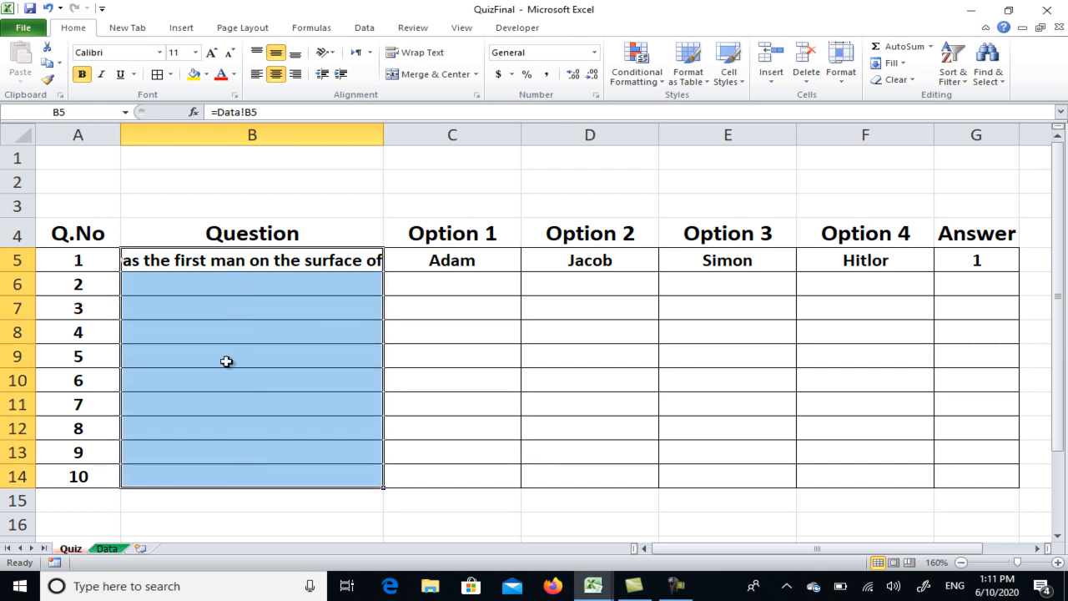
pyautogui.rightClick(219, 262)
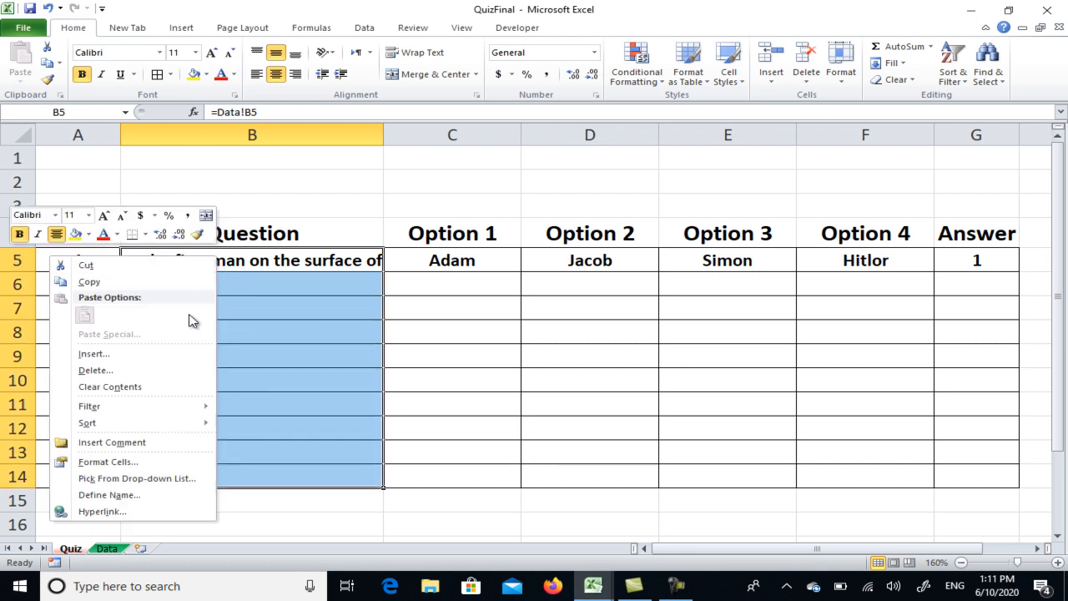
pyautogui.click(117, 464)
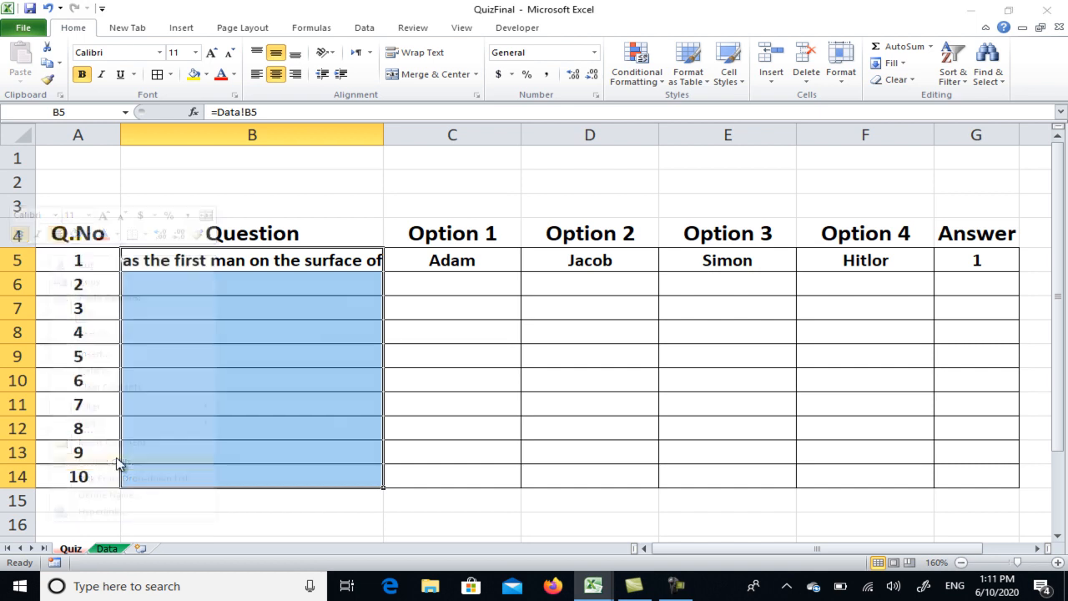
pyautogui.click(118, 338)
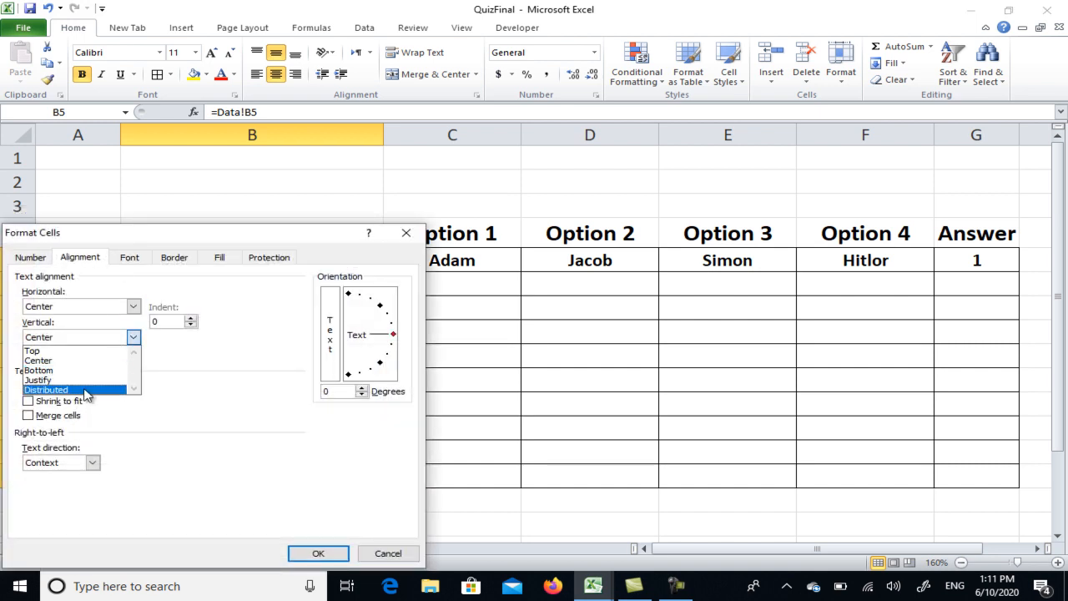
pyautogui.click(76, 390)
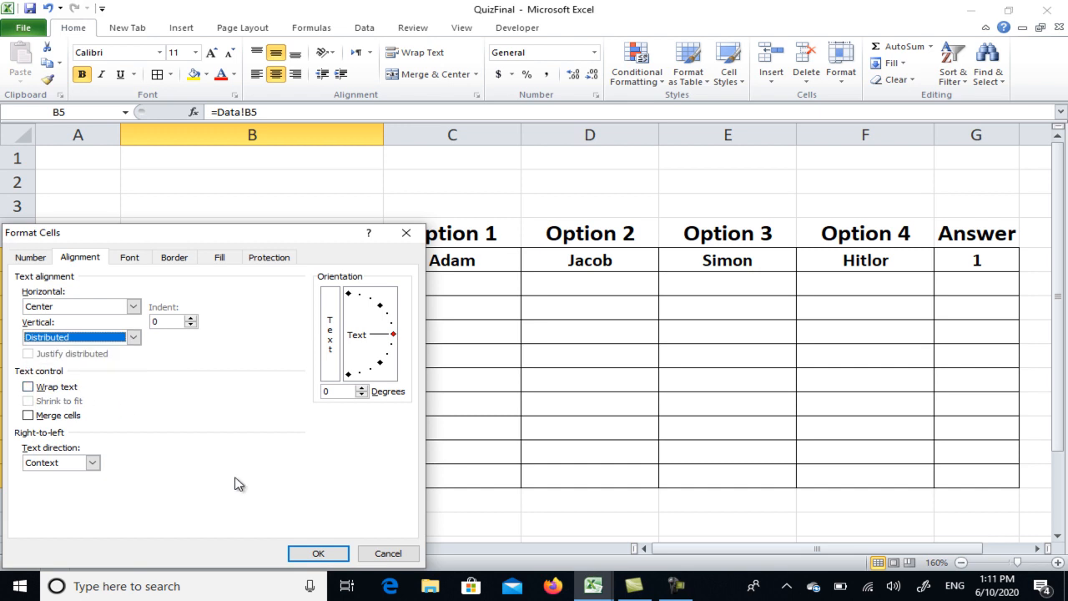
pyautogui.click(338, 554)
pyautogui.click(333, 330)
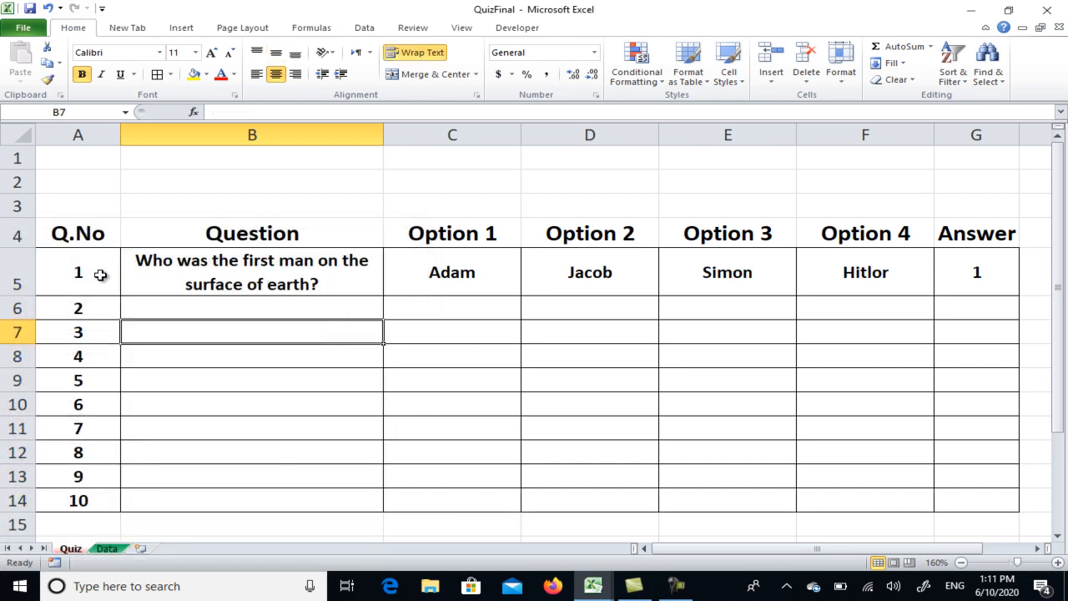
# - Fill the linked formulas in A5:F5 down to row 14 and check the resulting question list
pyautogui.moveTo(100, 275); pyautogui.dragTo(881, 272)
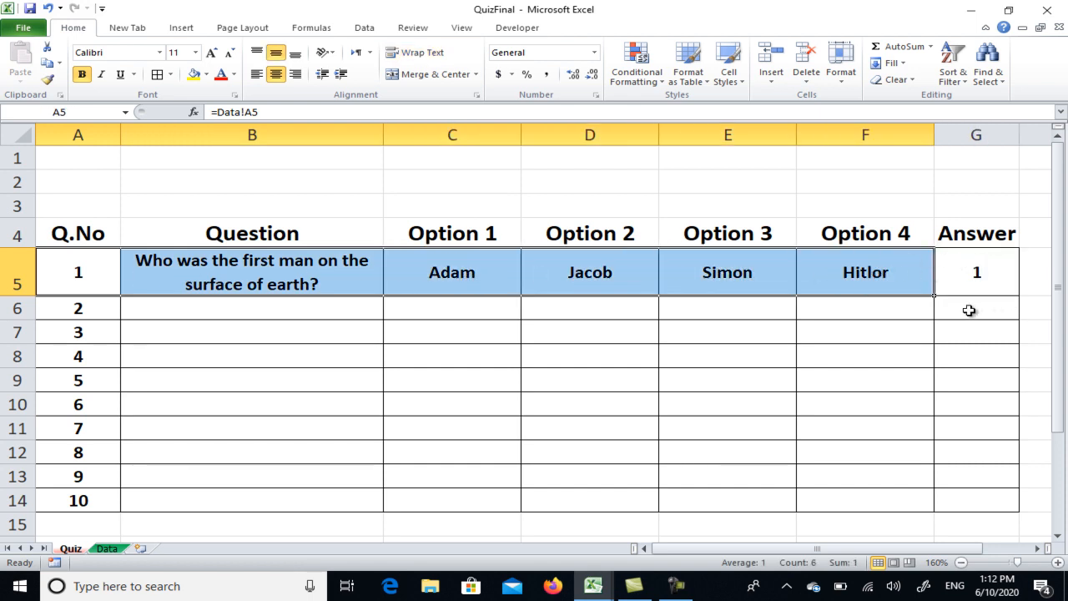
pyautogui.moveTo(935, 296); pyautogui.dragTo(919, 505)
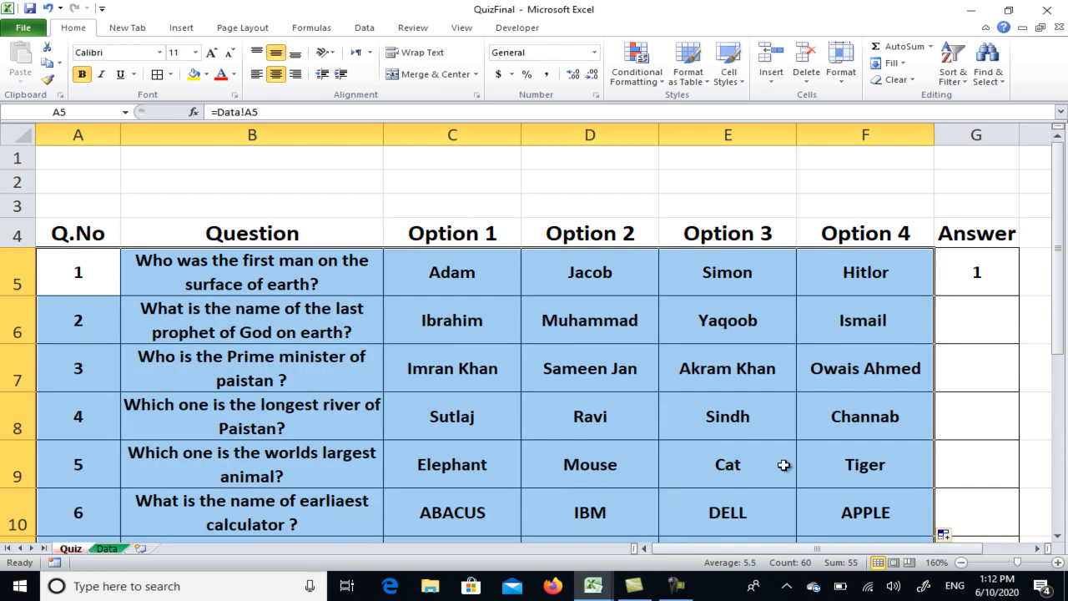
pyautogui.scroll(-3, 458, 395)
pyautogui.click(448, 448)
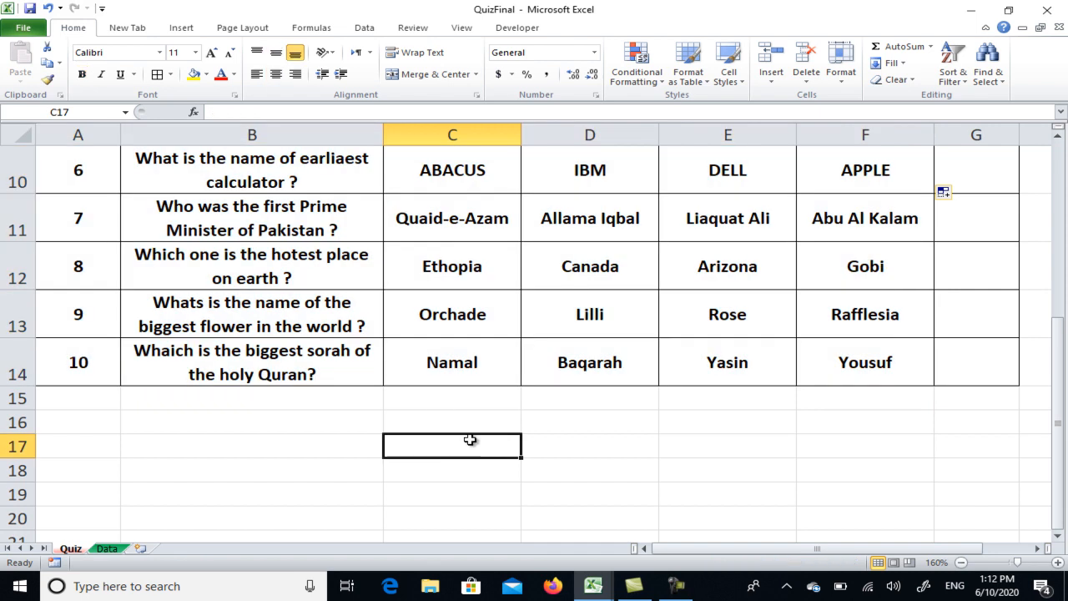
pyautogui.scroll(3, 467, 442)
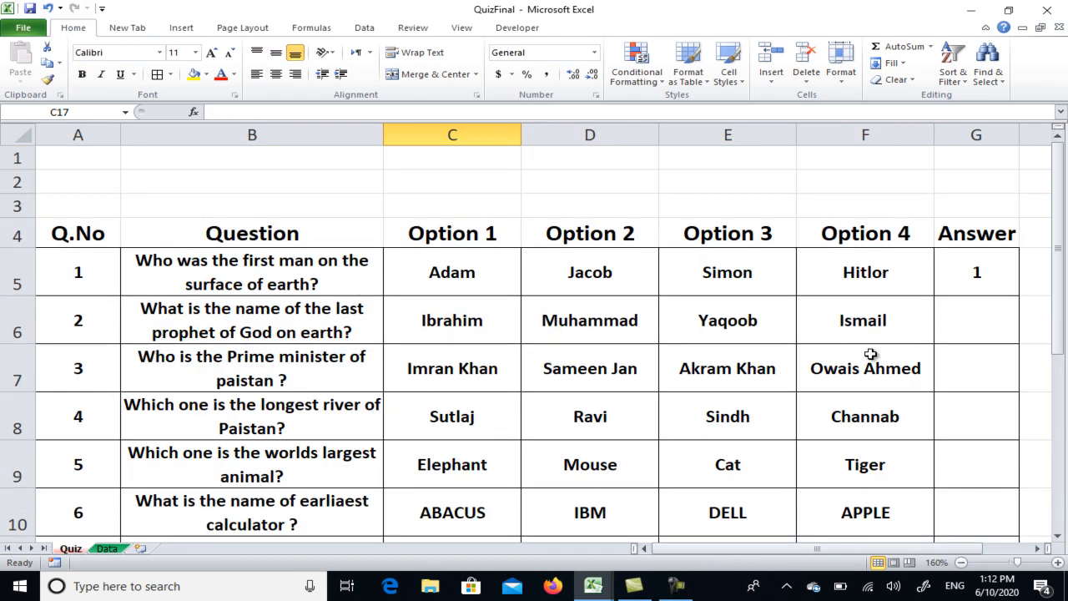
pyautogui.click(965, 321)
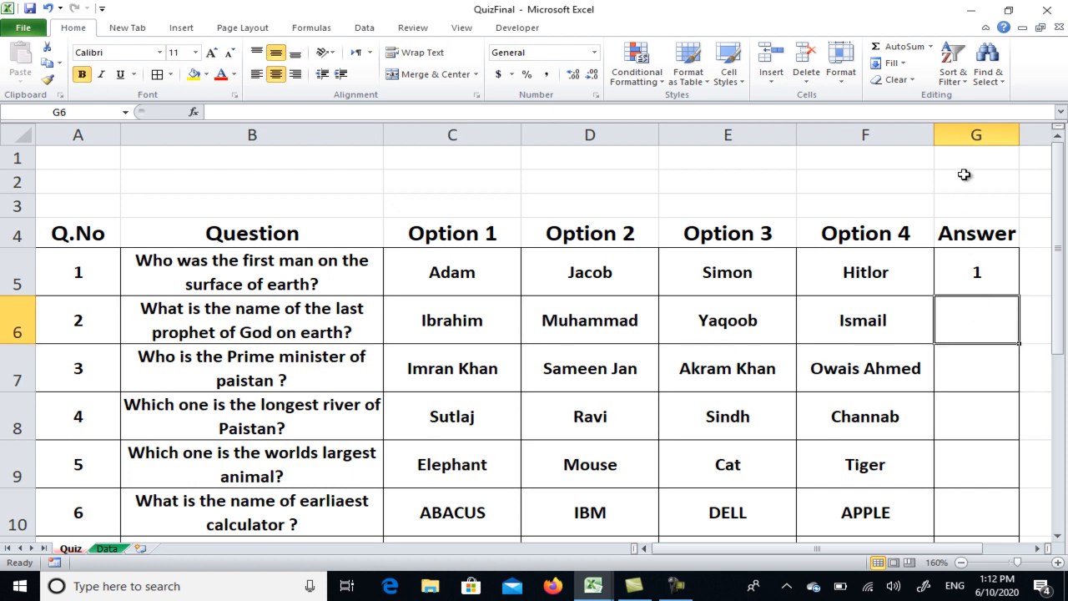
pyautogui.click(981, 272)
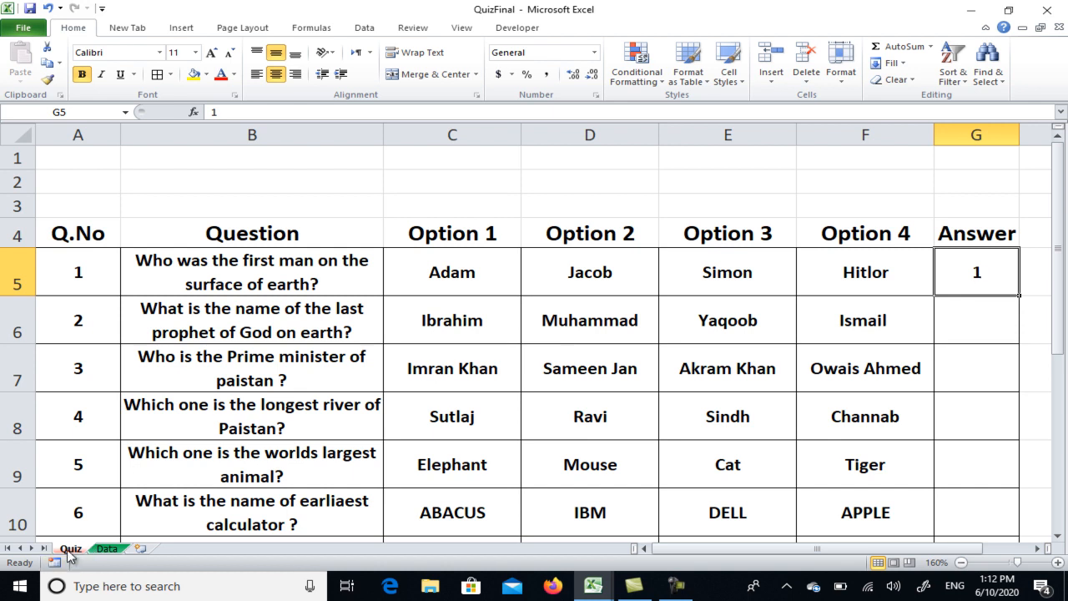
# - On the Data sheet, link the first Answer cell H5 to the quiz answer with the formula =Quiz!G5
pyautogui.click(113, 547)
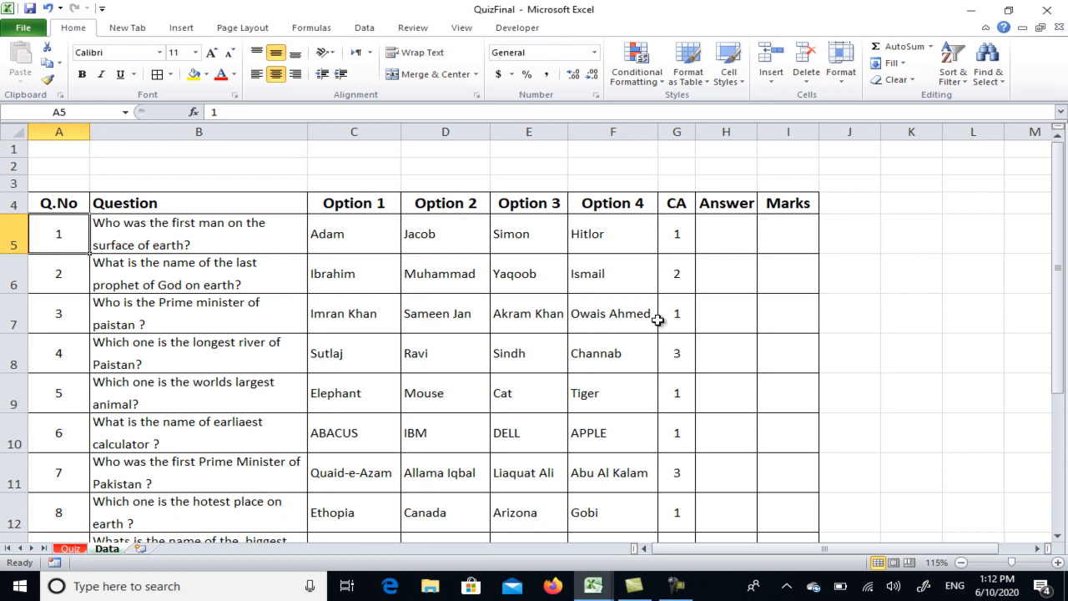
pyautogui.click(722, 228)
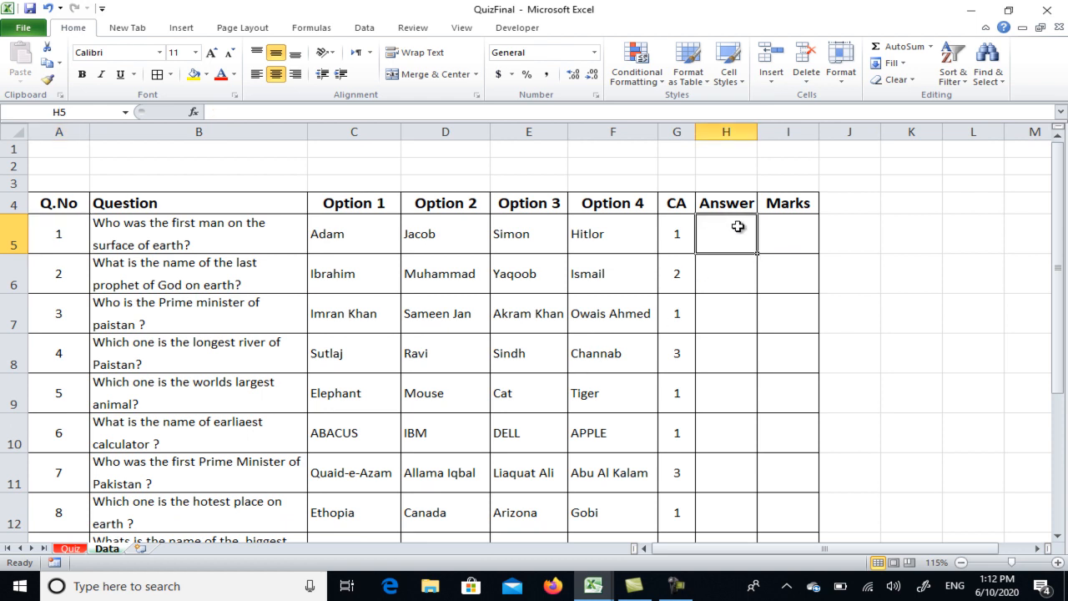
pyautogui.write('=Quiz')
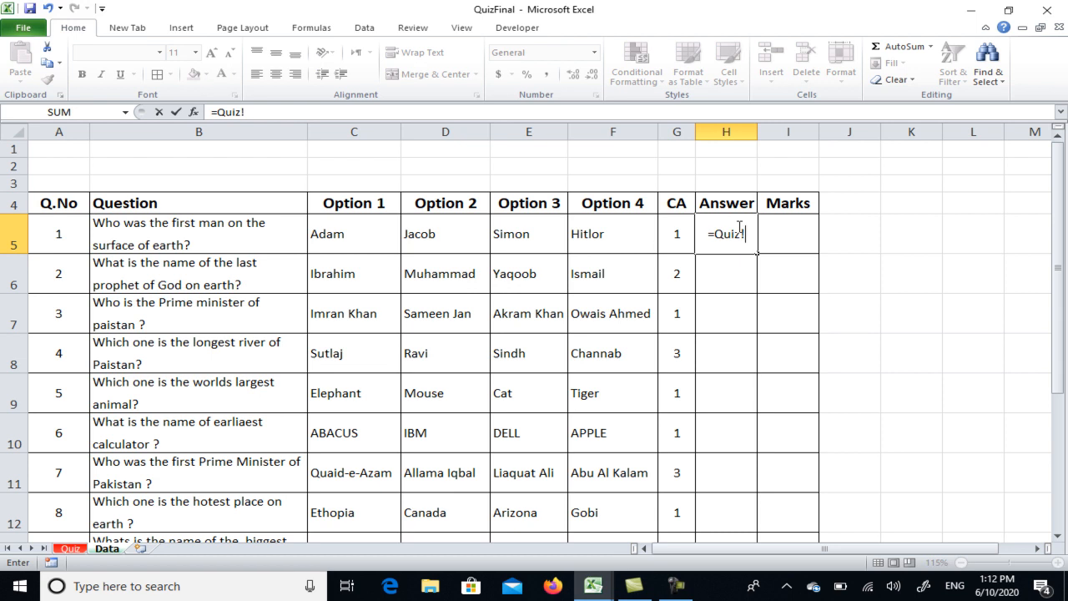
pyautogui.write('!G5')
pyautogui.press('Return')
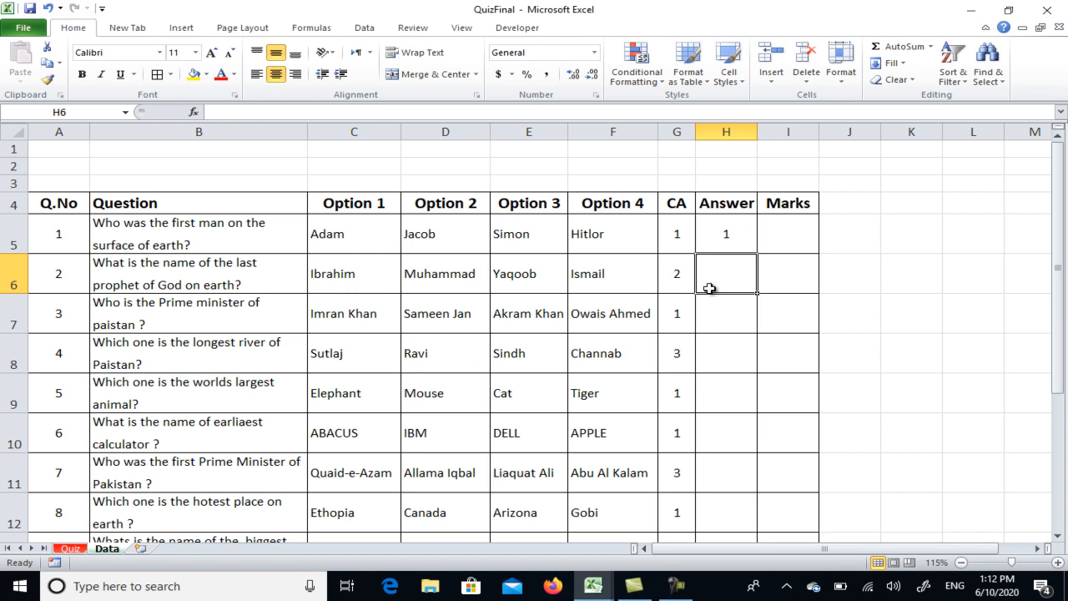
# - Fill the linked answer formula in H5 down the Answer column to row 14
pyautogui.click(733, 235)
pyautogui.moveTo(759, 254); pyautogui.dragTo(760, 498)
pyautogui.scroll(2, 751, 329)
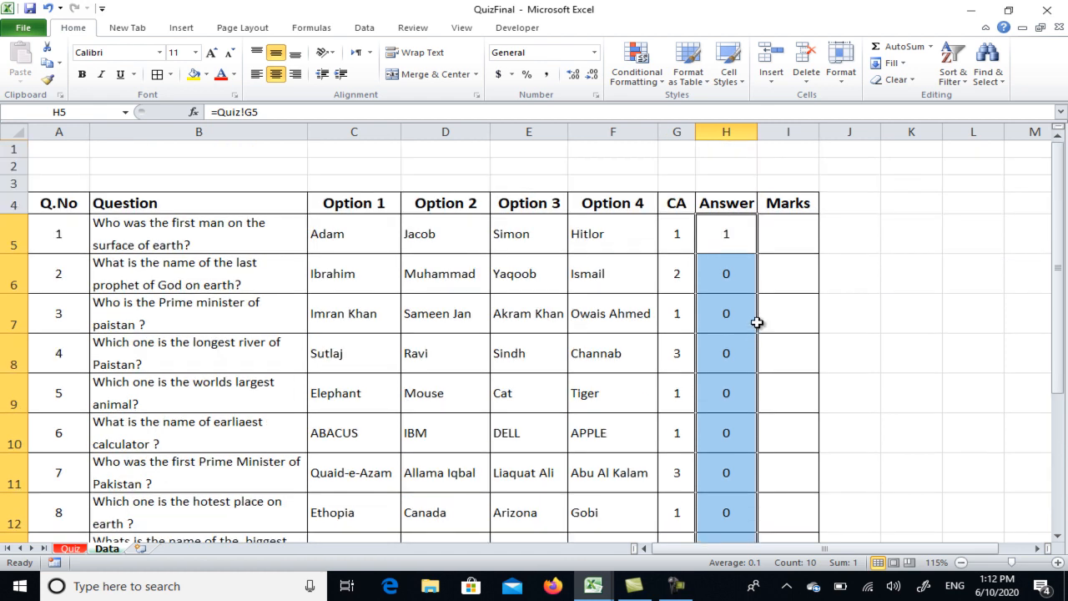
pyautogui.click(800, 243)
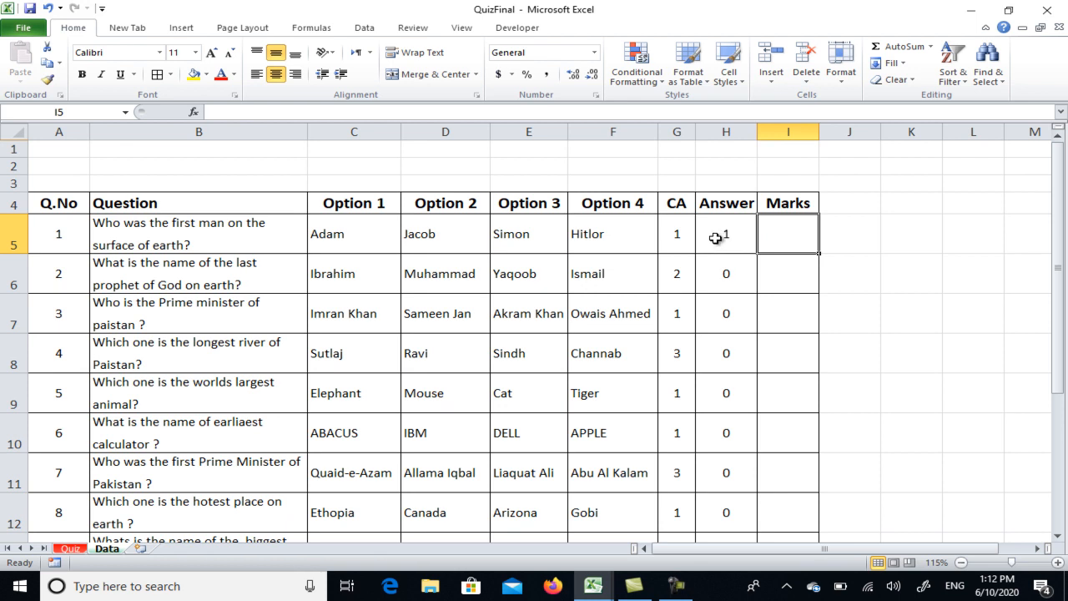
pyautogui.click(676, 241)
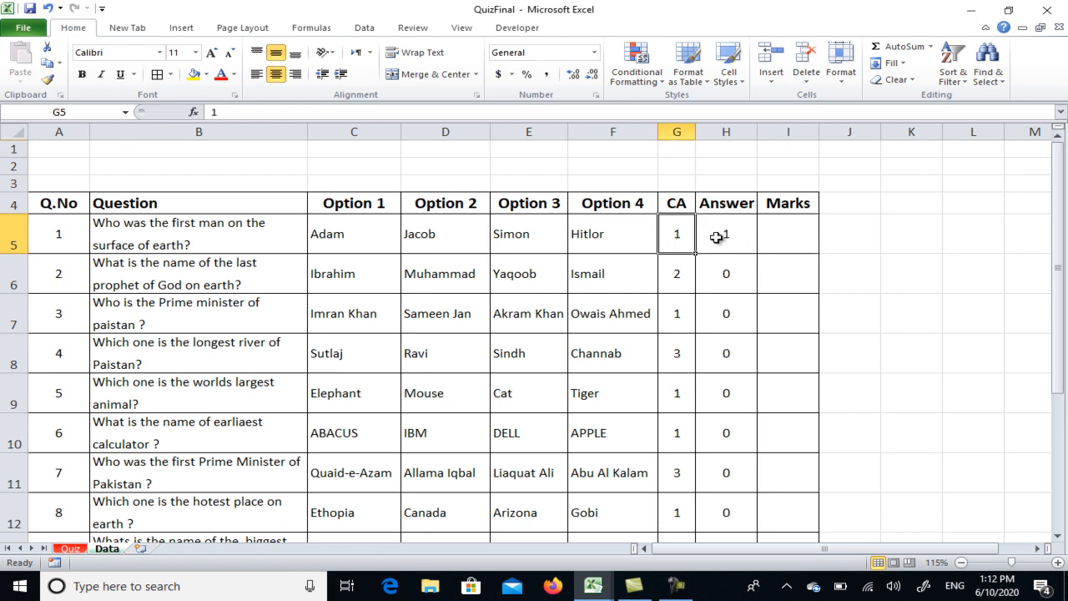
pyautogui.click(716, 237)
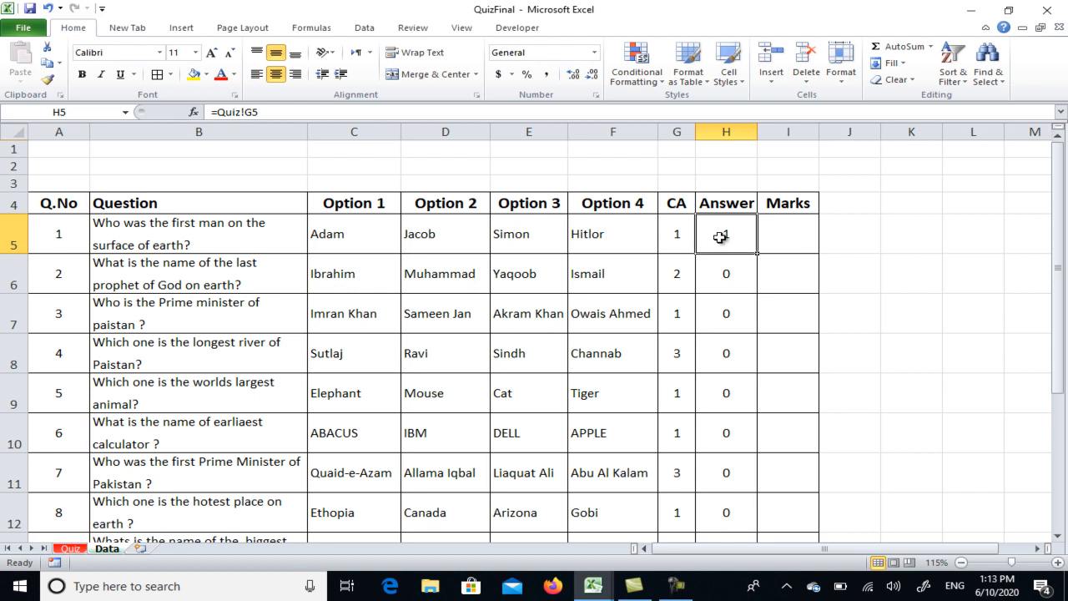
pyautogui.click(785, 234)
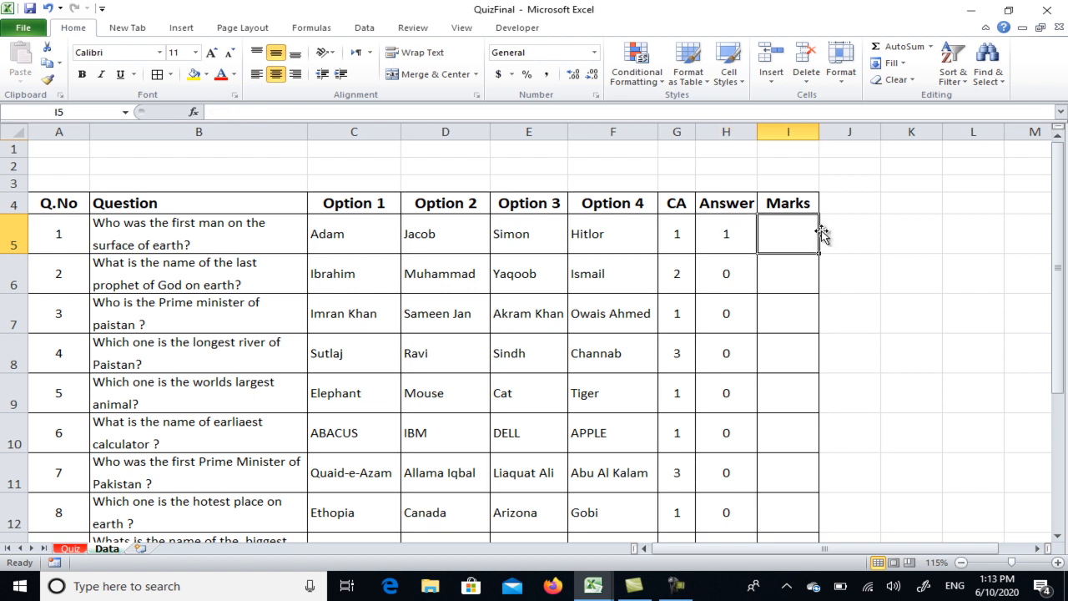
pyautogui.doubleClick(797, 232)
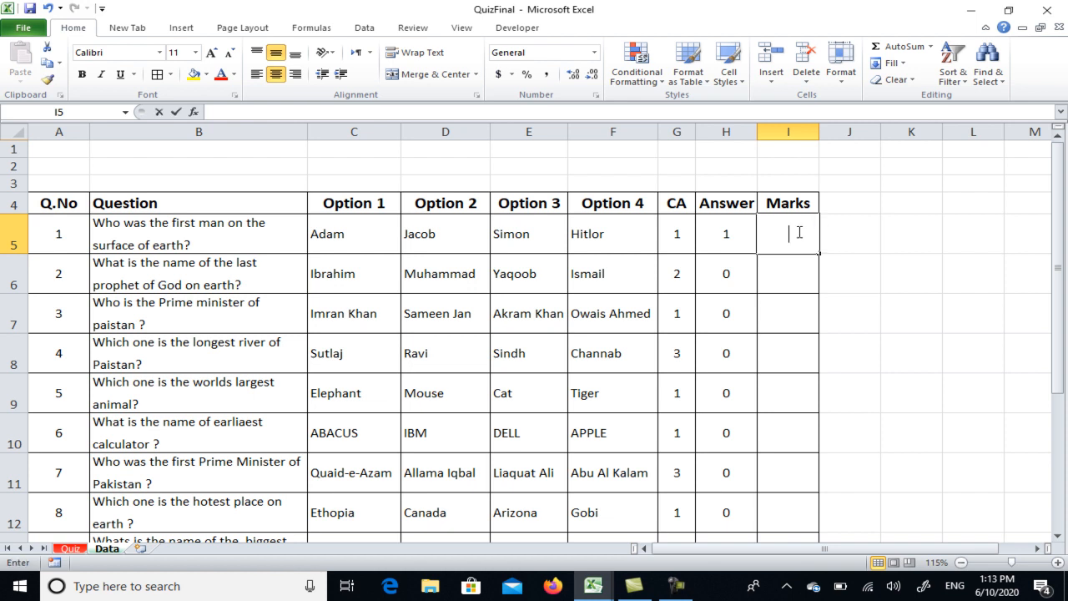
pyautogui.click(913, 275)
# - Enter the formula =IF(G5=H5,1,0) in the first Marks cell I5 to award one mark for a correct answer
pyautogui.click(788, 234)
pyautogui.scroll(2, 794, 231)
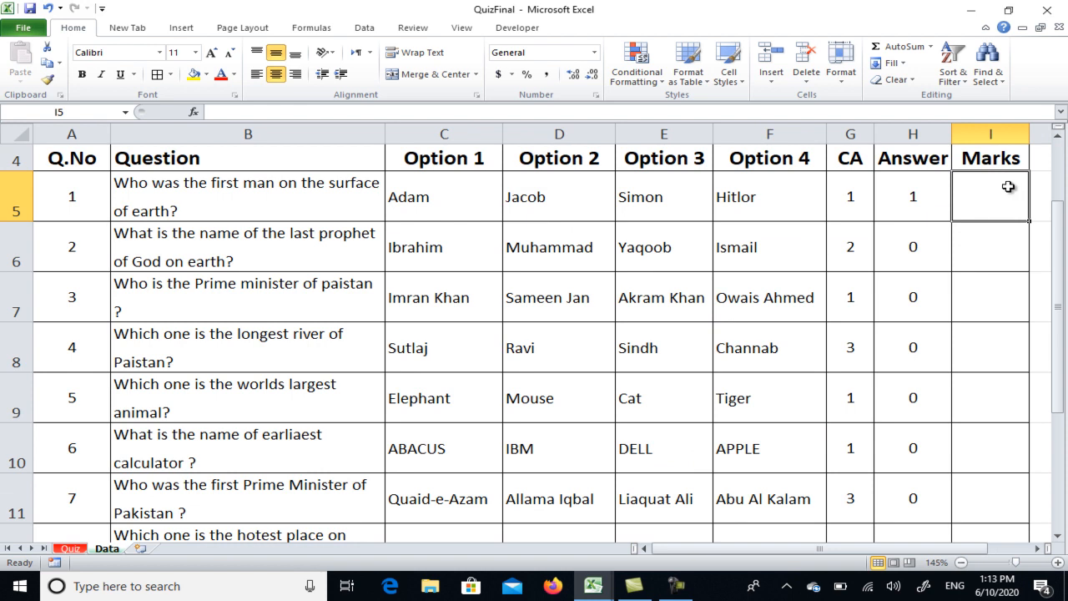
pyautogui.moveTo(808, 549); pyautogui.dragTo(846, 548)
pyautogui.doubleClick(906, 190)
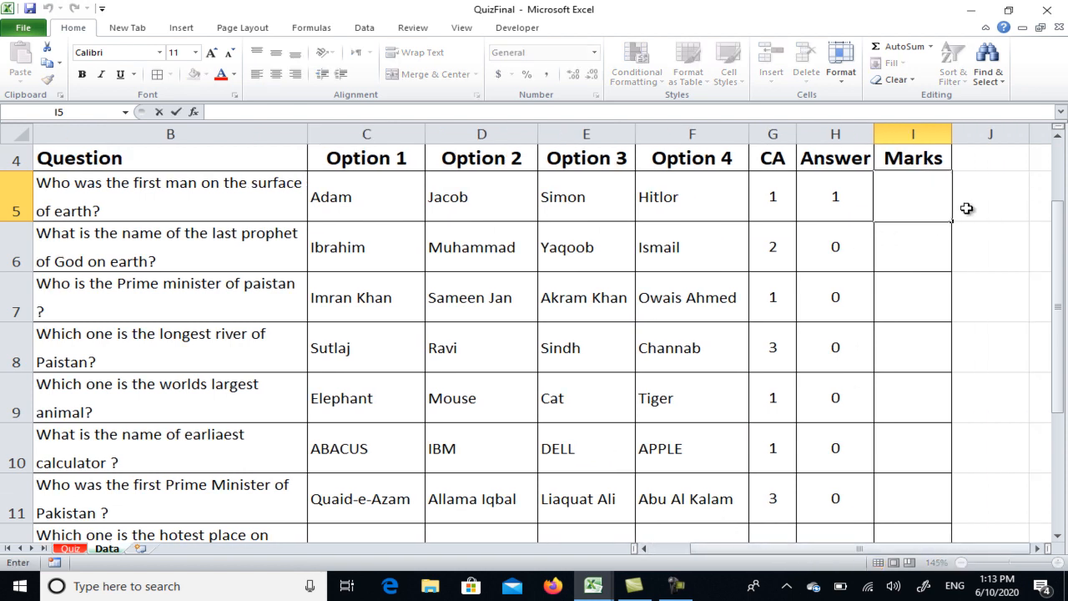
pyautogui.write('=if(')
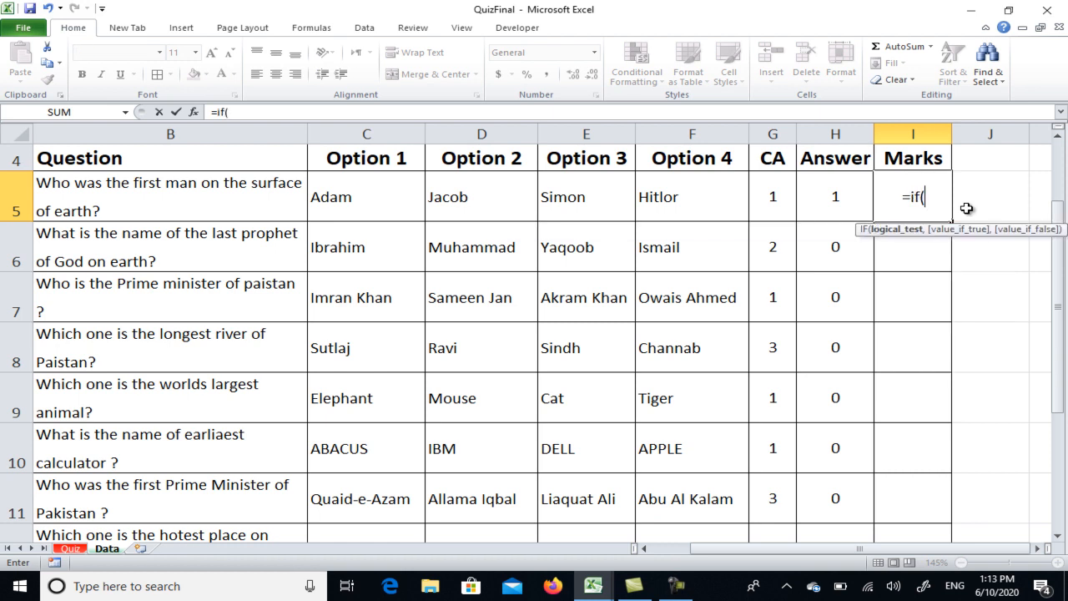
pyautogui.write('G5')
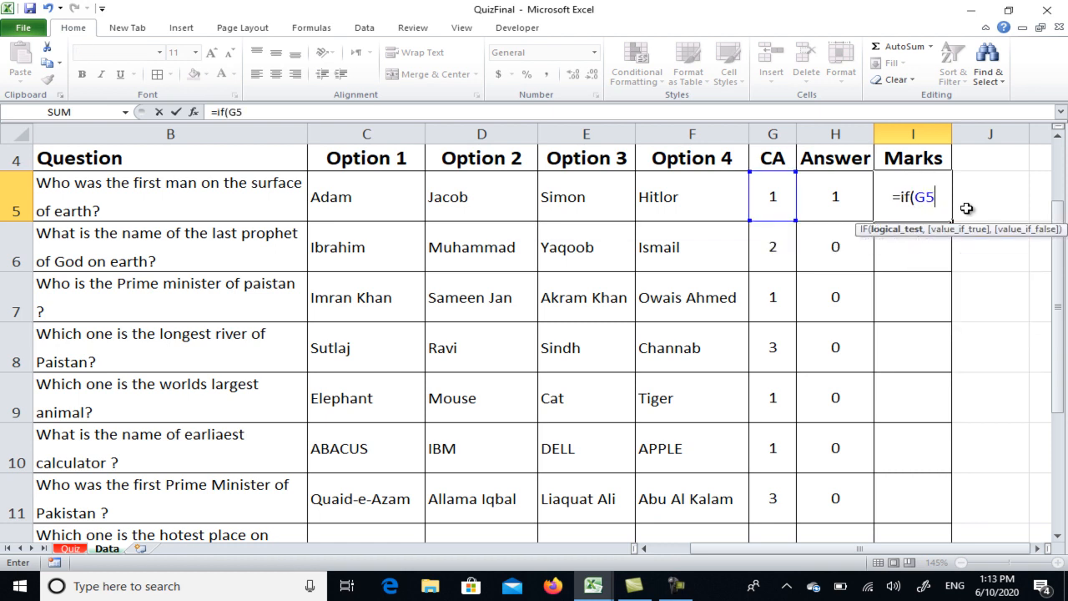
pyautogui.write('=H5')
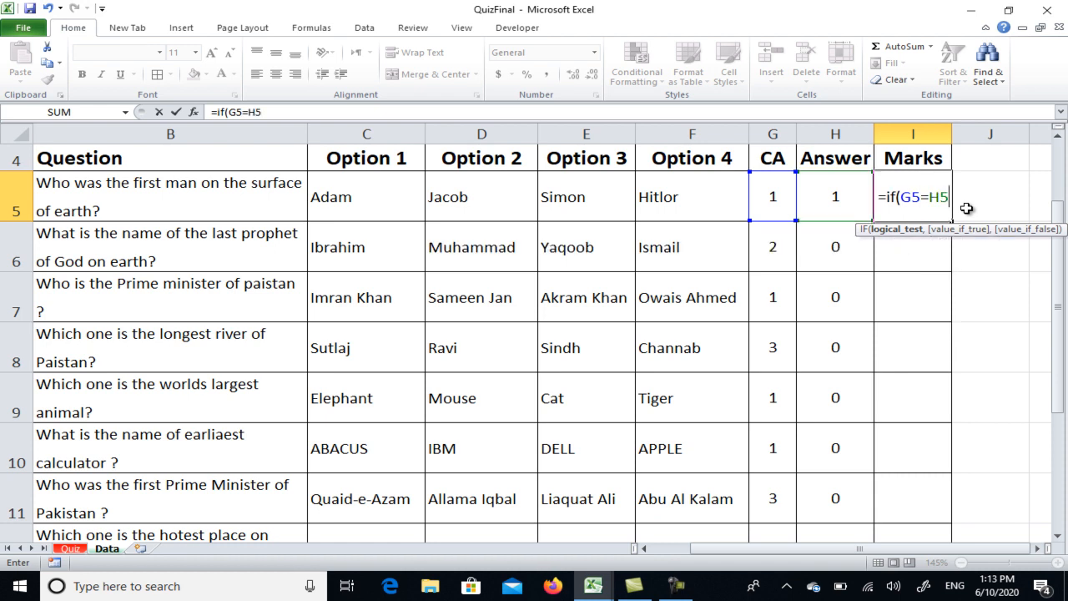
pyautogui.write(',')
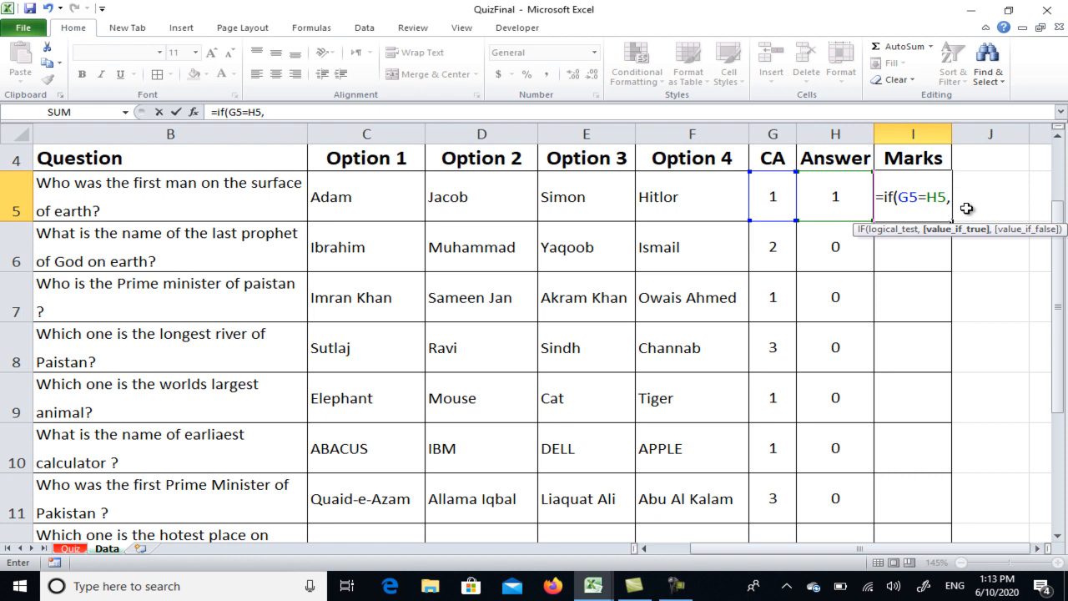
pyautogui.write('1,')
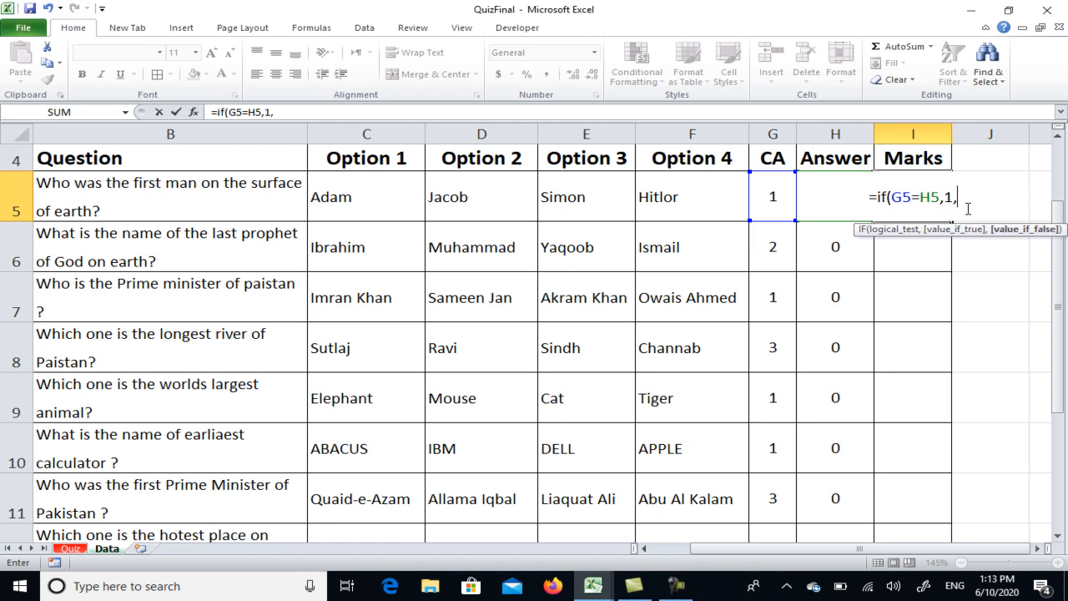
pyautogui.write('0)')
pyautogui.press('Return')
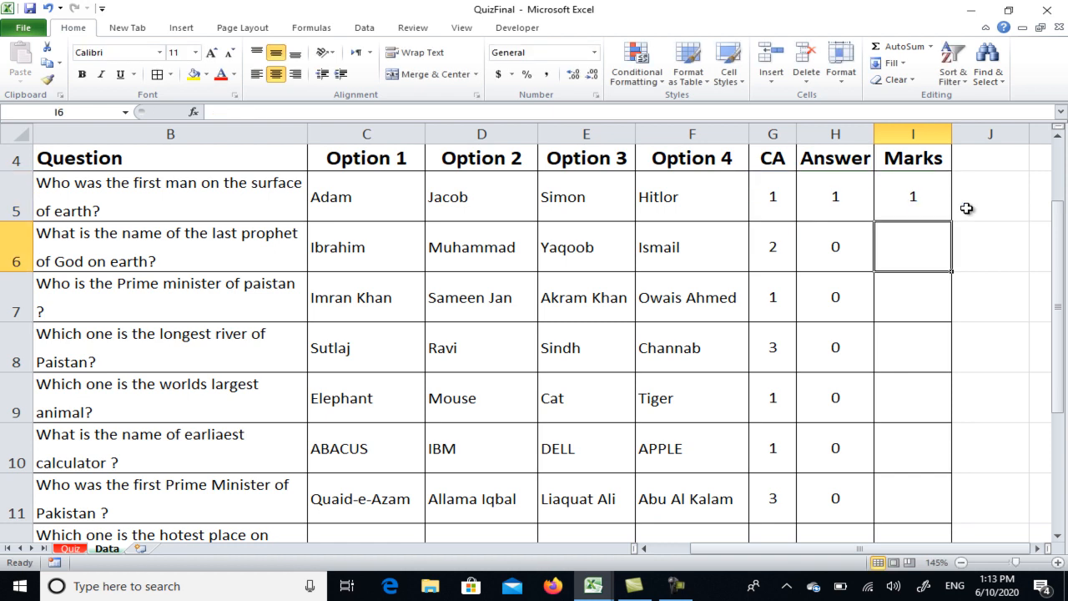
# - Fill the marks formula in I5 down the Marks column to row 14
pyautogui.click(917, 199)
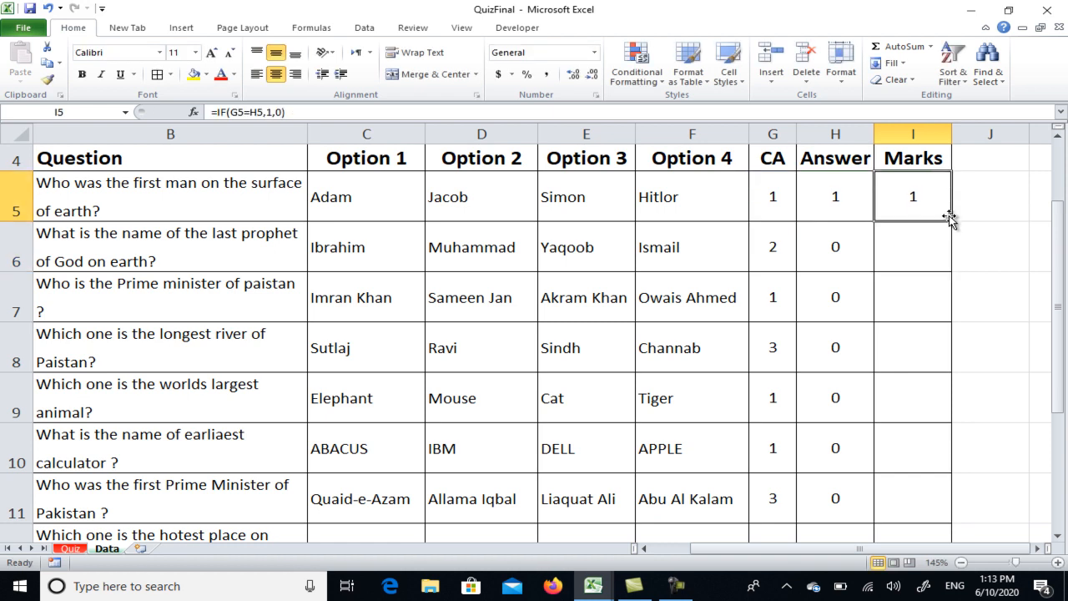
pyautogui.moveTo(955, 221); pyautogui.dragTo(967, 536)
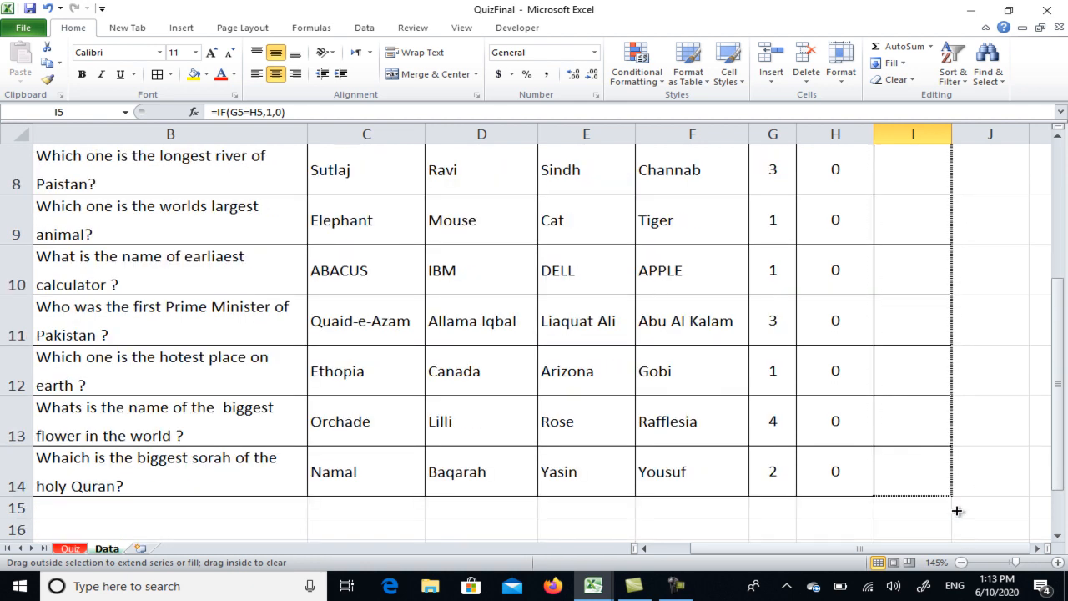
pyautogui.moveTo(947, 484); pyautogui.dragTo(951, 487)
pyautogui.scroll(3, 982, 436)
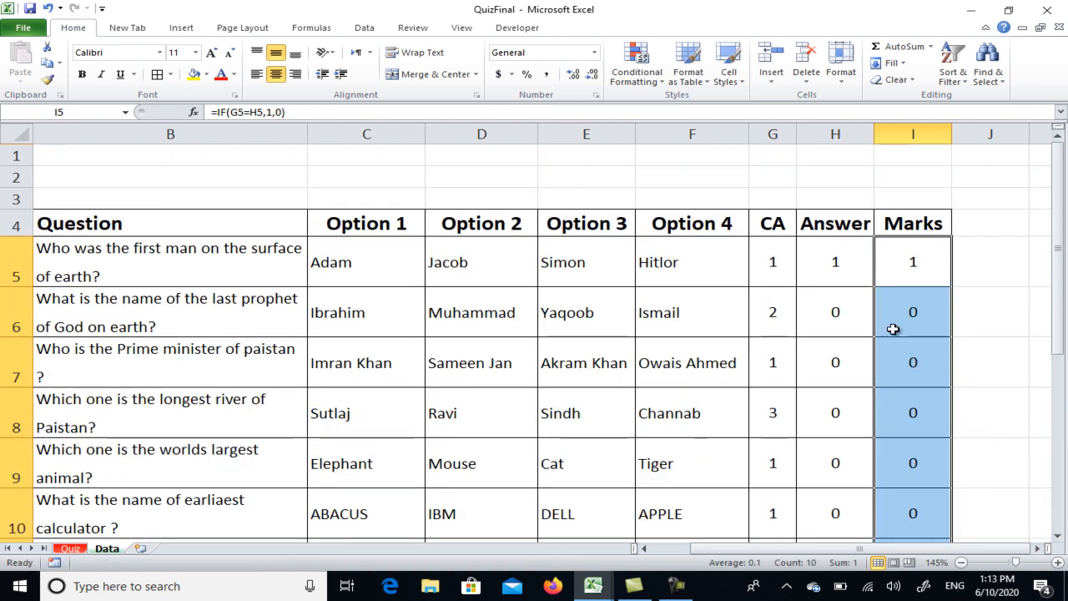
pyautogui.click(611, 389)
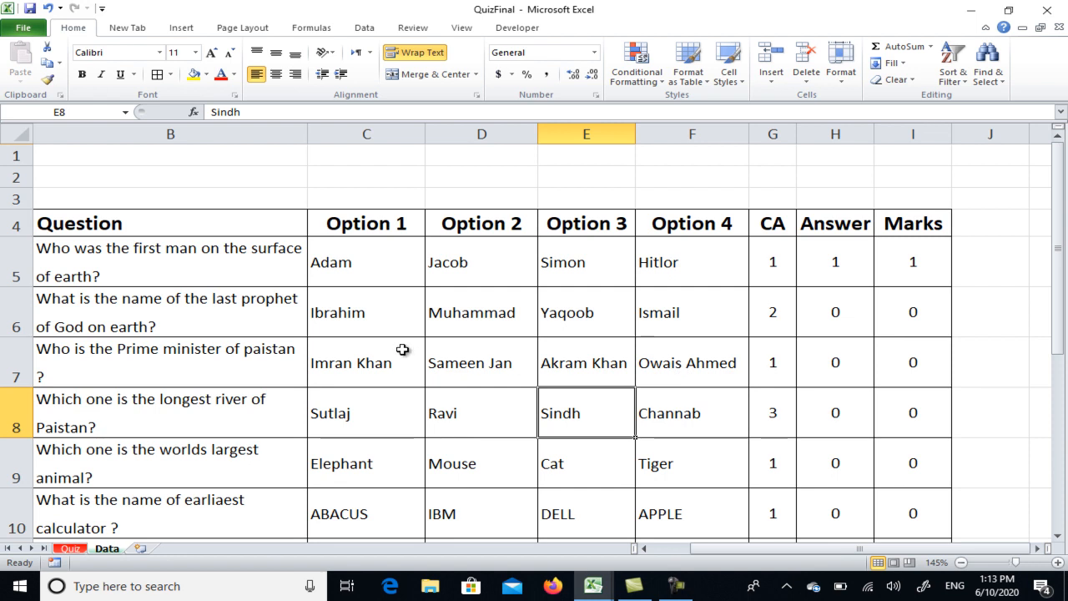
# - Enter 2 as the answer to question 2 in G6 of the Quiz sheet and check its mark on the Data sheet
pyautogui.click(82, 550)
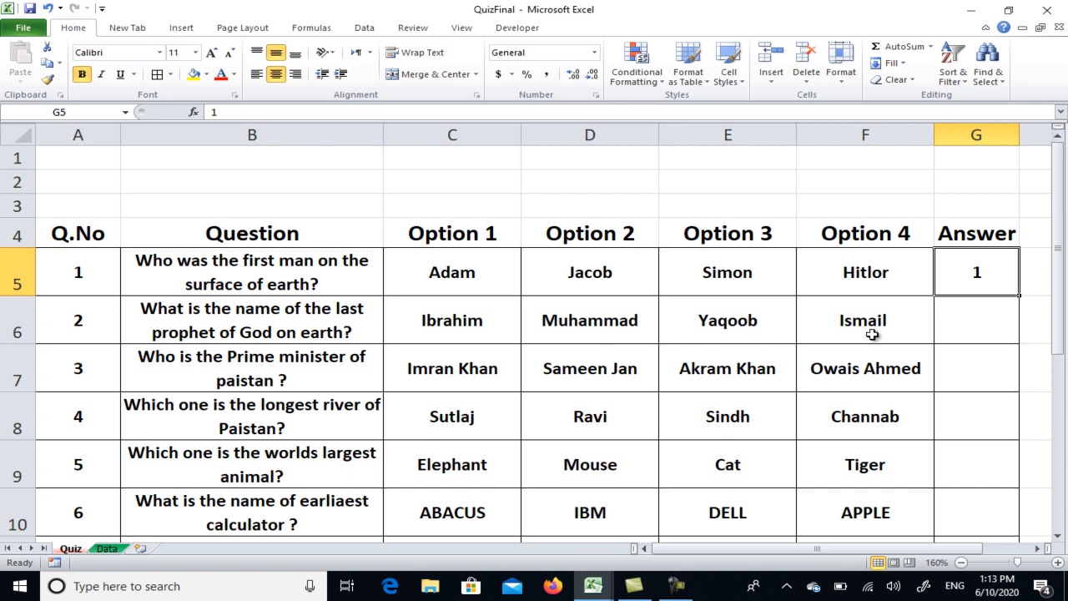
pyautogui.click(978, 334)
pyautogui.write('2')
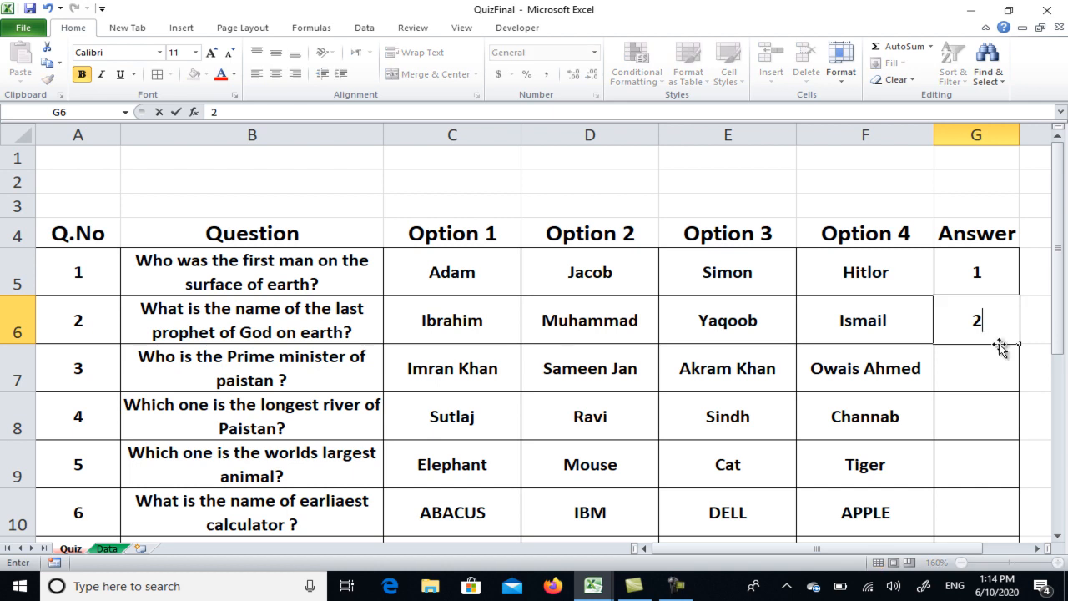
pyautogui.press('Return')
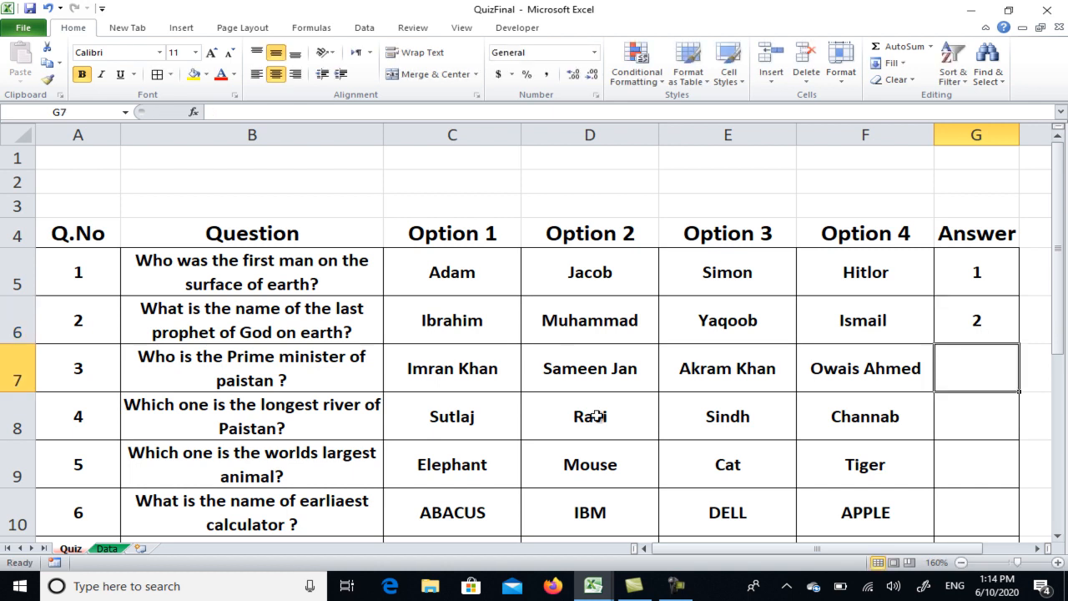
pyautogui.click(107, 548)
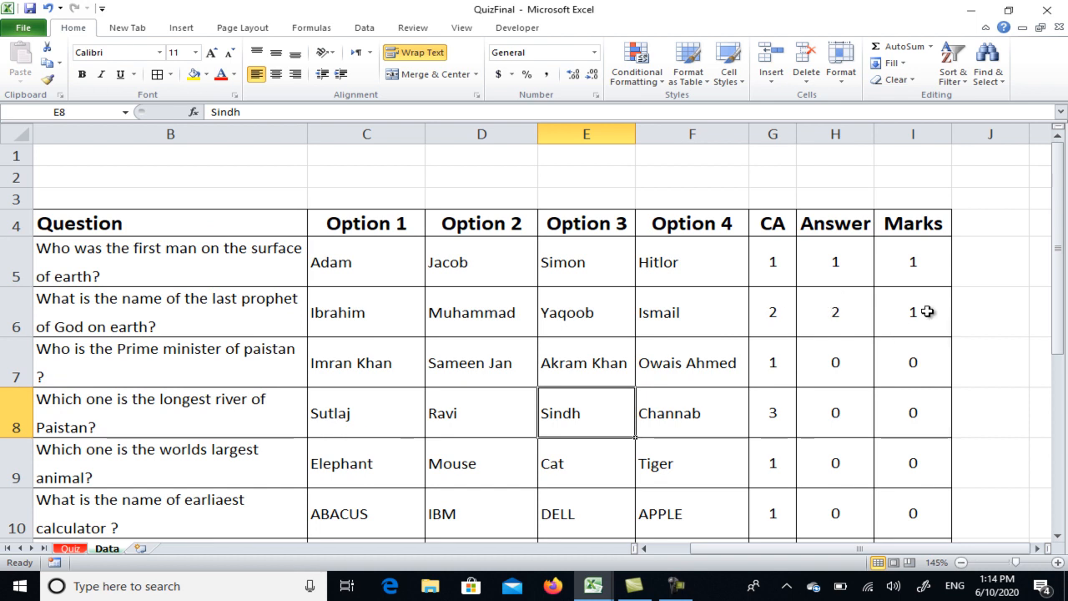
# - On the Quiz sheet, answer questions 3, 4 and 5 with 1, 3 and 2 in cells G7:G9
pyautogui.click(71, 548)
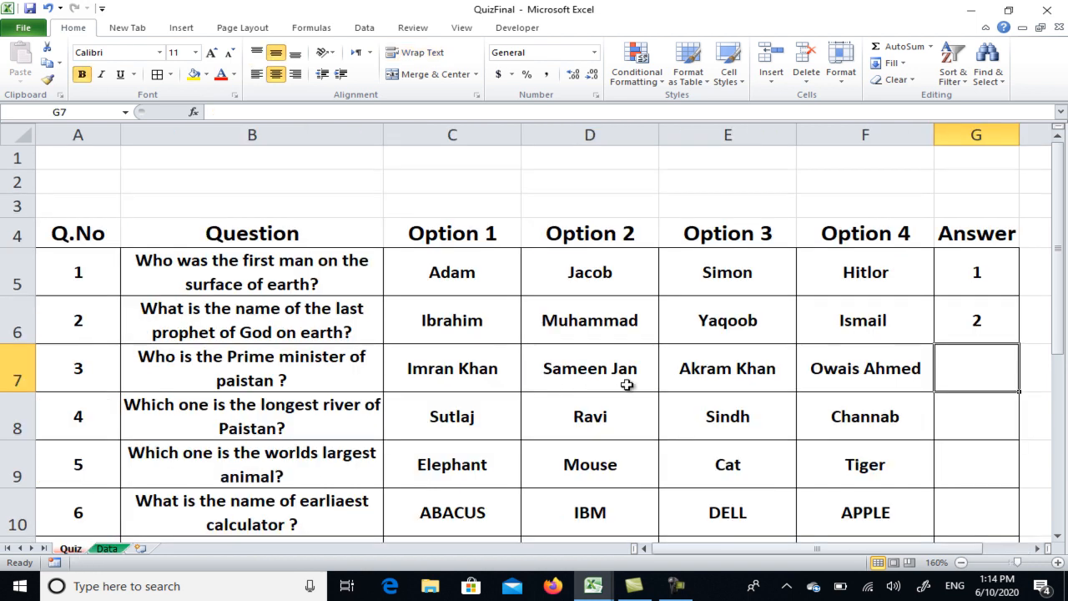
pyautogui.scroll(-3, 949, 388)
pyautogui.scroll(3, 947, 323)
pyautogui.write('1')
pyautogui.press('Return')
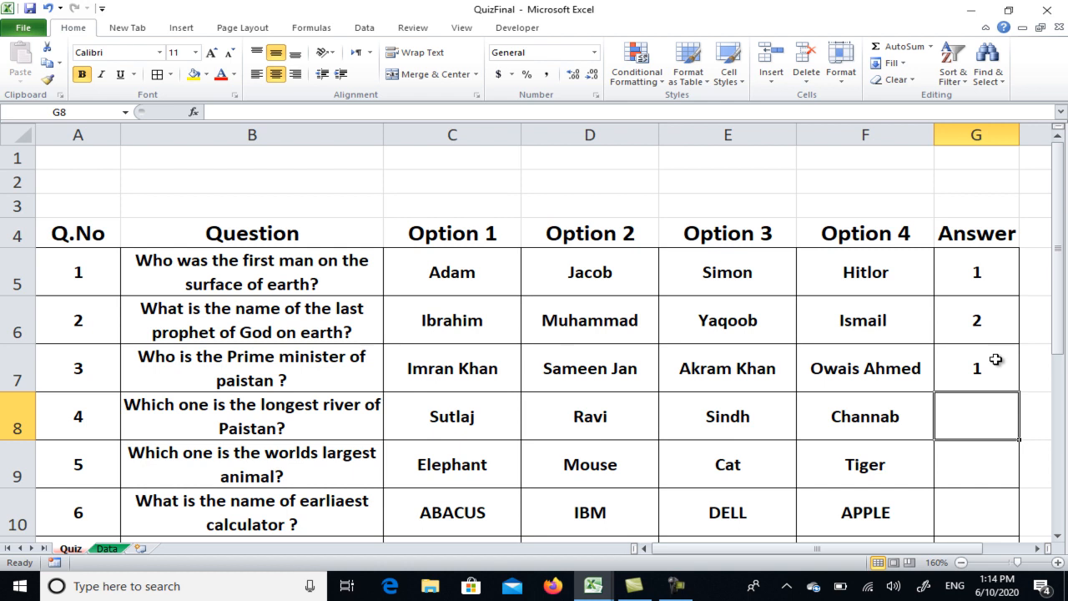
pyautogui.write('3')
pyautogui.press('Return')
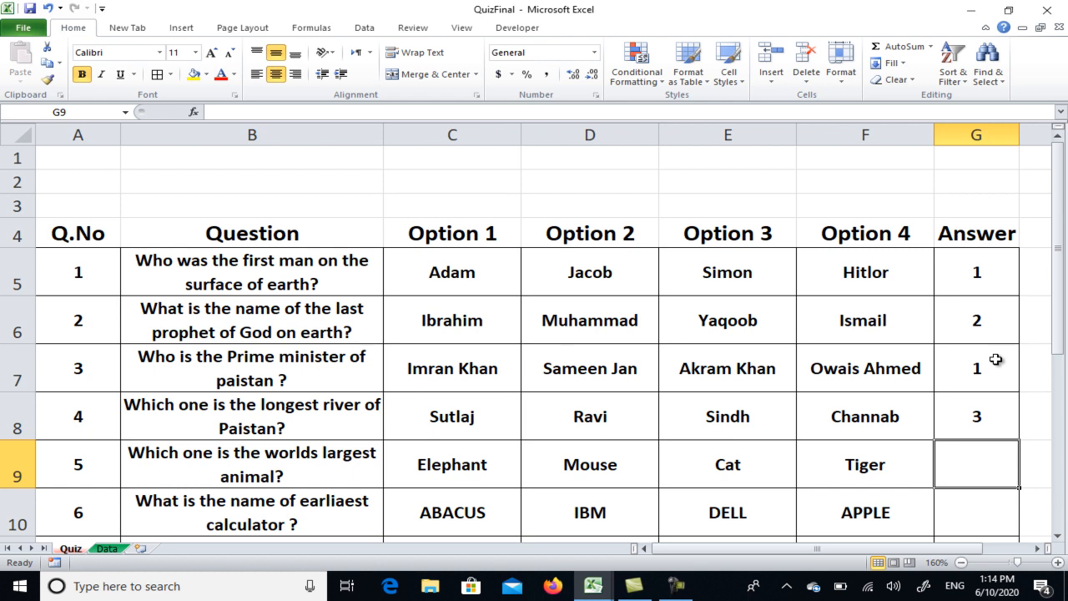
pyautogui.write('2')
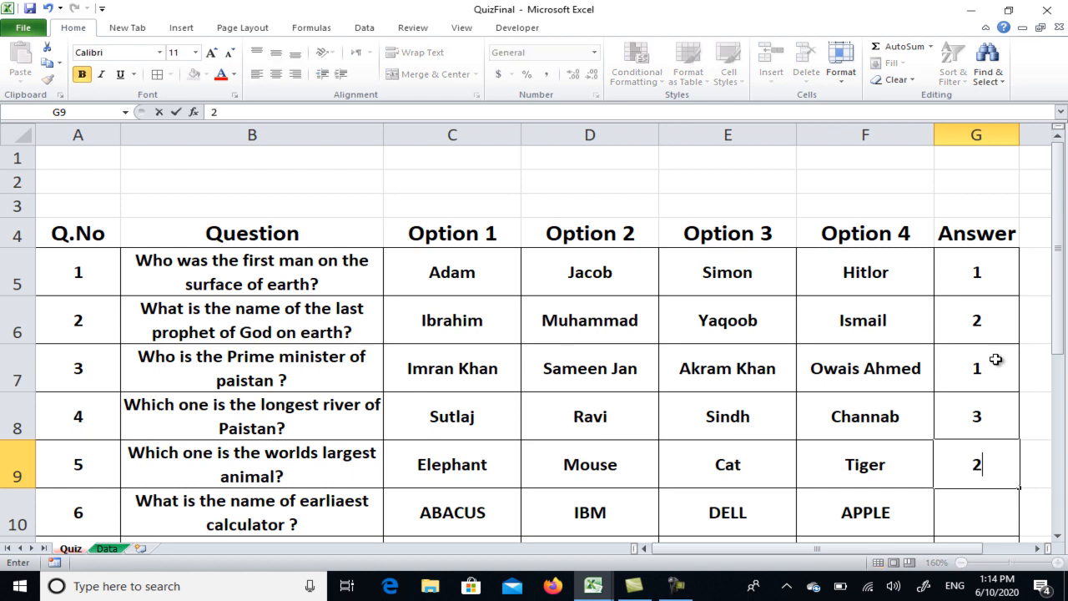
pyautogui.press('Return')
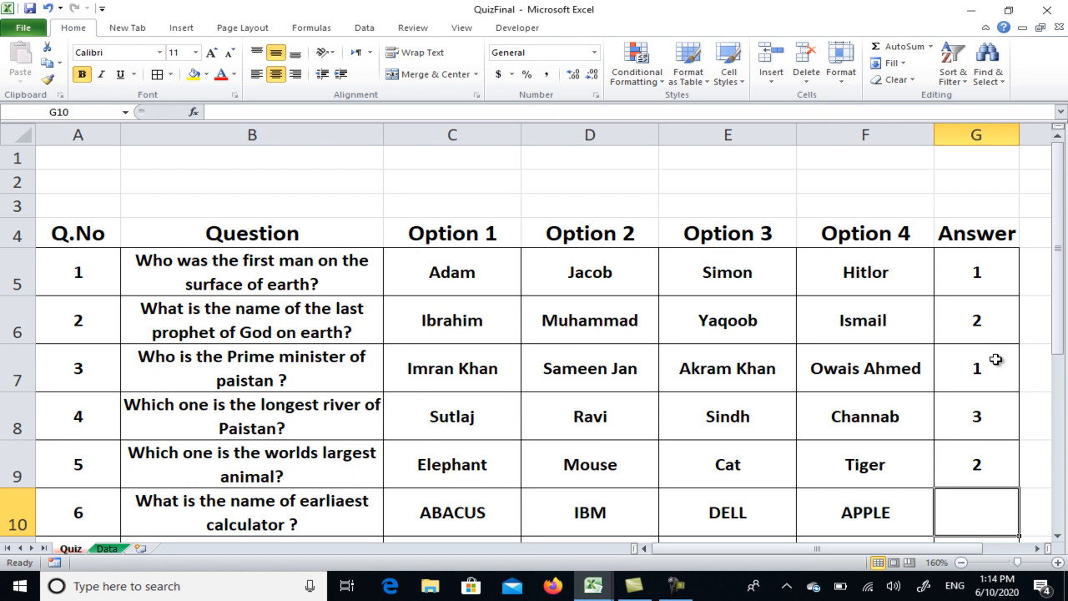
# - Answer questions 6 and 7 with 4 and 3 in cells G10 and G11
pyautogui.press('Return')
pyautogui.press('Up')
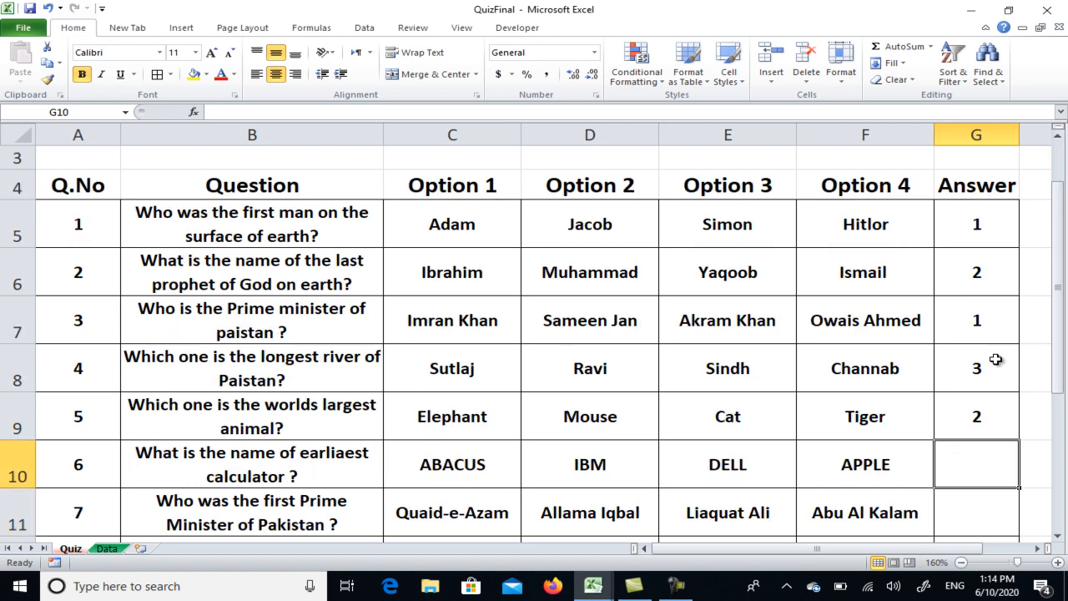
pyautogui.write('4')
pyautogui.press('Return')
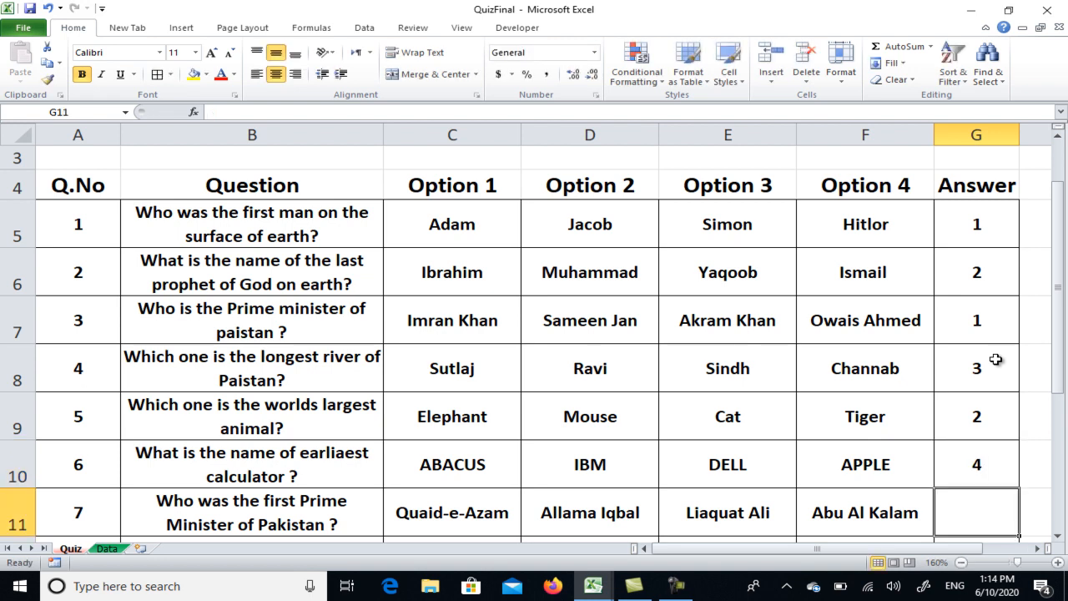
pyautogui.press('Down')
pyautogui.press('Up')
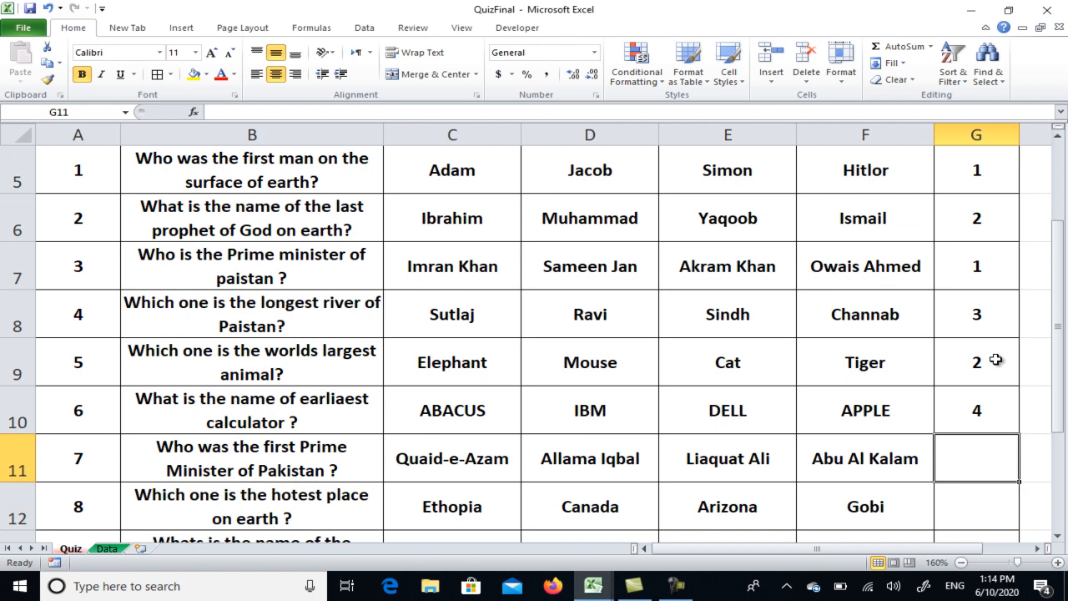
pyautogui.write('3')
pyautogui.press('Return')
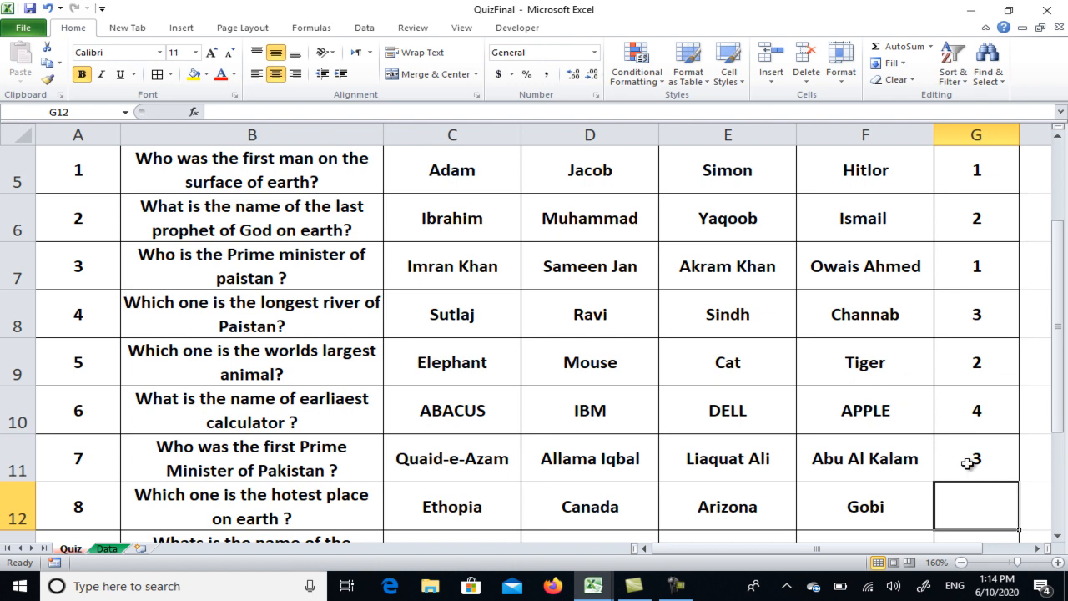
# - Answer questions 8, 9 and 10 with 1, 4 and 2 in cells G12:G14 of the Quiz sheet
pyautogui.write('1')
pyautogui.scroll(-3, 880, 498)
pyautogui.scroll(3, 879, 494)
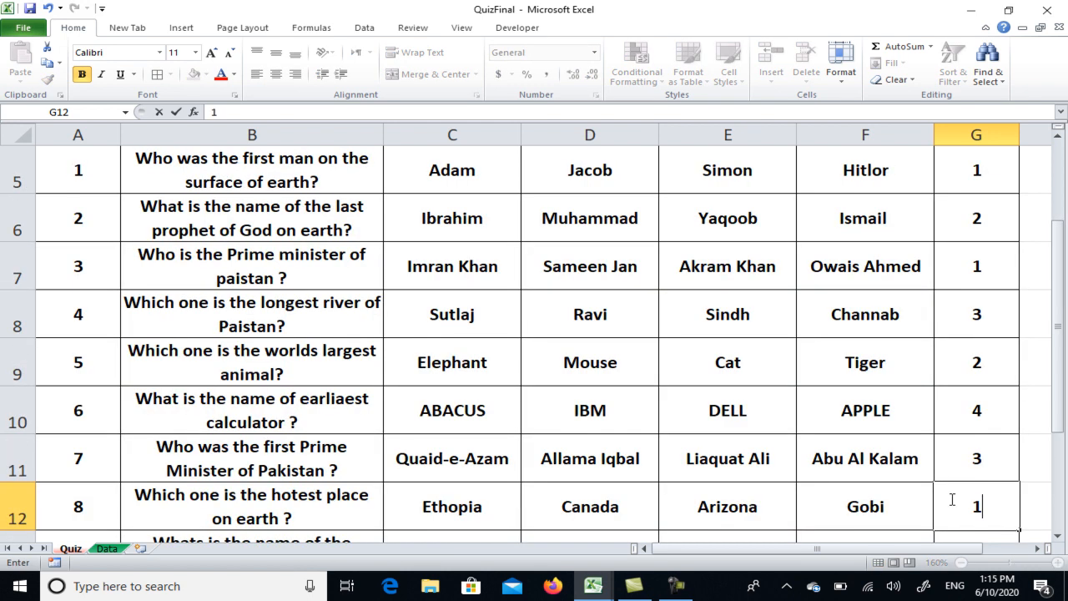
pyautogui.moveTo(1061, 424); pyautogui.dragTo(1060, 482)
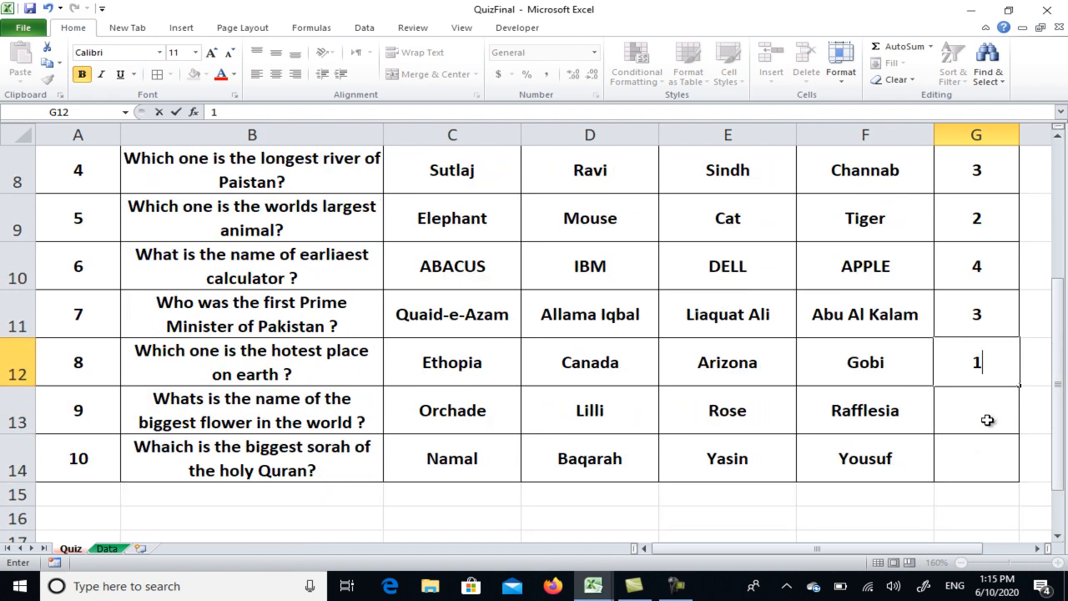
pyautogui.click(988, 418)
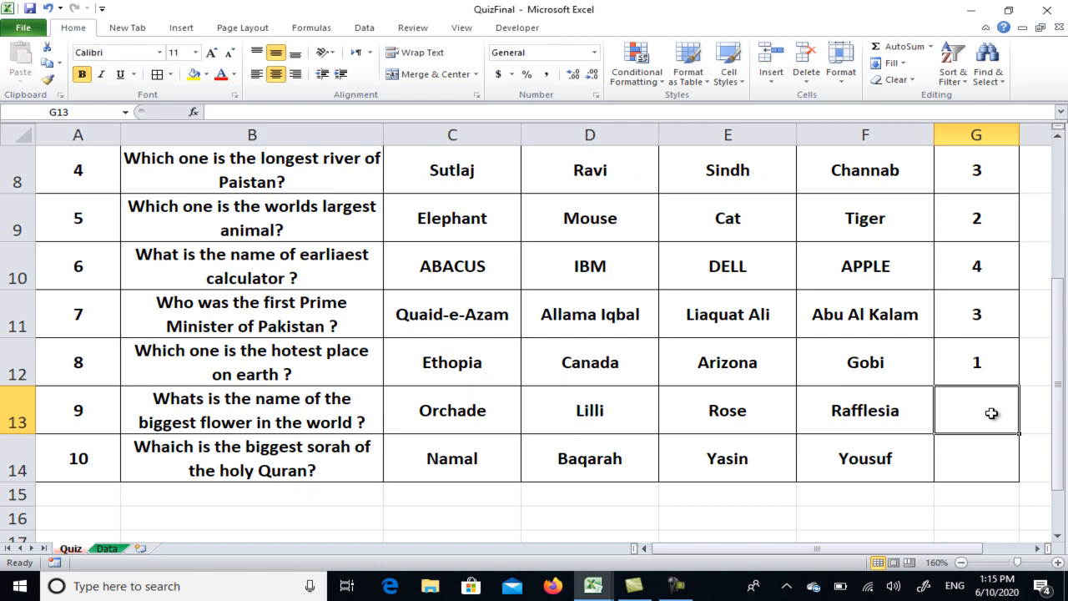
pyautogui.write('4')
pyautogui.press('Return')
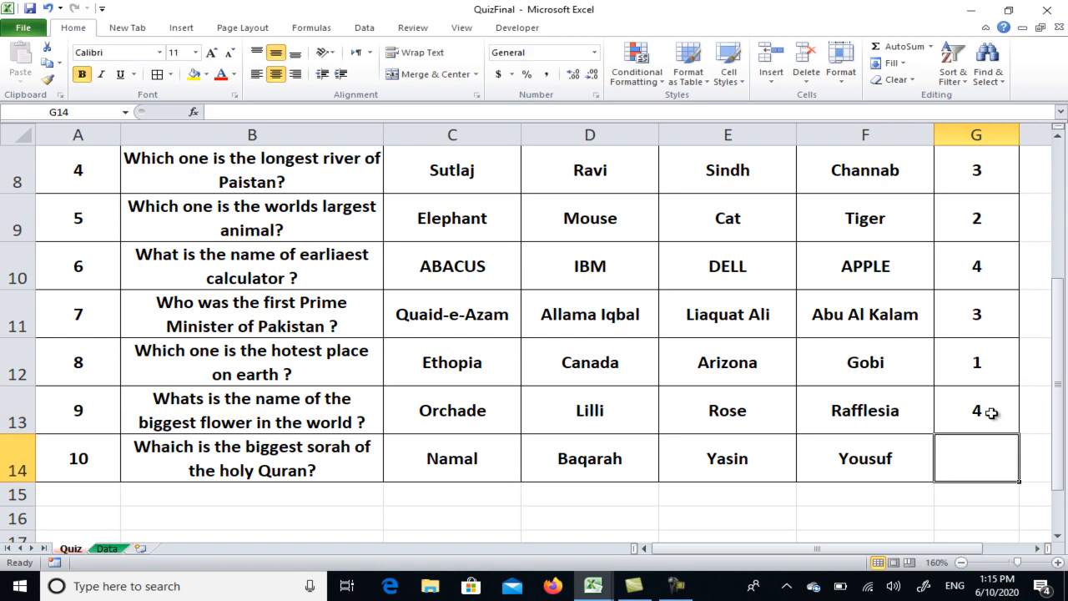
pyautogui.write('2')
pyautogui.press('Return')
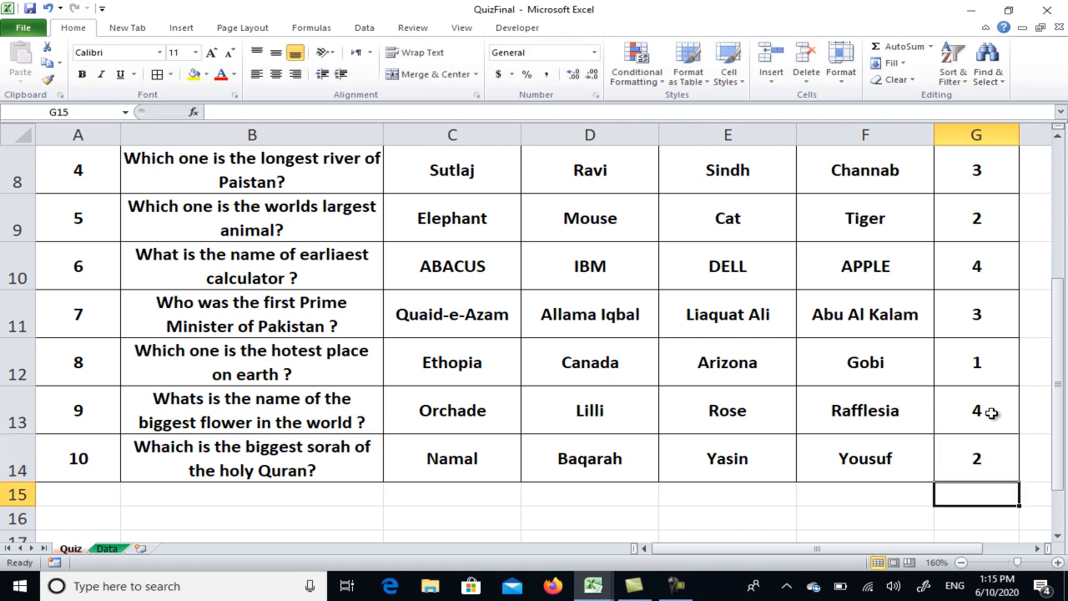
pyautogui.scroll(3, 873, 455)
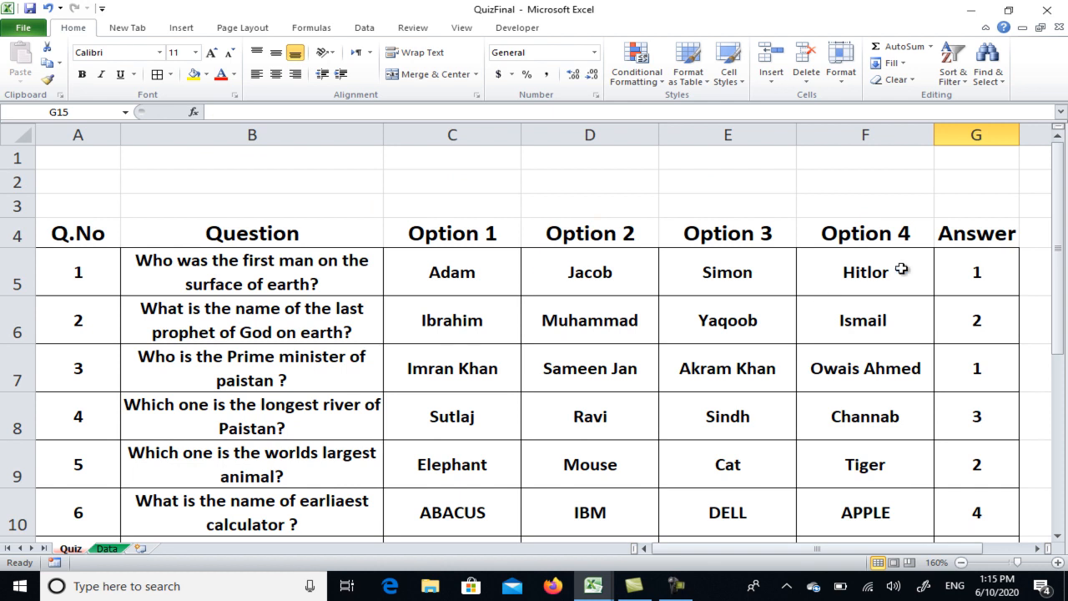
pyautogui.scroll(-3, 968, 469)
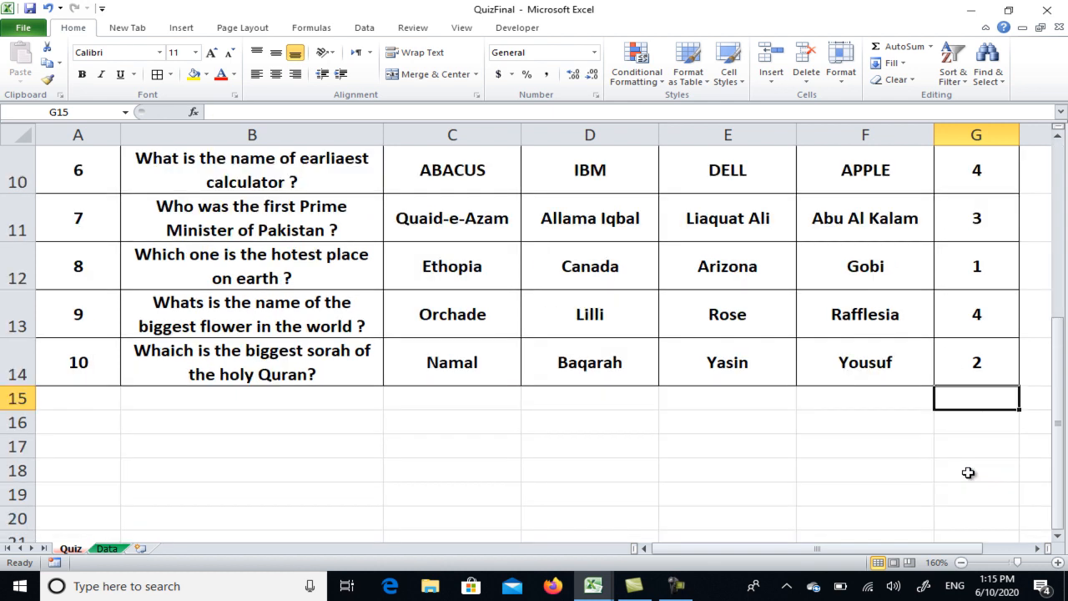
pyautogui.scroll(3, 968, 401)
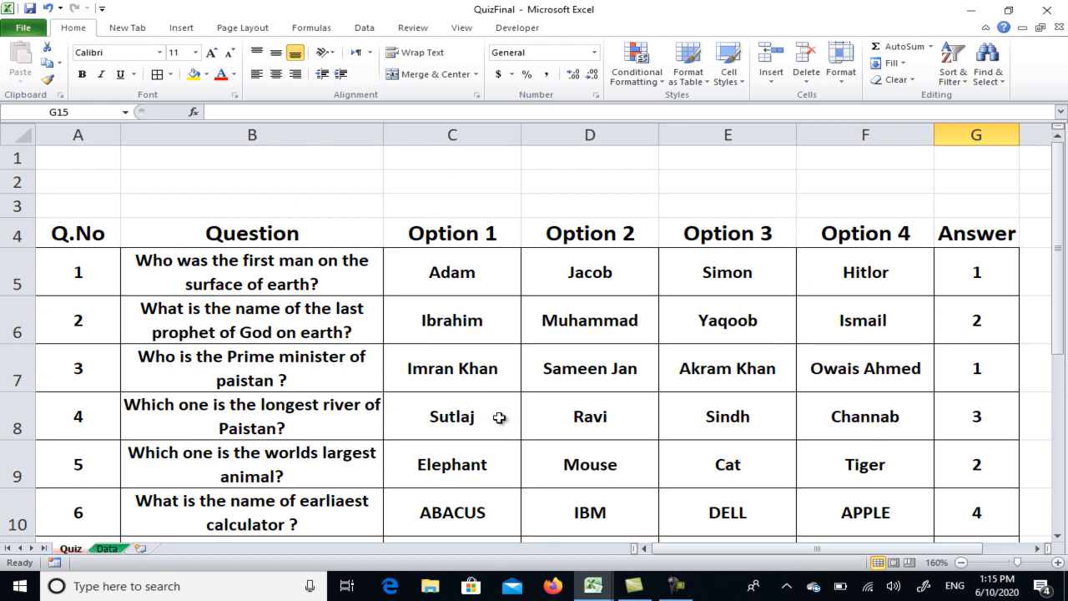
# - On the Data sheet, merge and center G15:H15 below the table and label it "Total"
pyautogui.click(106, 550)
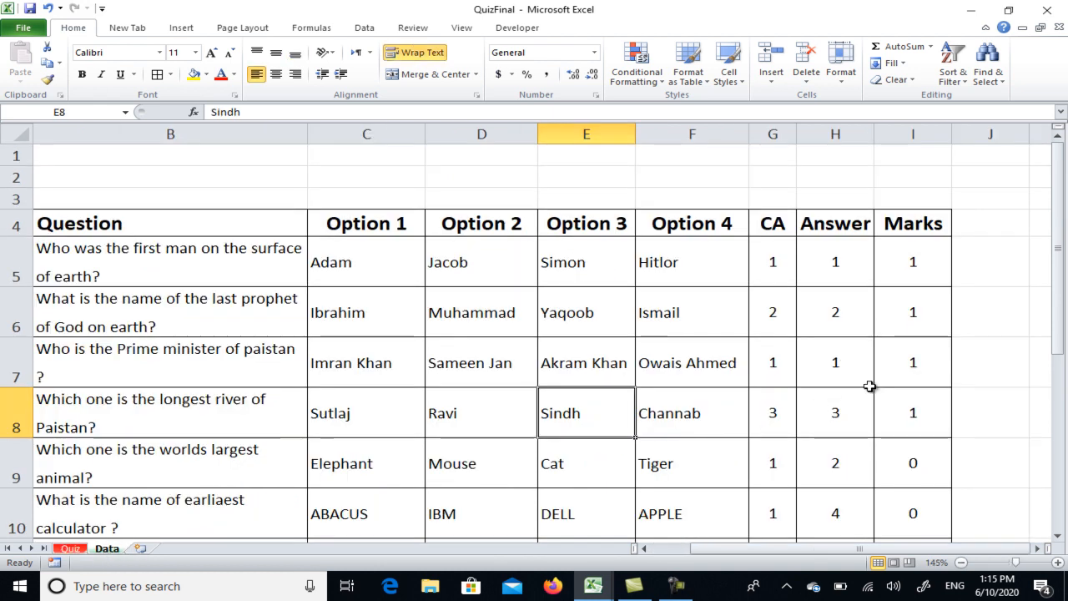
pyautogui.scroll(-3, 869, 385)
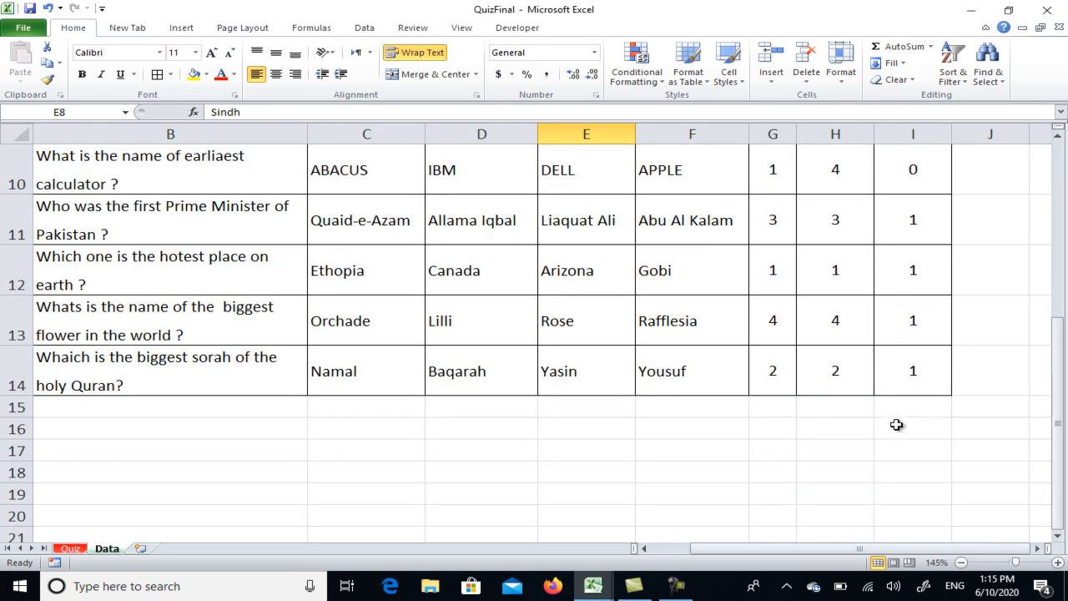
pyautogui.click(835, 407)
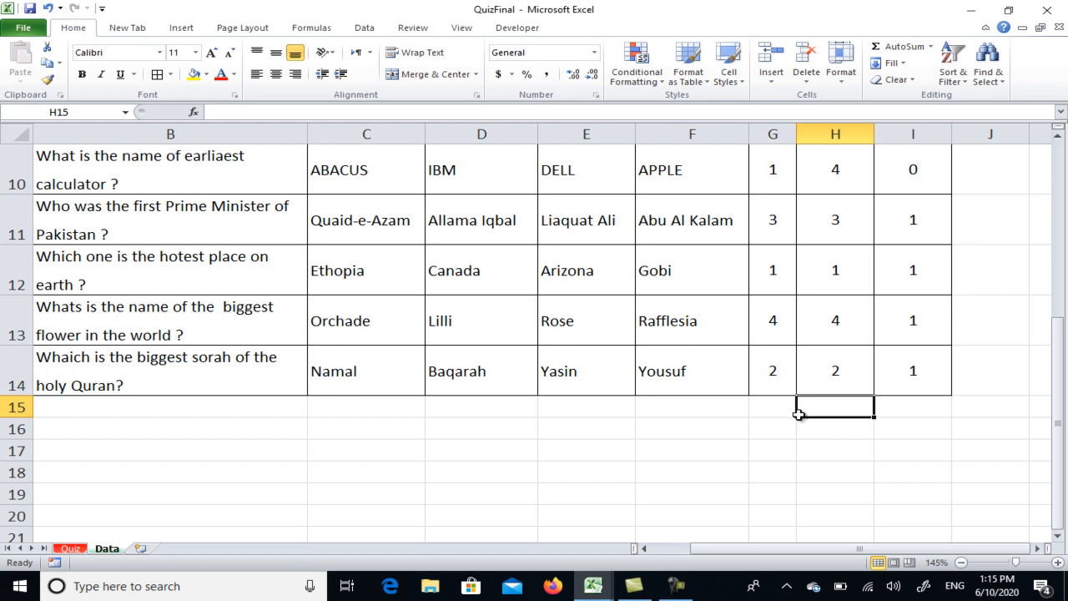
pyautogui.moveTo(777, 406); pyautogui.dragTo(829, 406)
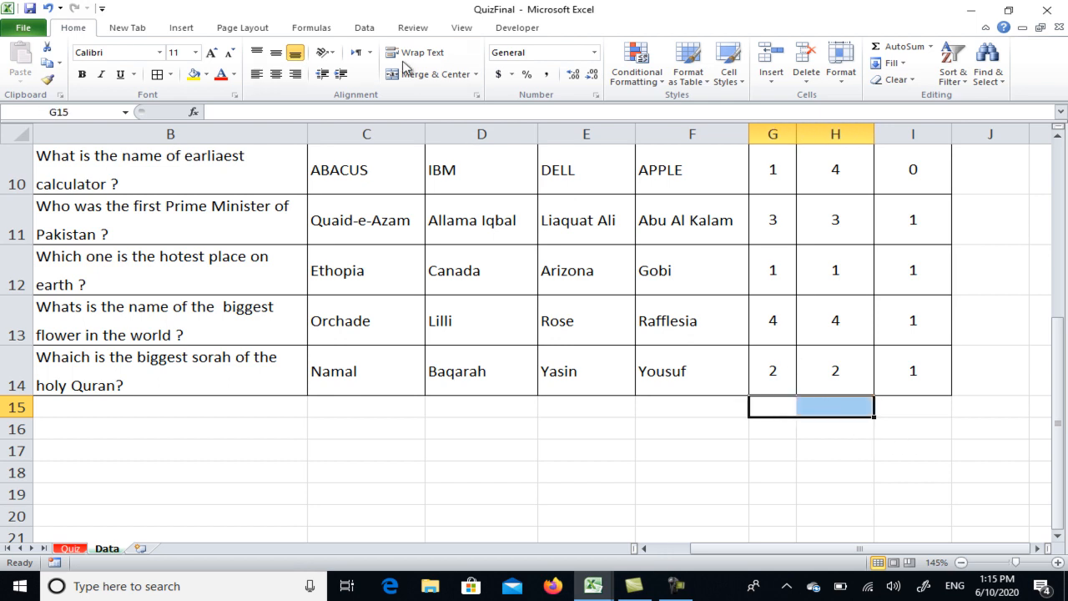
pyautogui.click(429, 75)
pyautogui.write('Total')
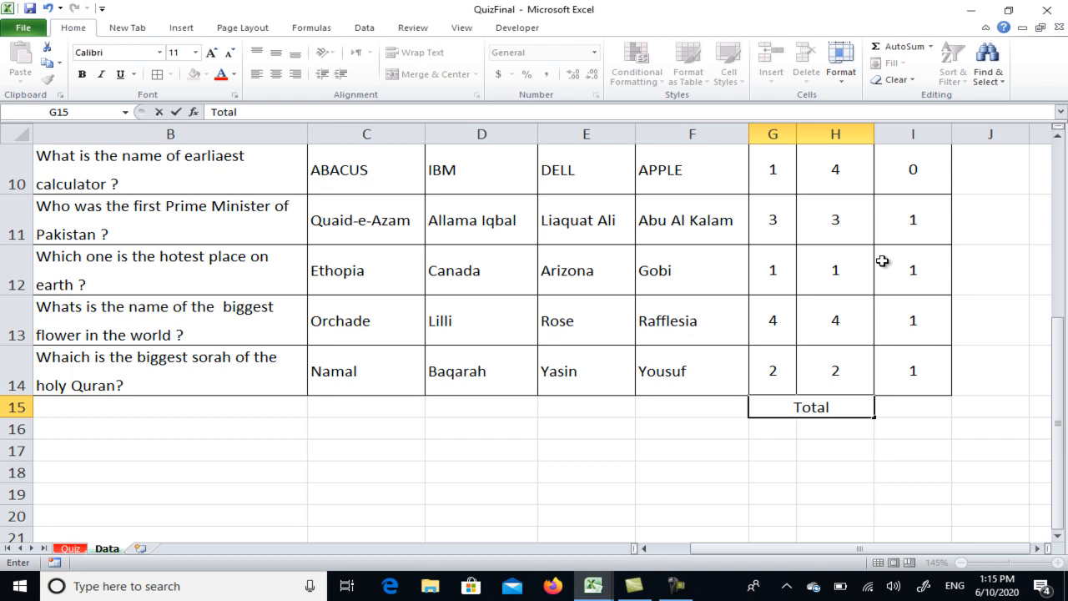
# - Sum the marks in I5:I14 in cell I15 and review the marks of all ten questions
pyautogui.click(909, 407)
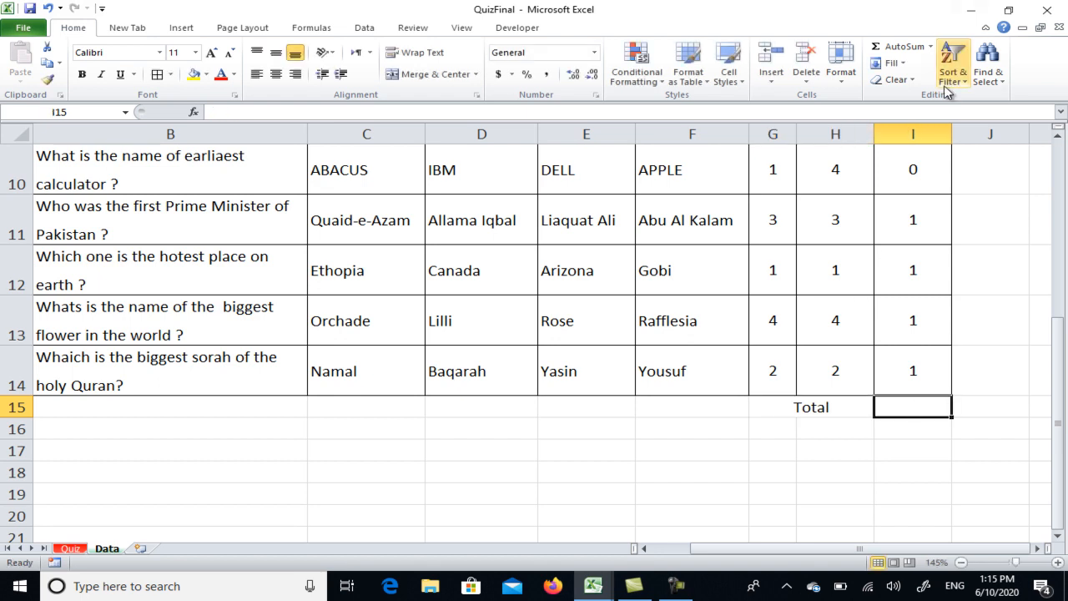
pyautogui.click(910, 48)
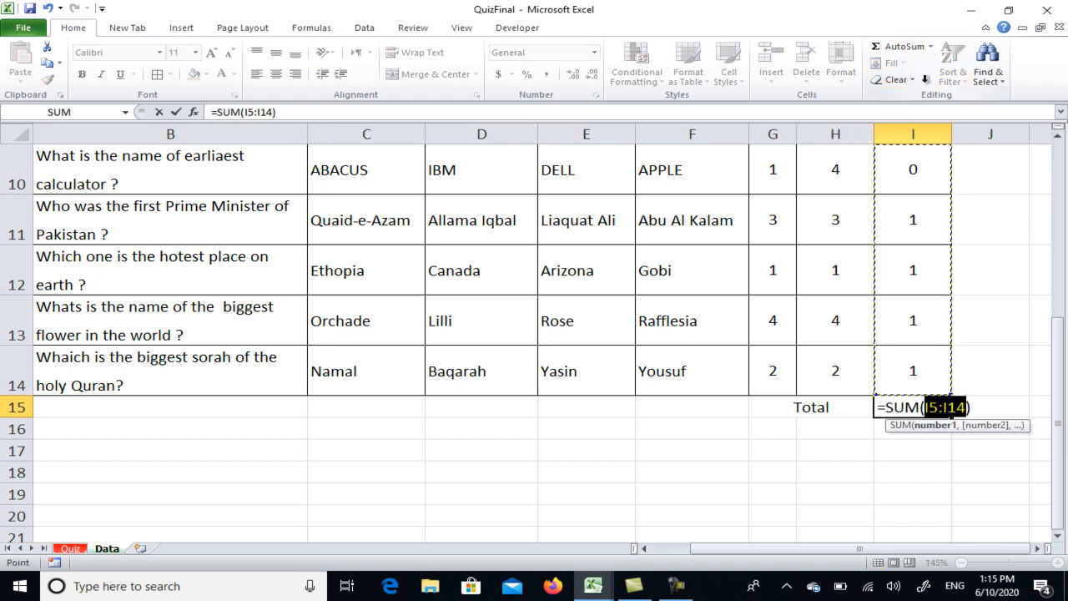
pyautogui.press('Return')
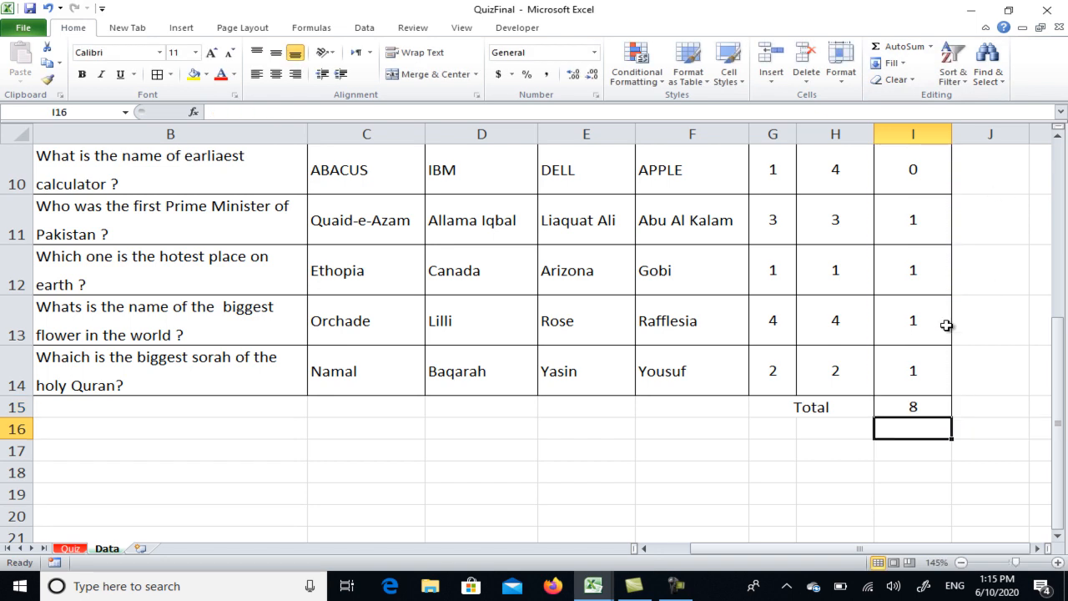
pyautogui.scroll(3, 698, 450)
pyautogui.scroll(-3, 698, 451)
pyautogui.scroll(3, 698, 450)
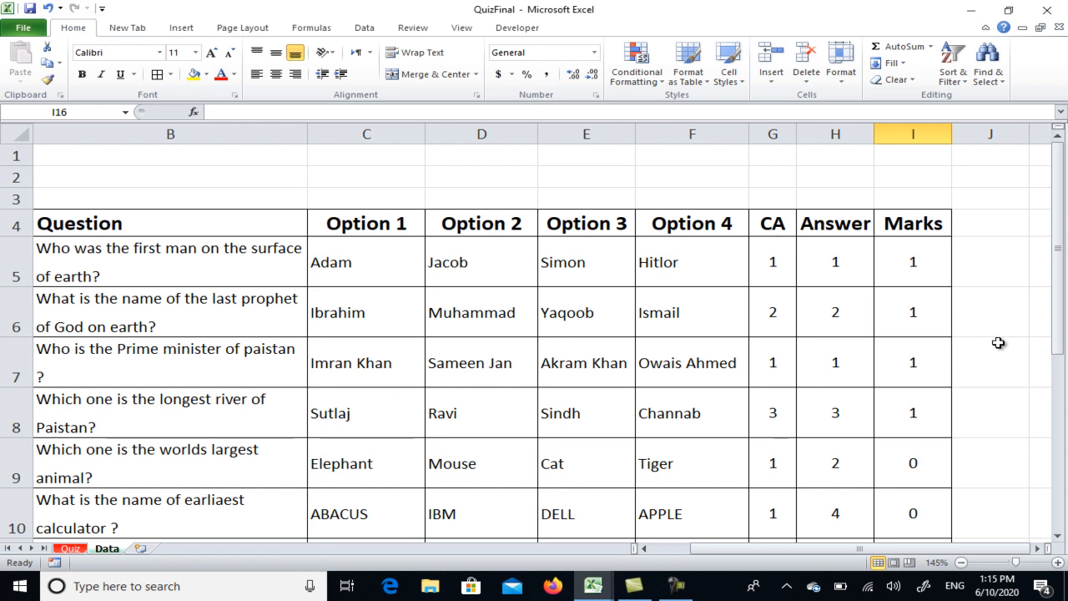
pyautogui.scroll(-3, 997, 342)
pyautogui.scroll(3, 1002, 342)
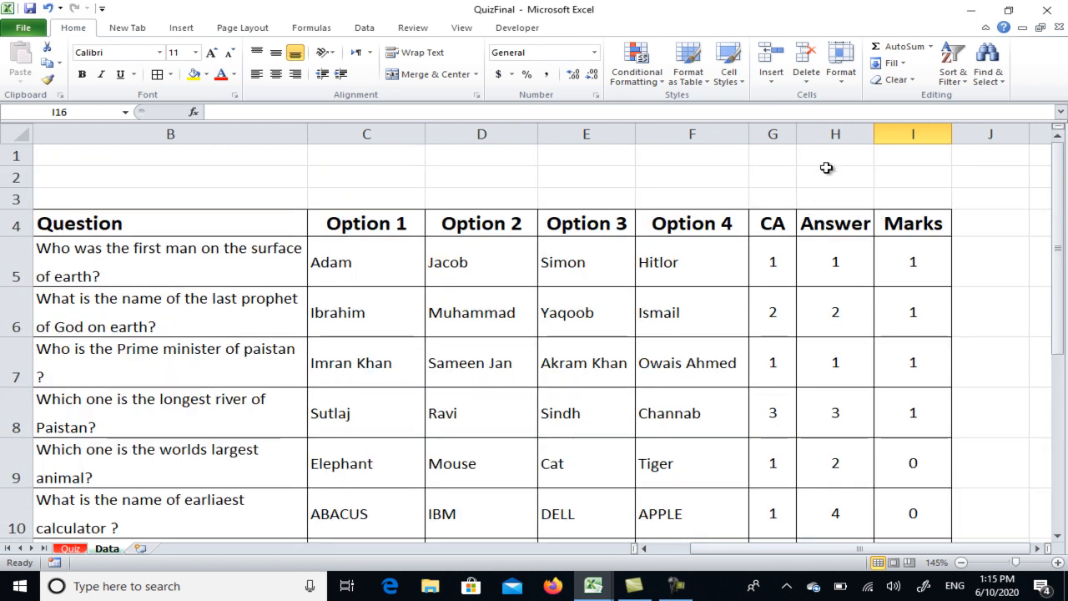
# - Hide the correct-answer (CA) column G on the Data sheet and check the remaining table
pyautogui.click(772, 134)
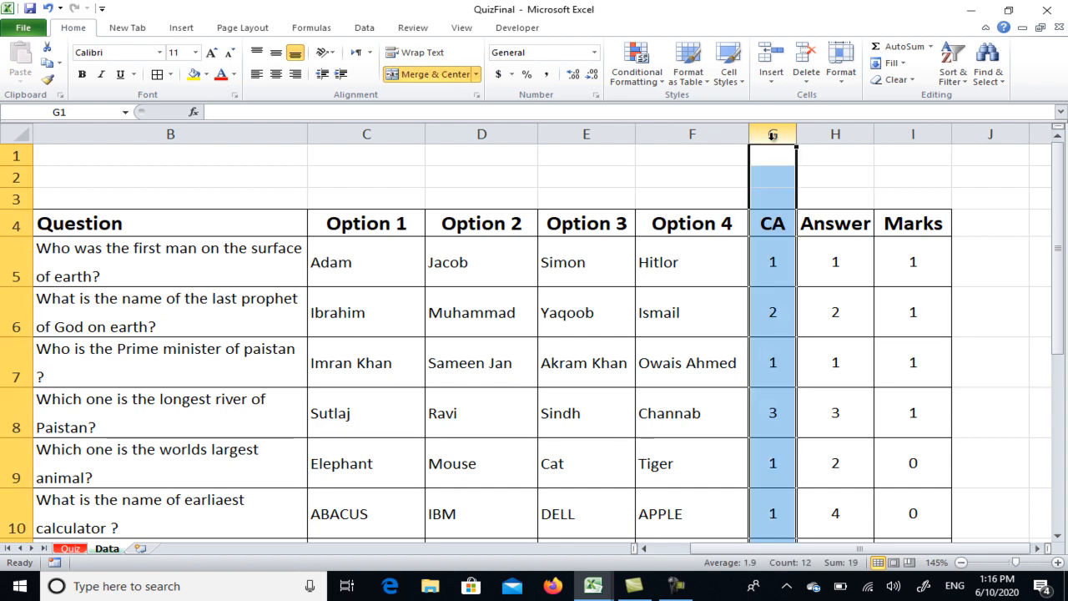
pyautogui.rightClick(773, 135)
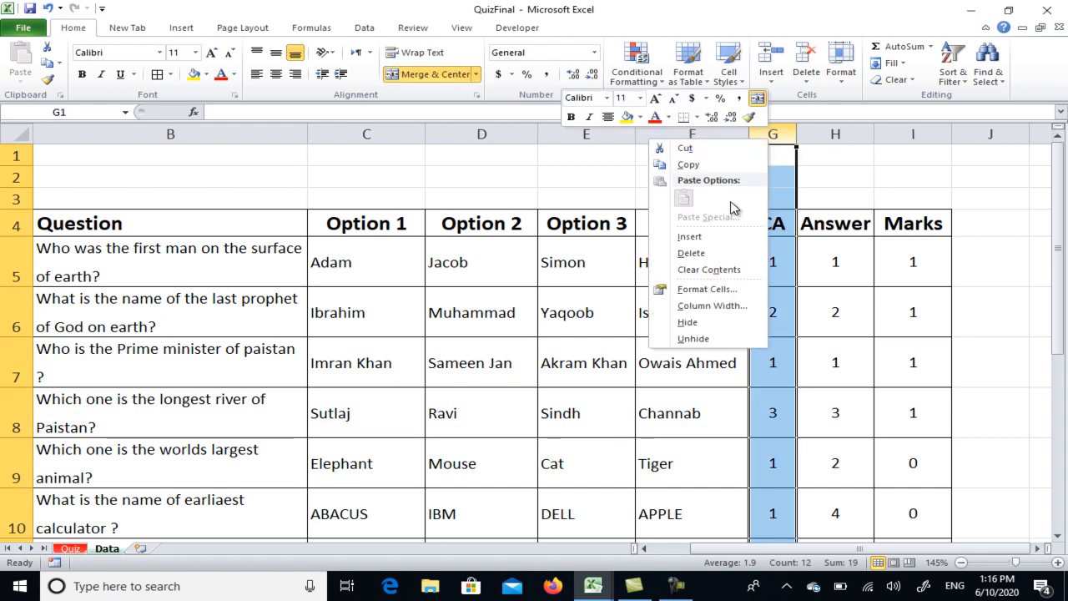
pyautogui.click(715, 323)
pyautogui.click(961, 273)
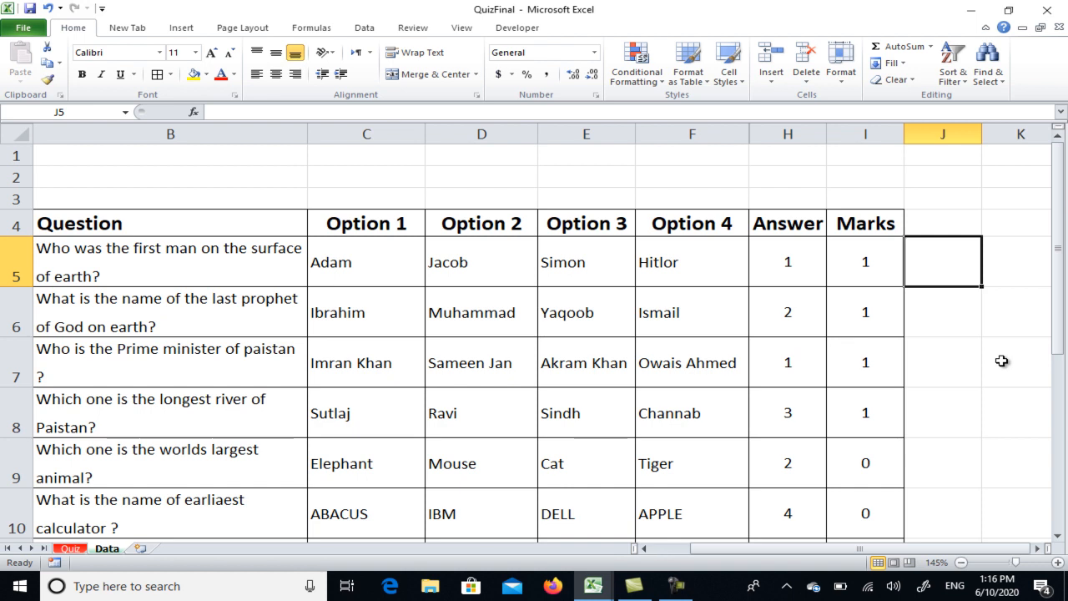
pyautogui.scroll(-3, 1001, 361)
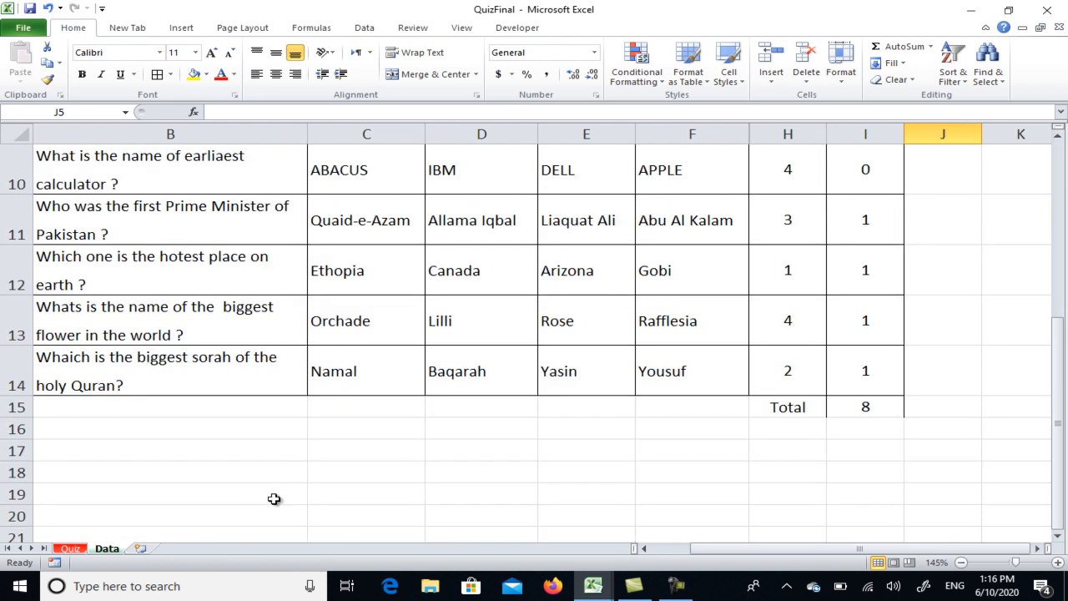
# - On the Quiz sheet, merge and center A1:G1 and extend the merged format down to rows 2 and 3
pyautogui.click(67, 550)
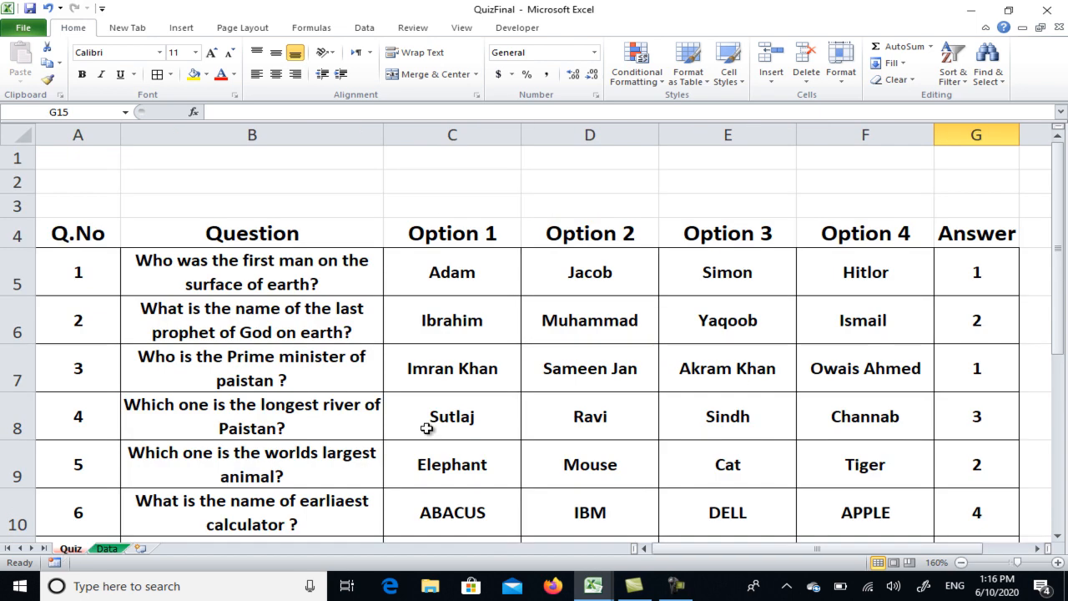
pyautogui.moveTo(86, 157); pyautogui.dragTo(971, 159)
pyautogui.click(434, 73)
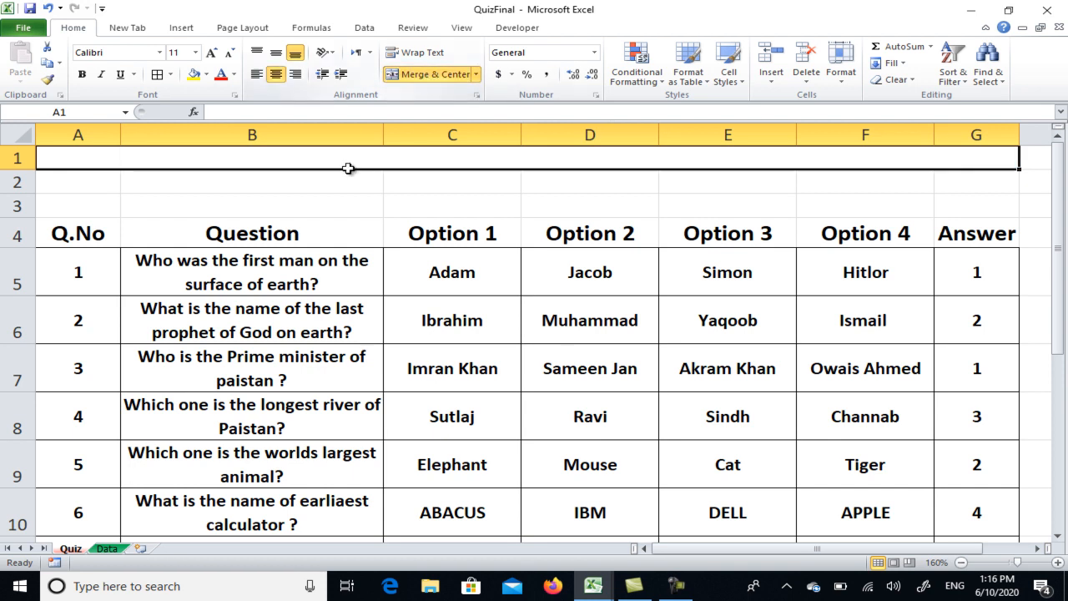
pyautogui.moveTo(1019, 170); pyautogui.dragTo(1023, 210)
pyautogui.click(401, 188)
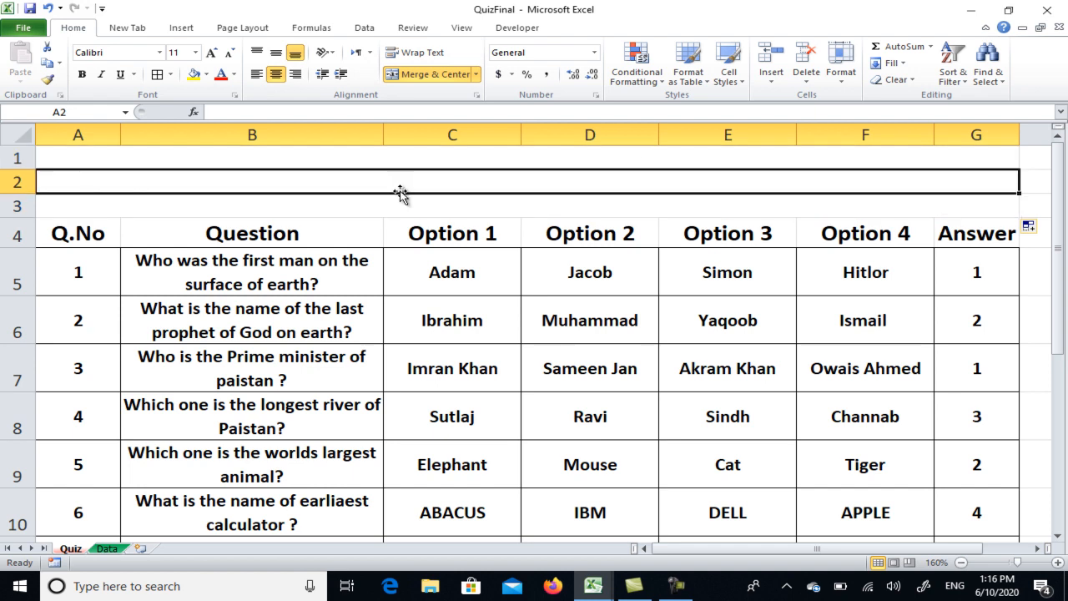
# - Enter the heading "Educational Institute Name" in the merged cell of row 1
pyautogui.click(408, 152)
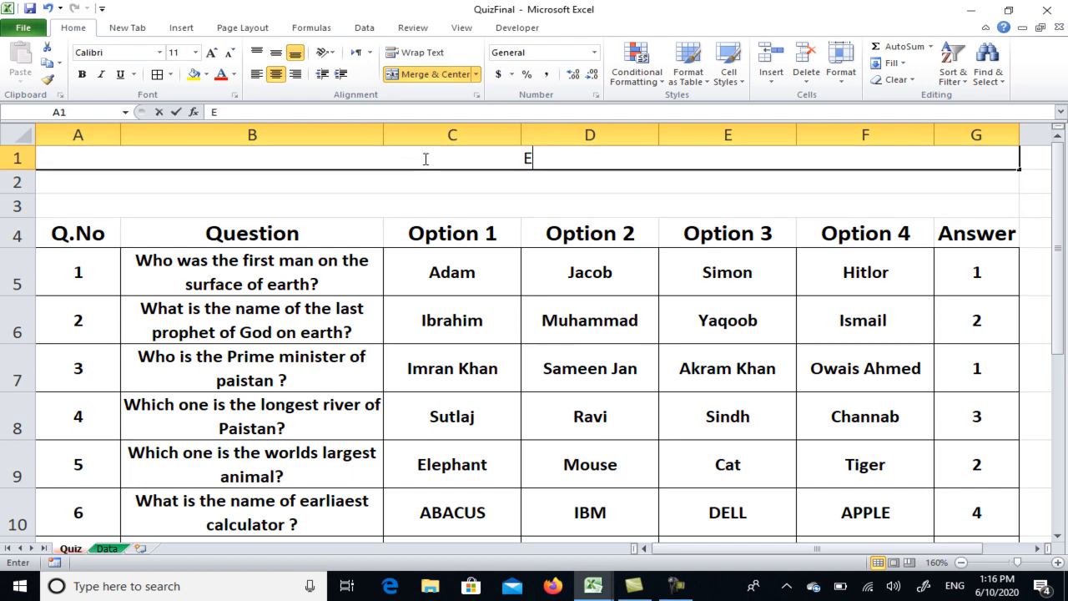
pyautogui.write('Educationa')
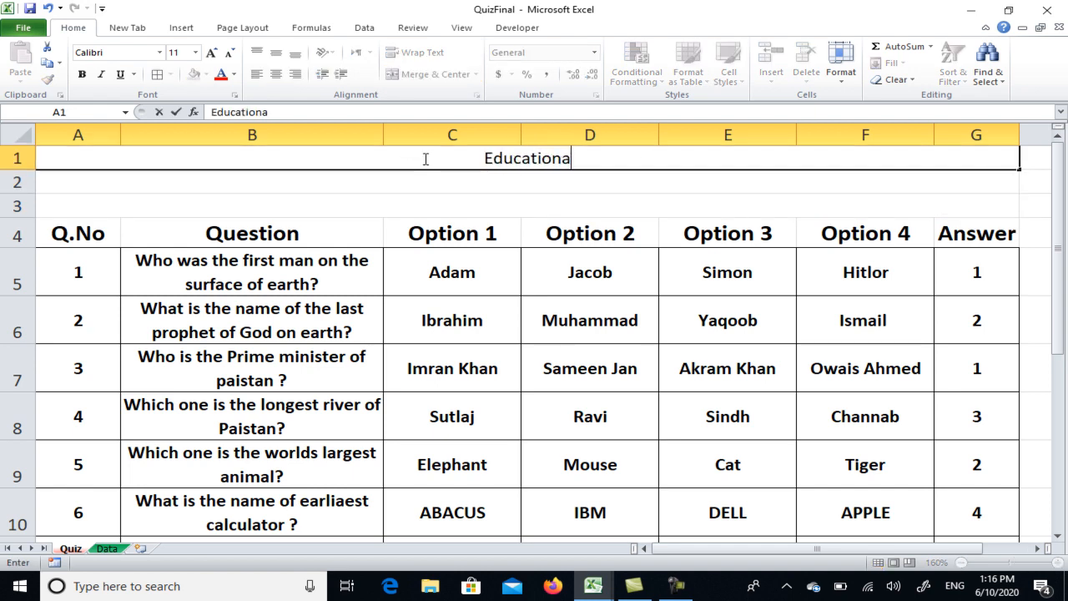
pyautogui.write('l Institute Name')
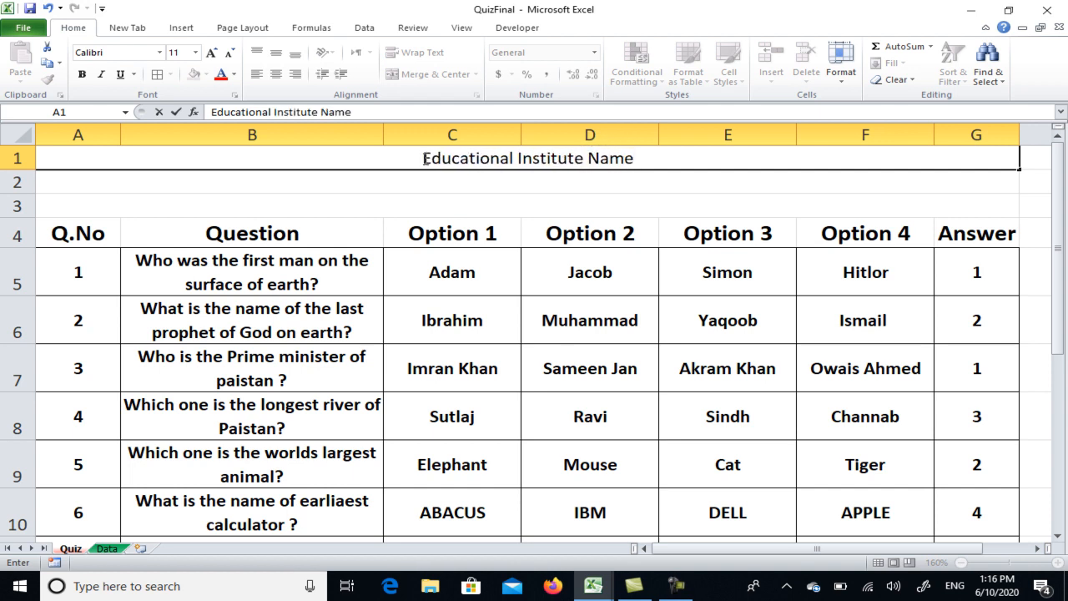
pyautogui.press('Return')
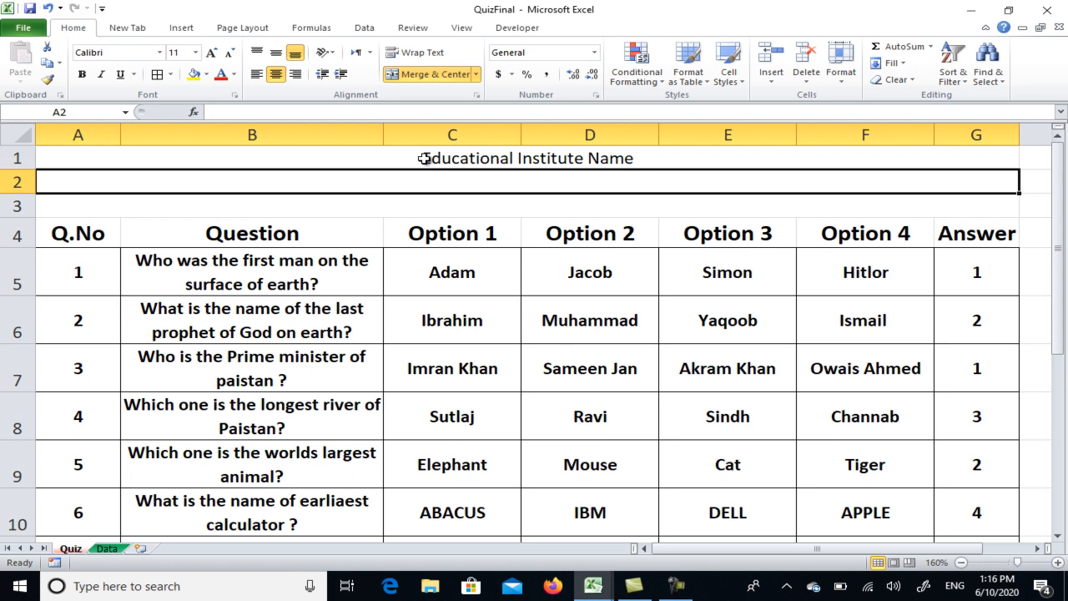
# - Enter "Class XYZ Session Spring" in the merged cell of row 2 on the Quiz sheet
pyautogui.write('Class')
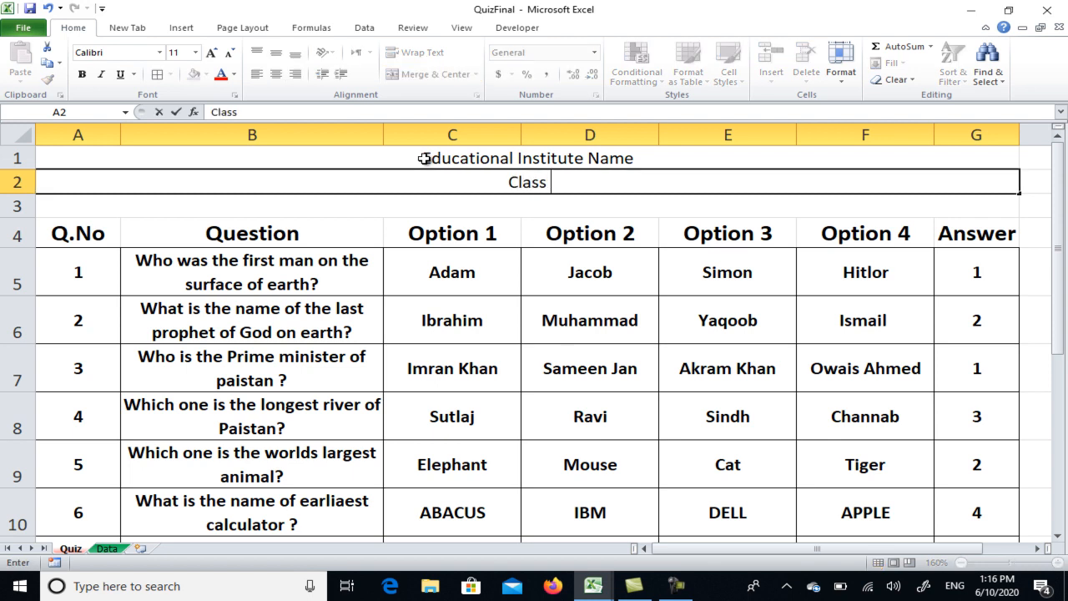
pyautogui.write(' XYZ')
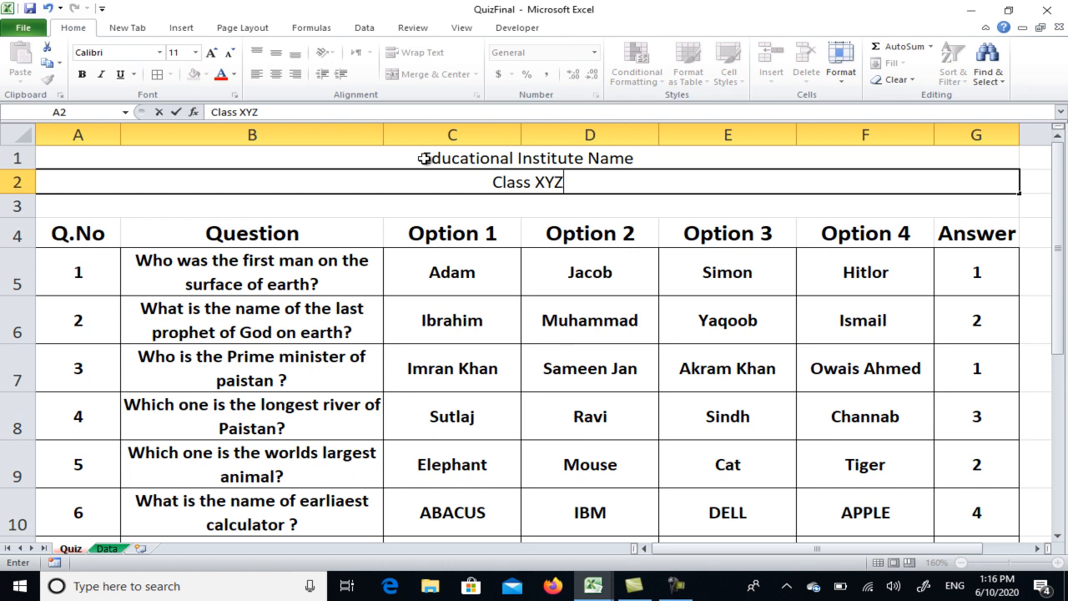
pyautogui.write(' Session')
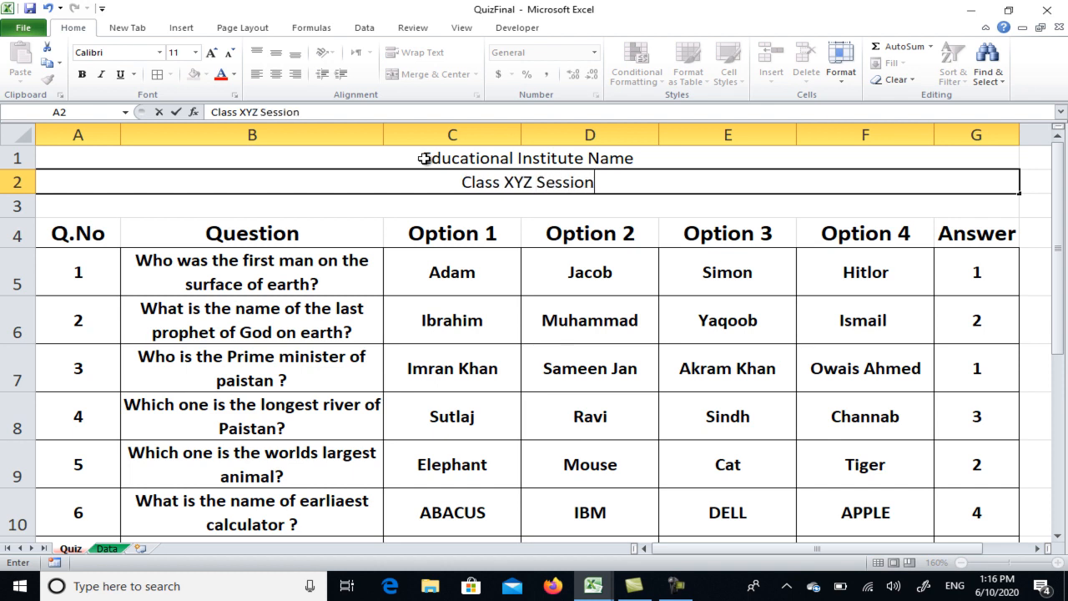
pyautogui.write(' Spring')
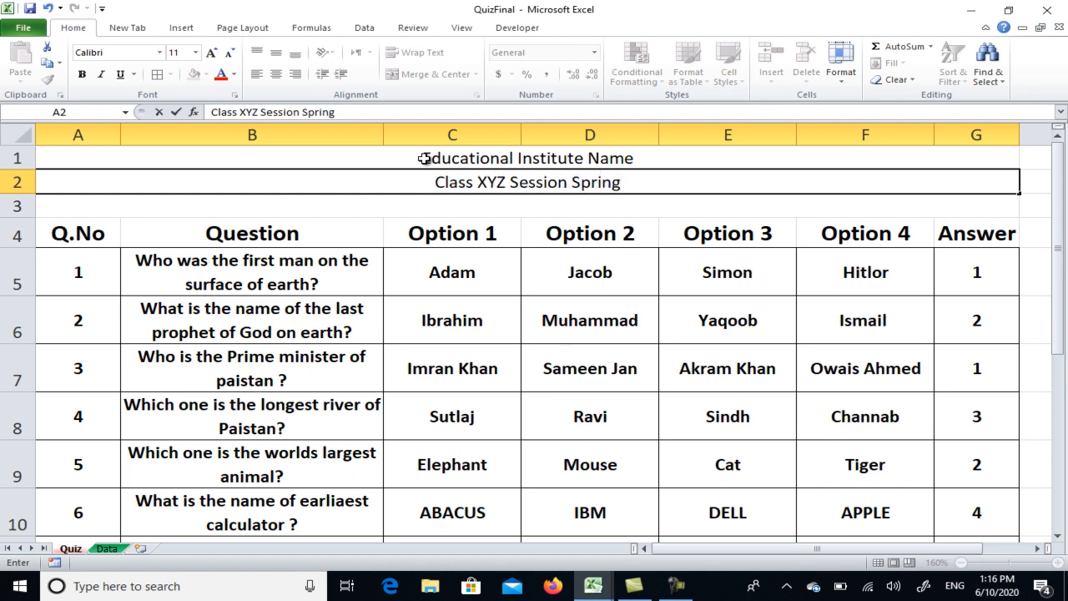
pyautogui.press('Return')
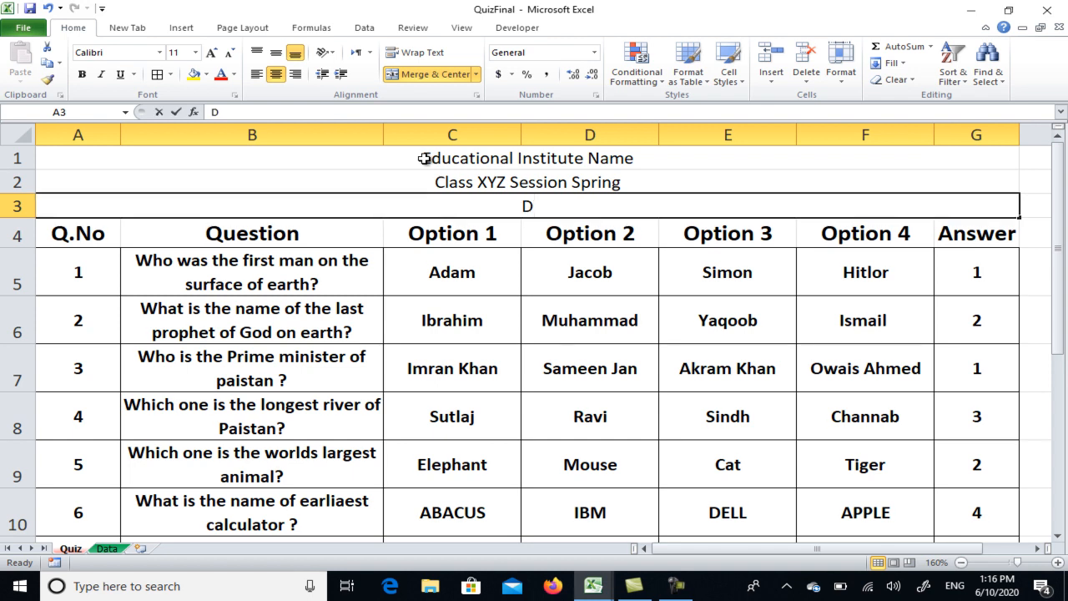
# - Enter "Date 5/5/2020, Quiz No1" in the merged cell of row 3
pyautogui.write('Date')
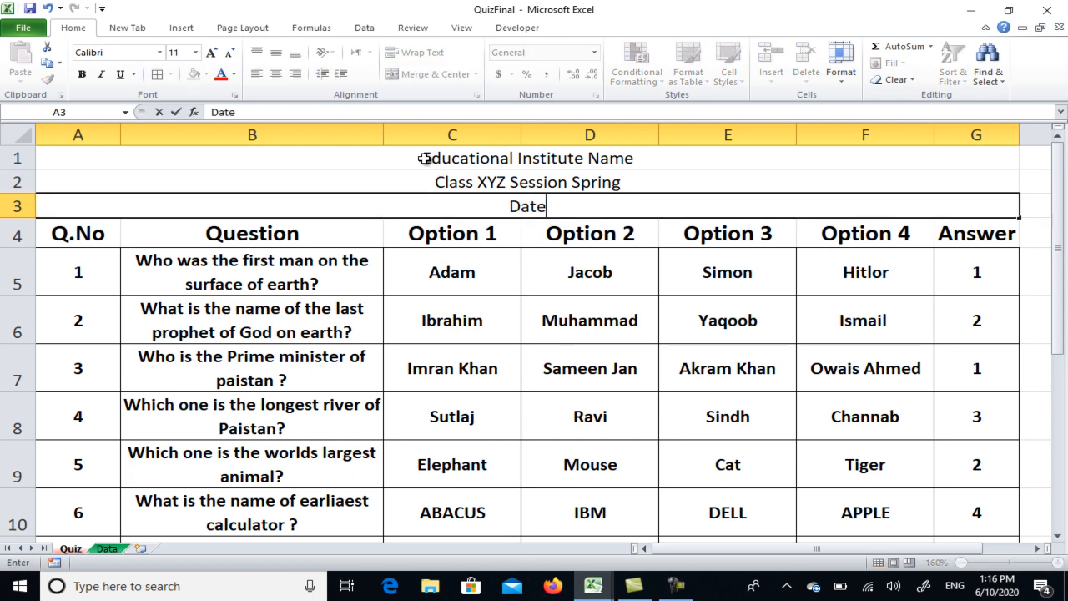
pyautogui.write(' 5/5/2020,')
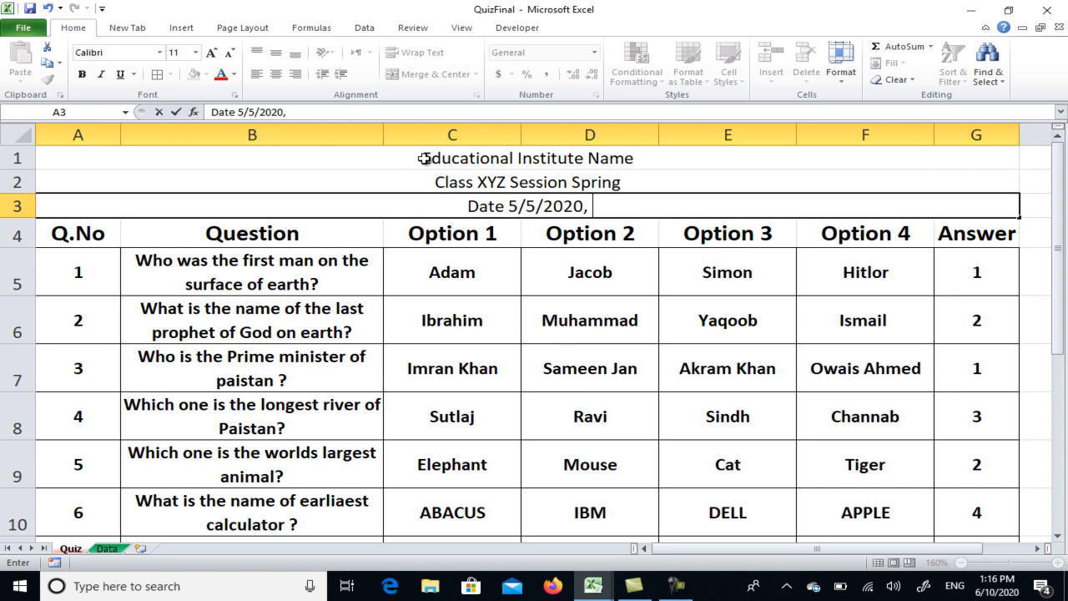
pyautogui.write(' Quiz No1')
pyautogui.press('Return')
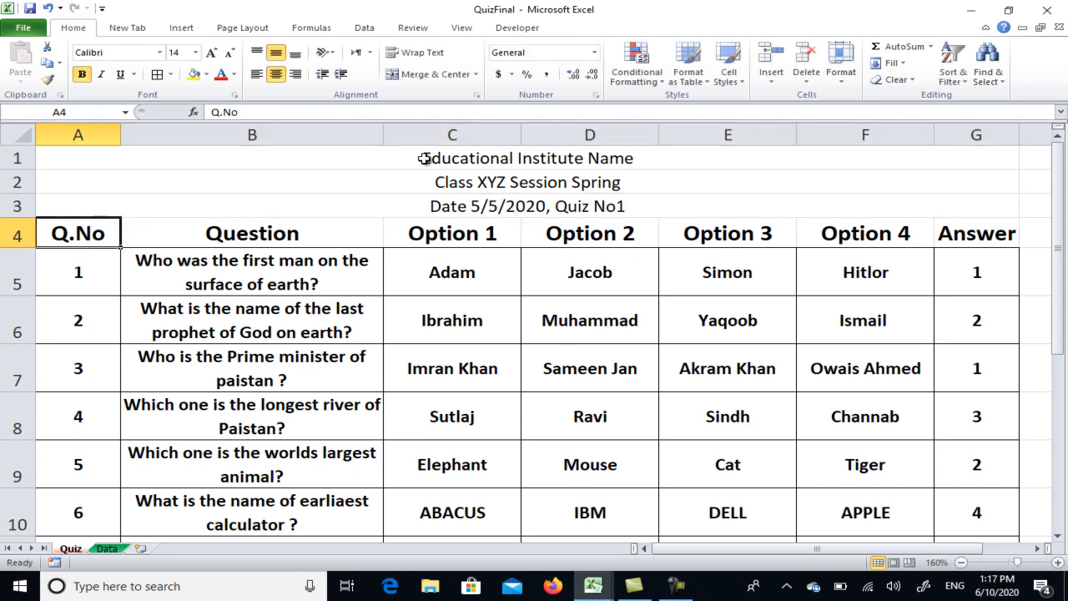
# - Enlarge the title lines to font size 16 in row 1, 14 in row 2 and 12 in row 3
pyautogui.click(568, 159)
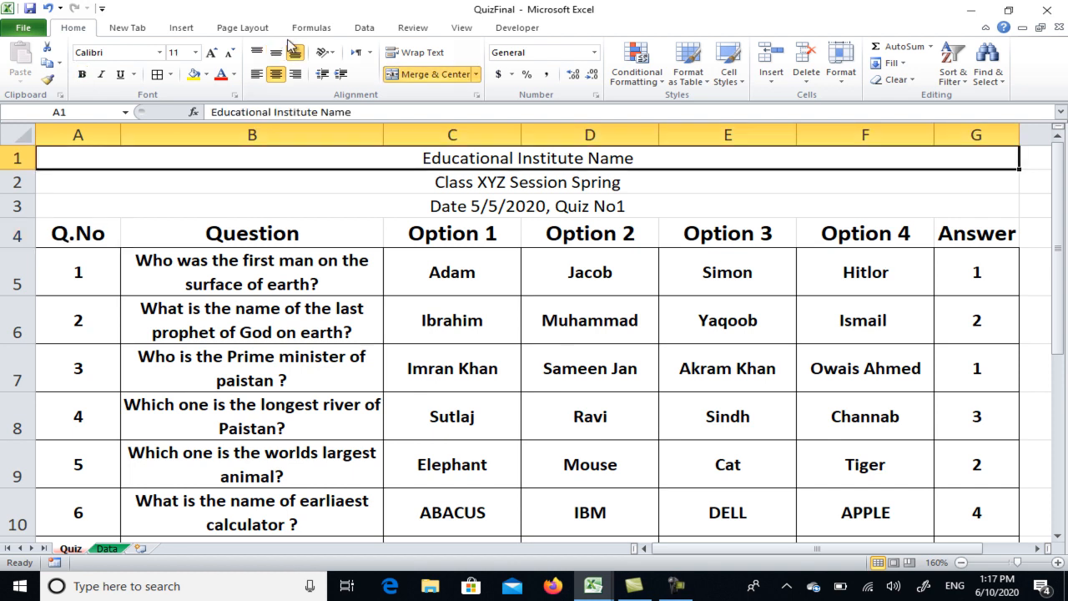
pyautogui.click(213, 53)
pyautogui.click(214, 53)
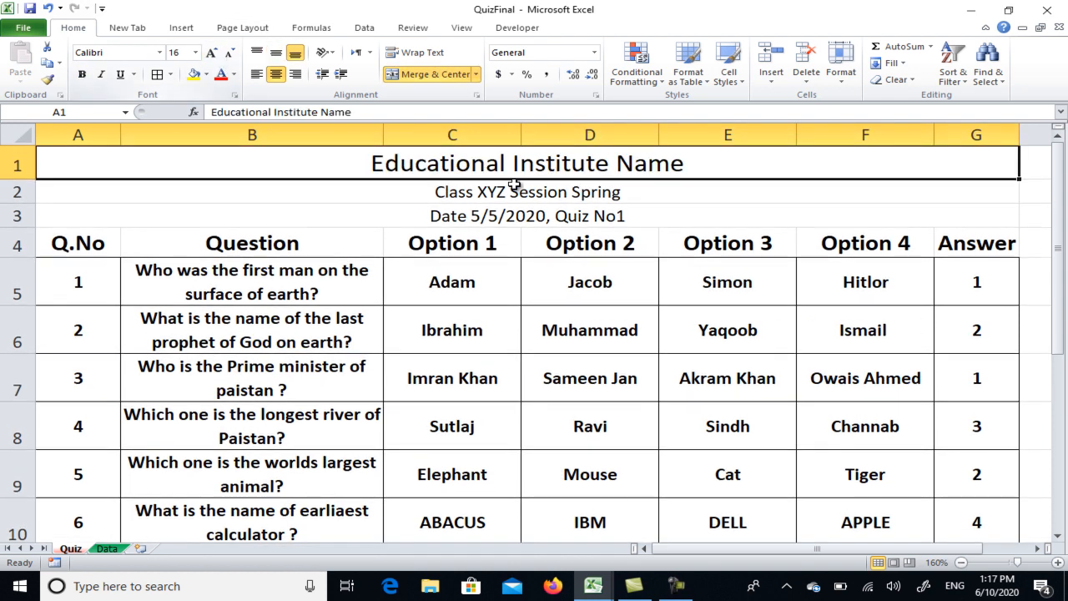
pyautogui.click(554, 197)
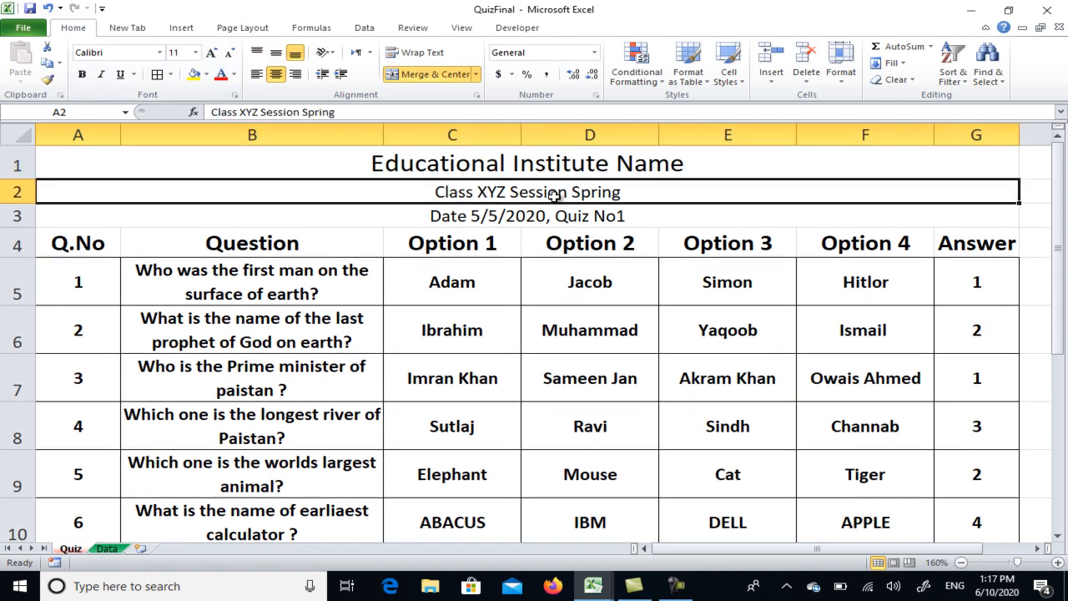
pyautogui.click(213, 53)
pyautogui.click(213, 53)
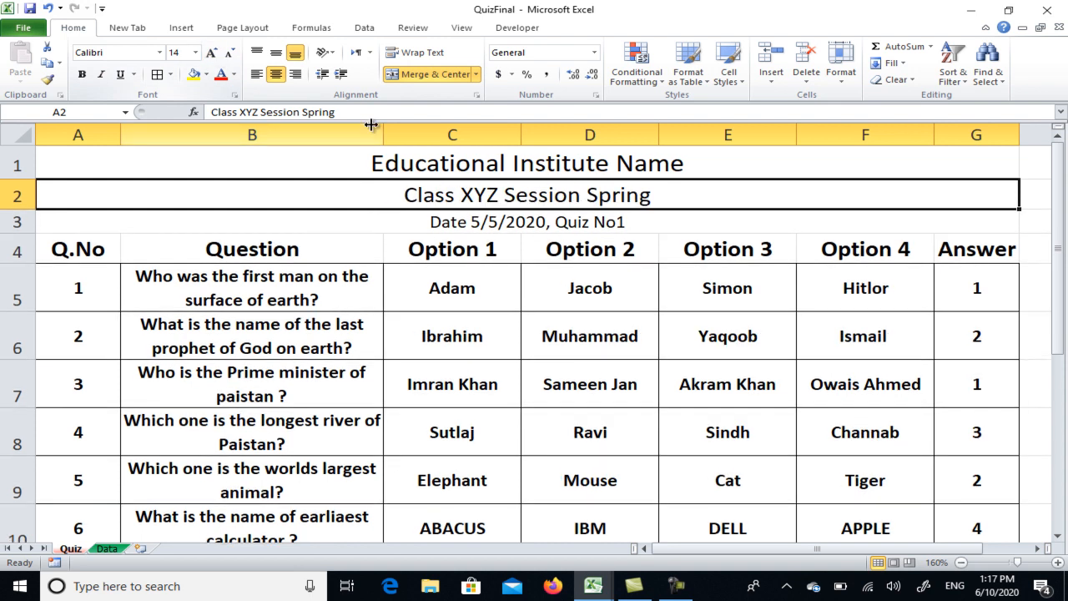
pyautogui.click(508, 221)
pyautogui.click(211, 53)
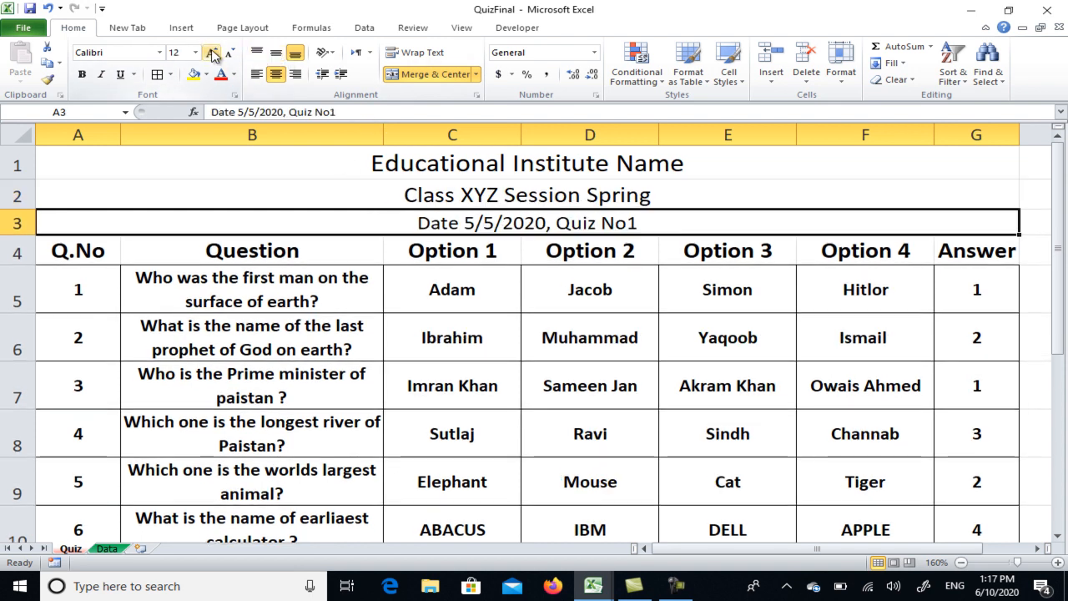
# - Review the Quiz sheet from its title lines to the last question, and examine the marks and total on the Data sheet
pyautogui.click(489, 339)
pyautogui.scroll(-3, 489, 339)
pyautogui.scroll(3, 488, 201)
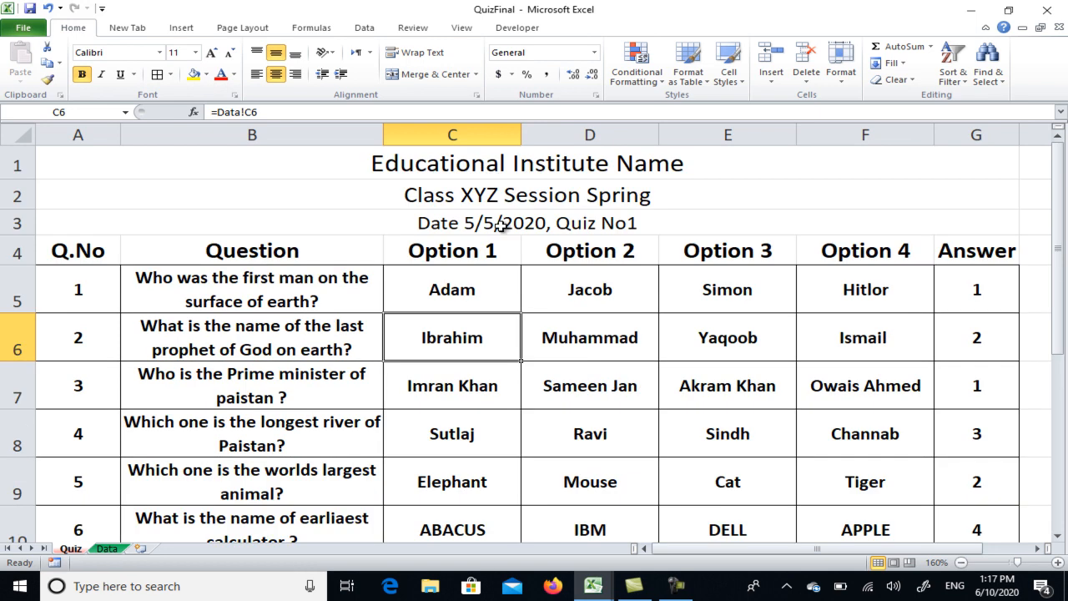
pyautogui.scroll(-3, 574, 370)
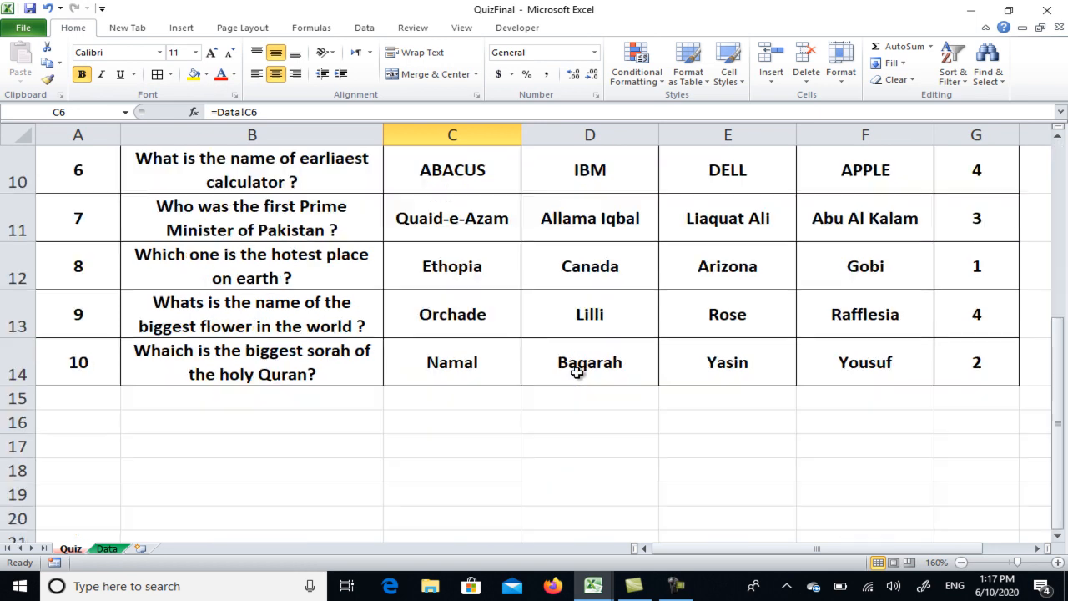
pyautogui.click(617, 420)
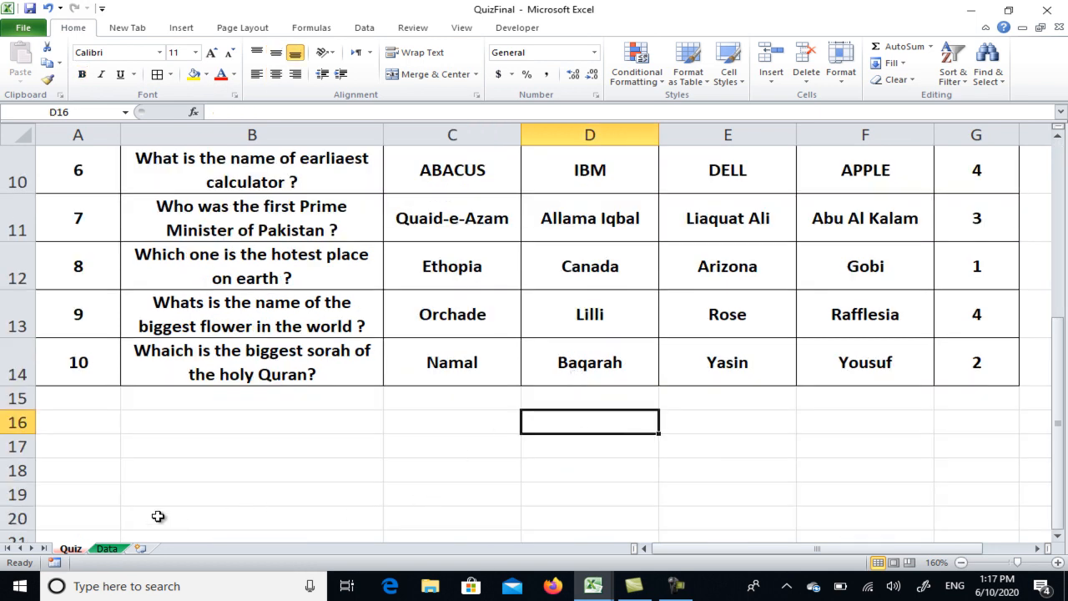
pyautogui.click(107, 548)
pyautogui.scroll(3, 536, 479)
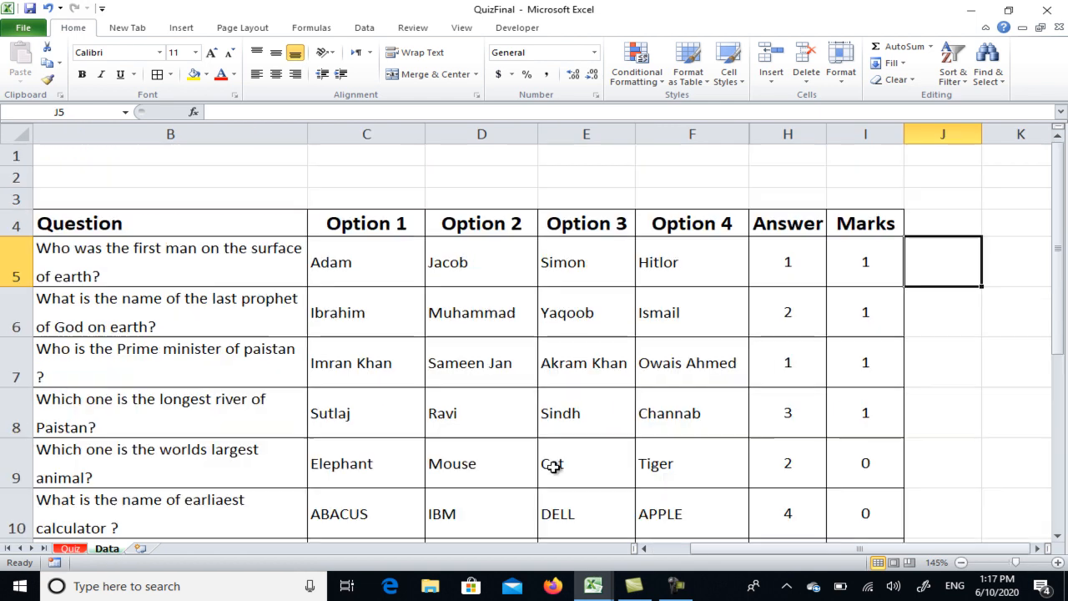
pyautogui.scroll(-3, 999, 417)
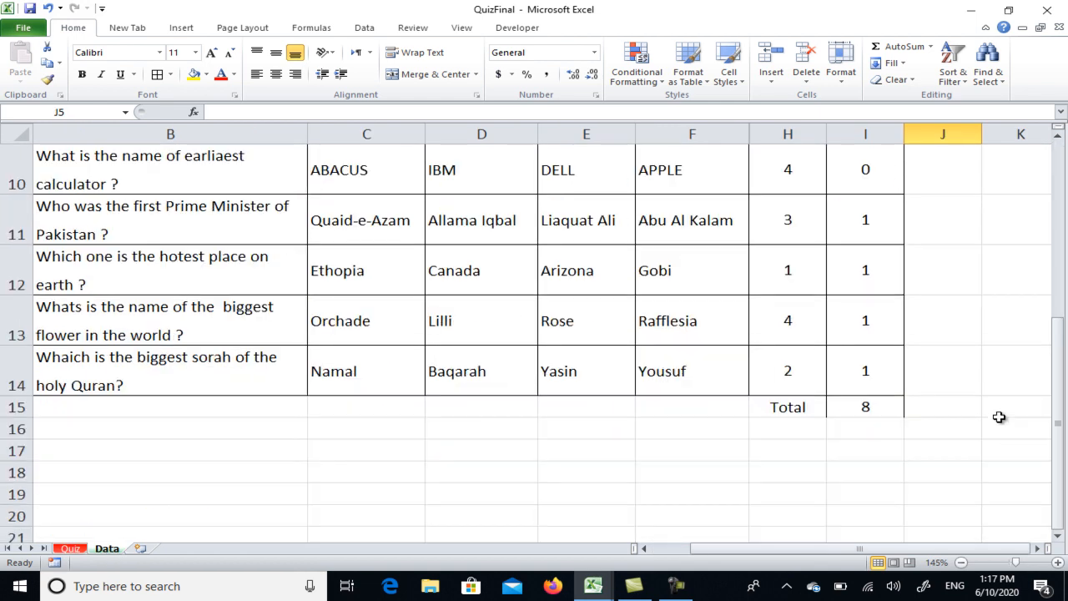